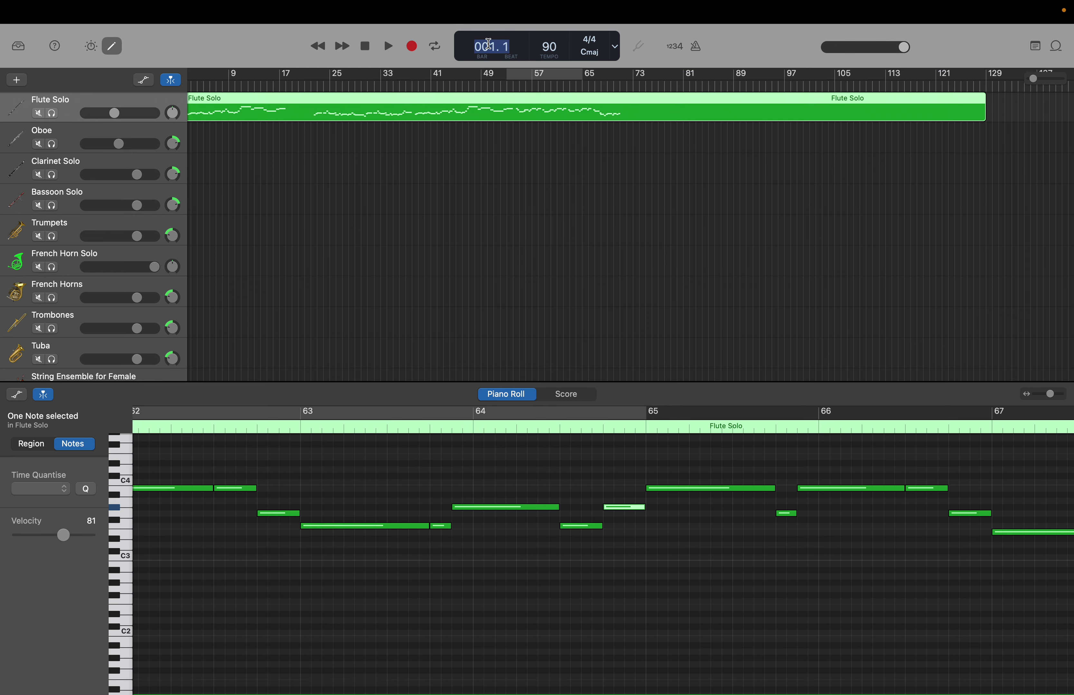
# Step: Move the playhead to bar 49 and show the Flute Solo notes that follow it in the Piano Roll
pyautogui.write('49')
pyautogui.press('Return')
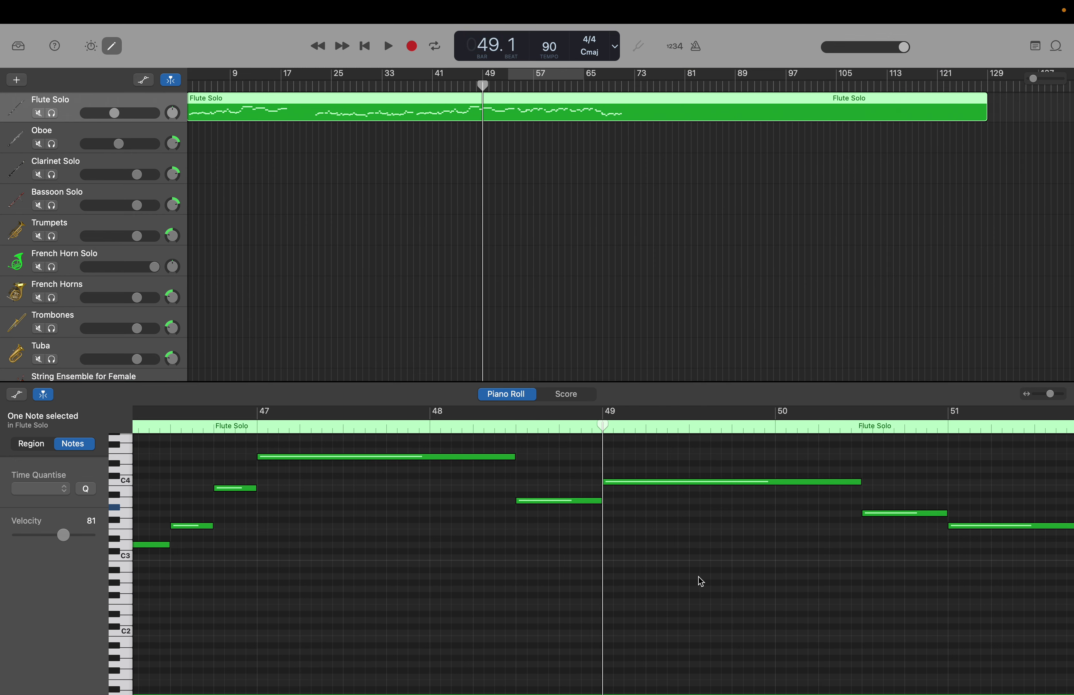
pyautogui.hscroll(5, 698, 578)
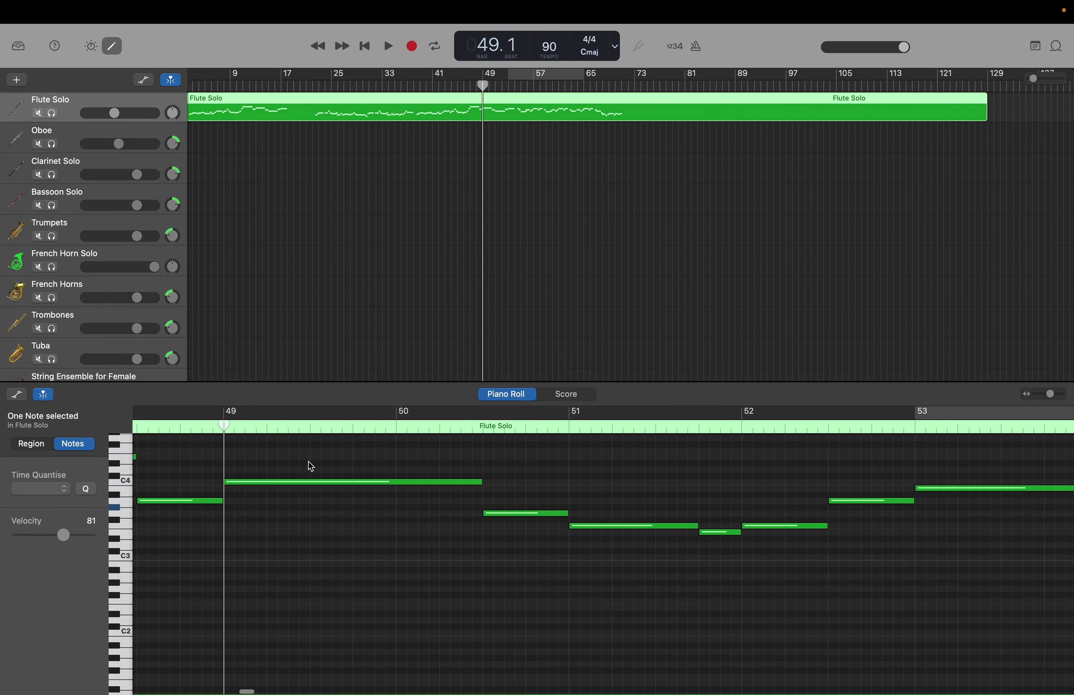
# Step: Move the Flute Solo region along its track so that it starts at bar 1
pyautogui.click(298, 428)
pyautogui.moveTo(298, 427); pyautogui.dragTo(3, 417)
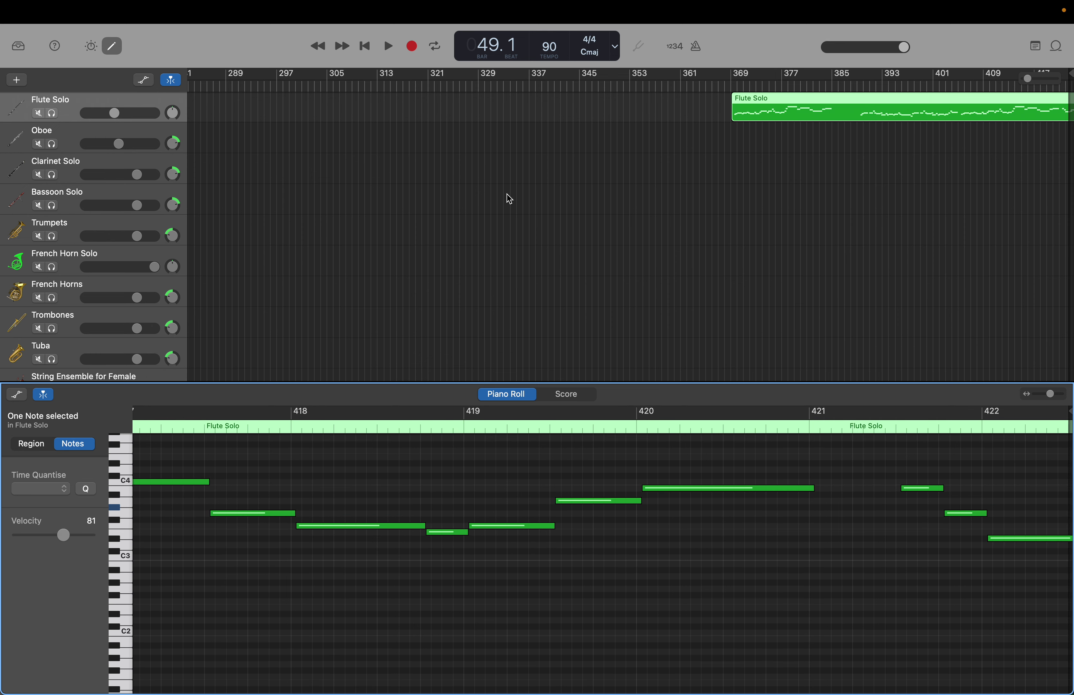
pyautogui.moveTo(807, 99); pyautogui.dragTo(202, 115)
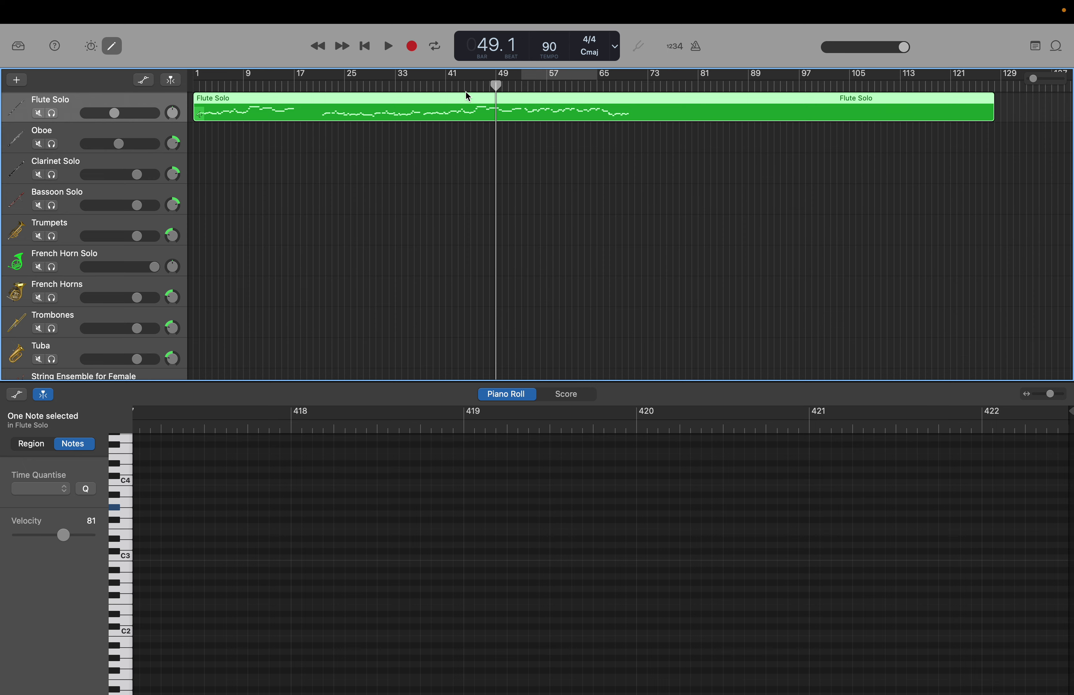
# Step: Position the playhead at bar 53 beat 3 and select all Flute Solo notes from there to the melody's end
pyautogui.moveTo(496, 85); pyautogui.dragTo(528, 83)
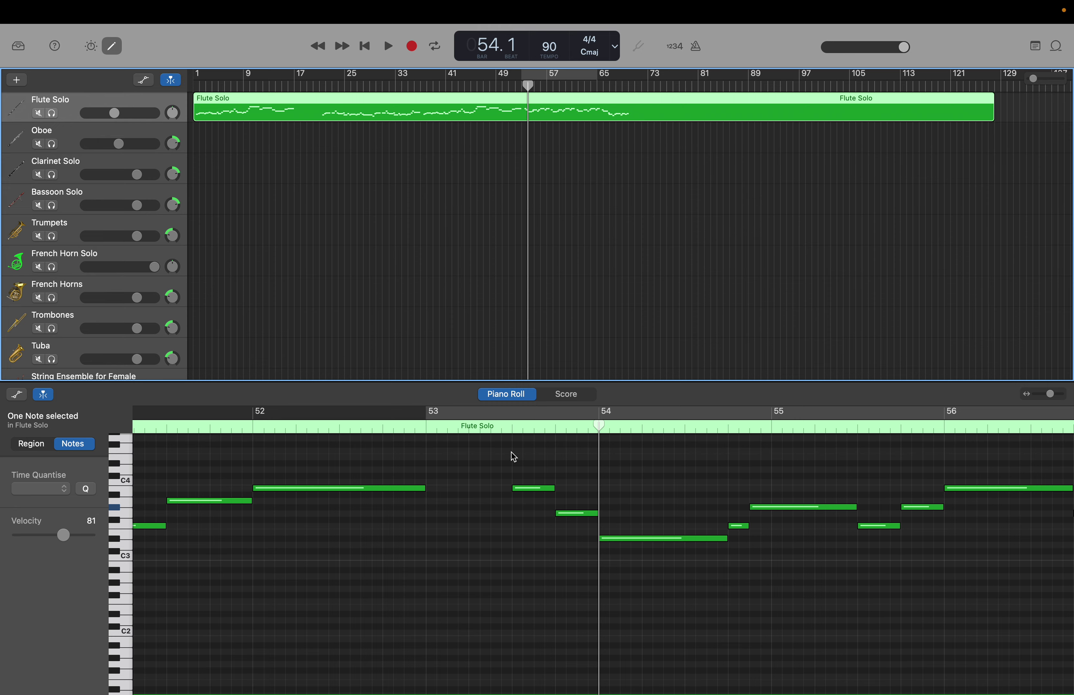
pyautogui.scroll(5, 513, 457)
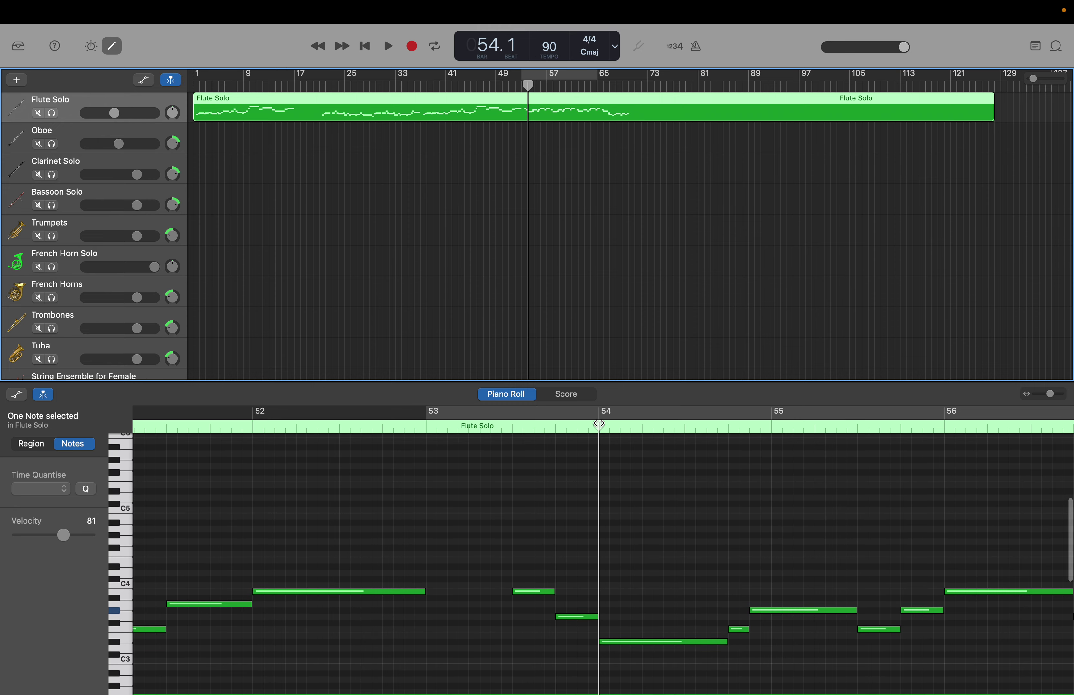
pyautogui.moveTo(598, 424); pyautogui.dragTo(513, 426)
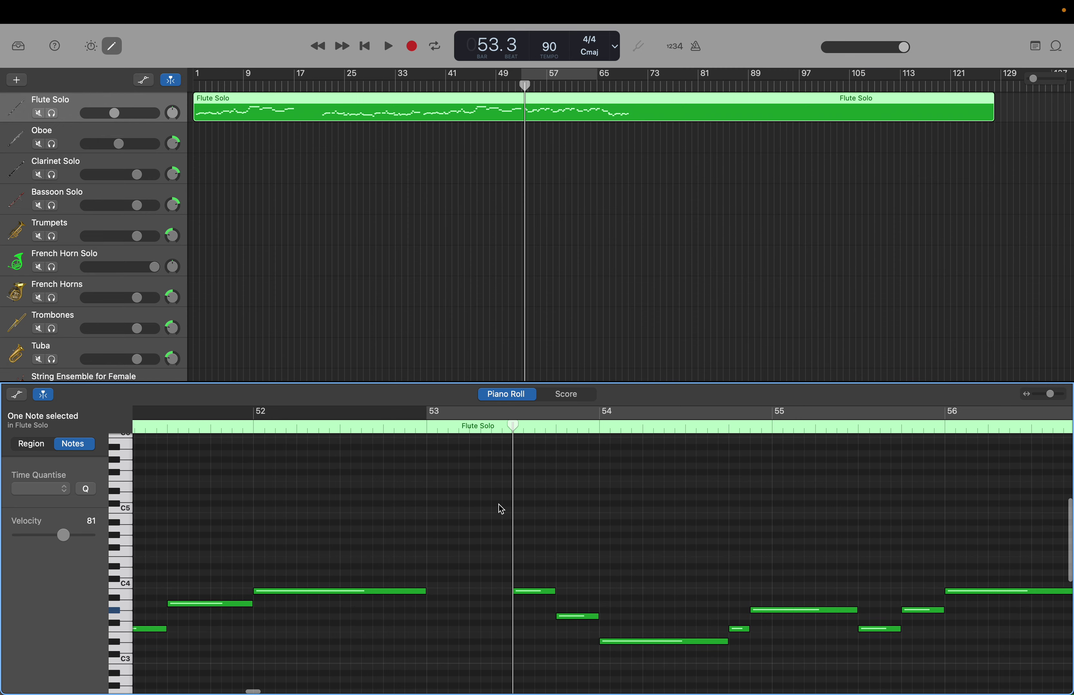
pyautogui.moveTo(486, 478); pyautogui.dragTo(1068, 632)
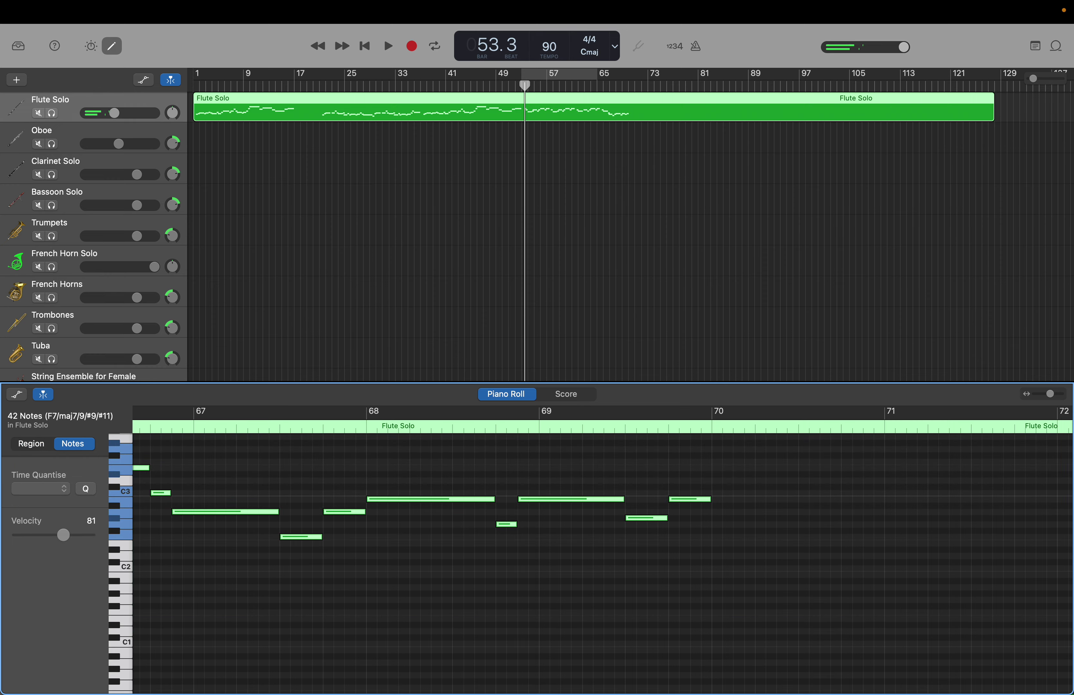
# Step: Examine the notes around bar 53 in the Male Vocal and Steinway Grand Piano for Duet C regions
pyautogui.scroll(-8, 623, 314)
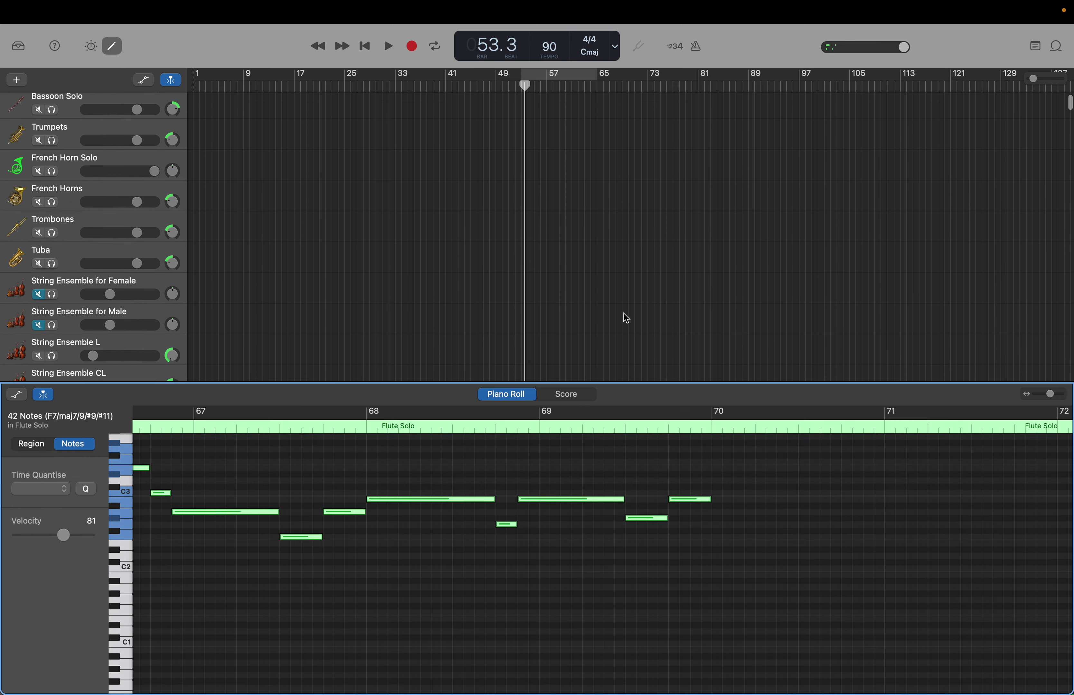
pyautogui.scroll(-4, 577, 298)
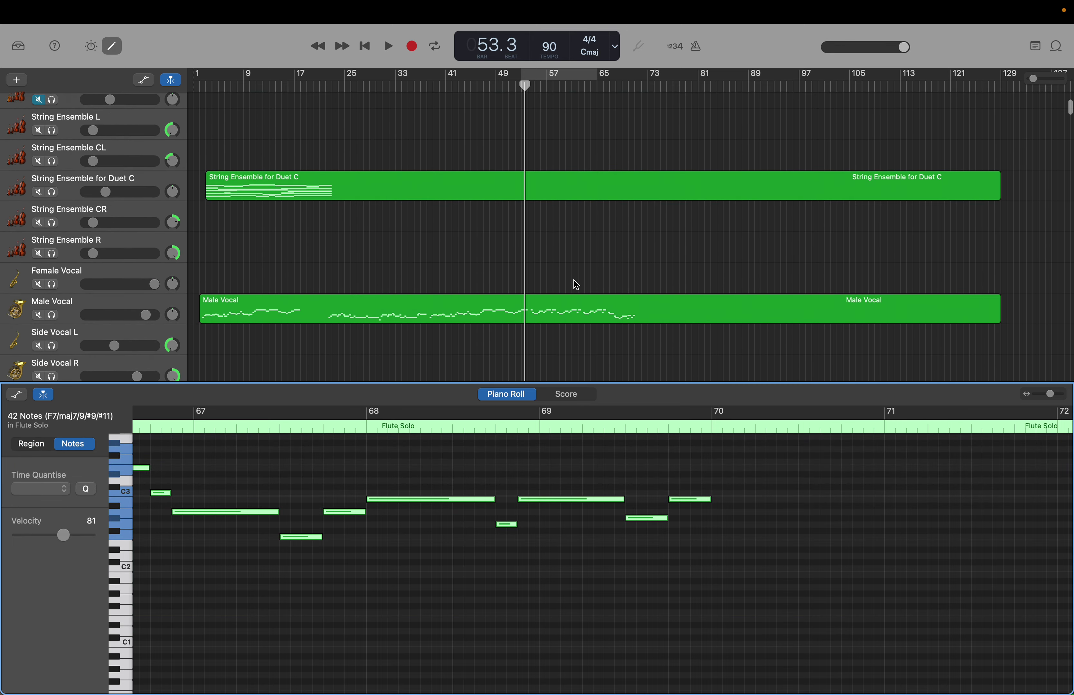
pyautogui.click(552, 301)
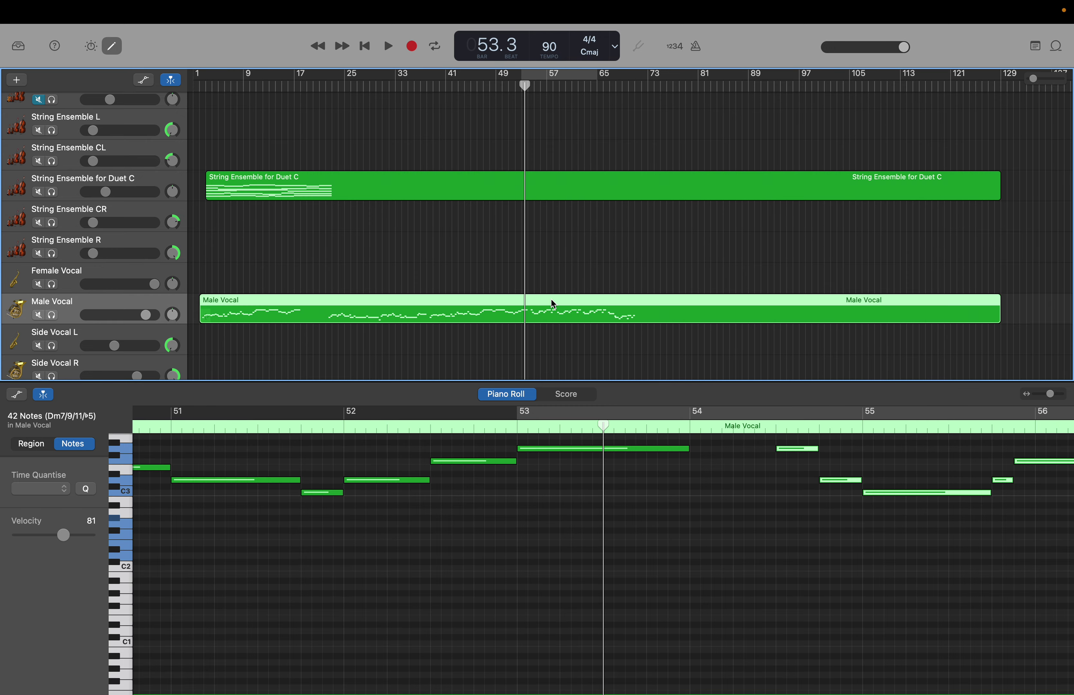
pyautogui.scroll(-12, 551, 301)
pyautogui.click(551, 301)
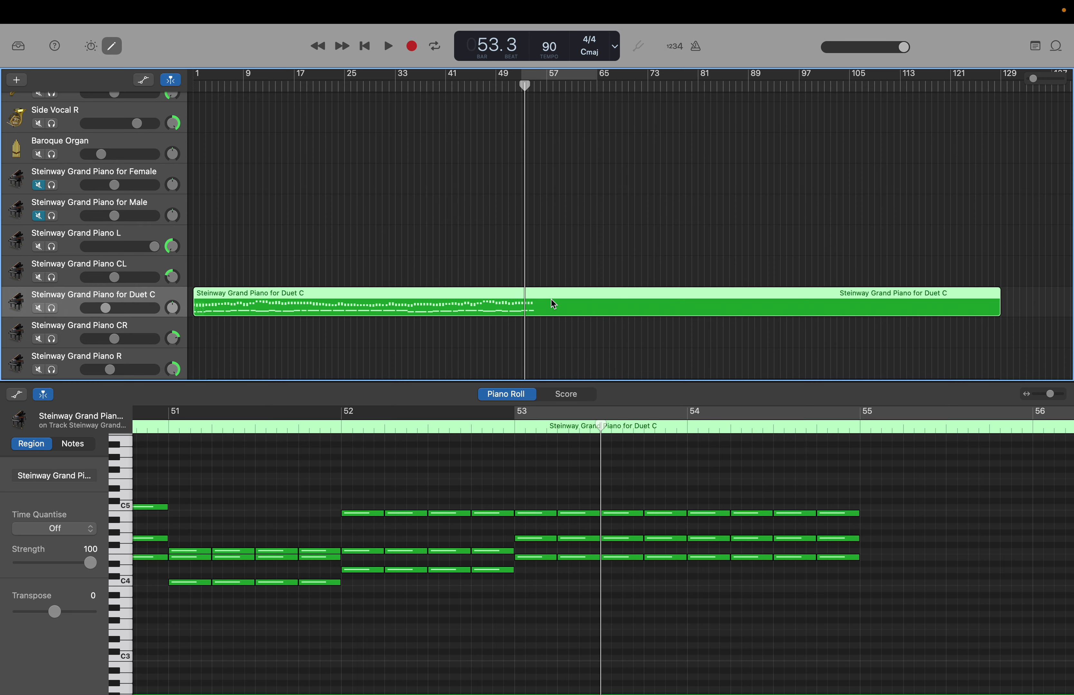
pyautogui.scroll(15, 551, 300)
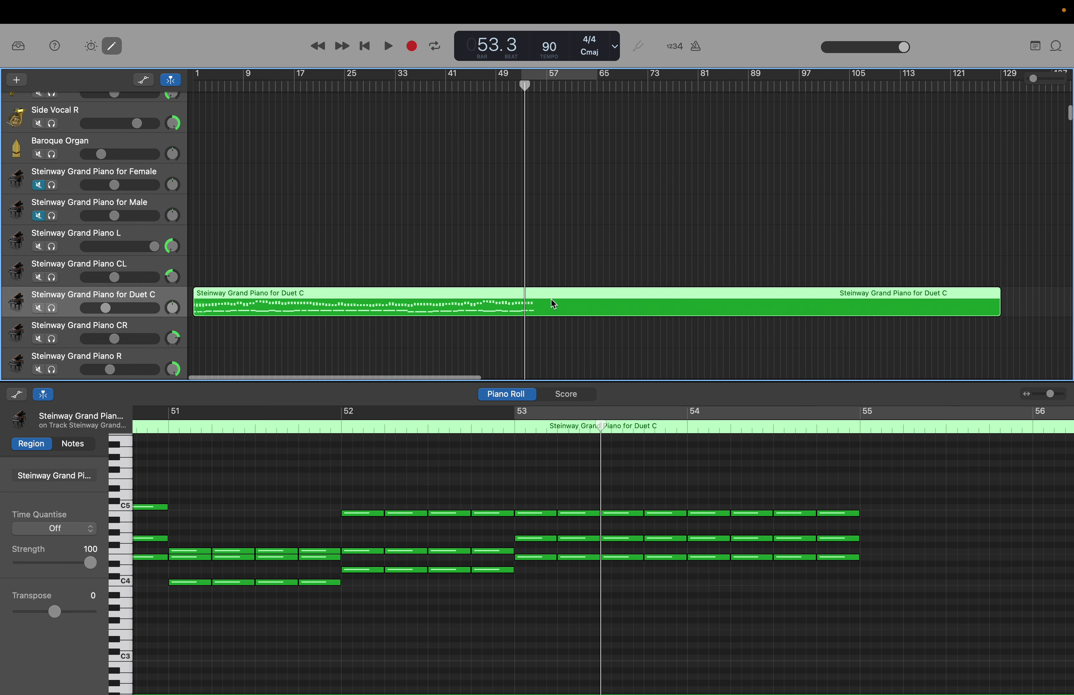
pyautogui.scroll(-1, 553, 303)
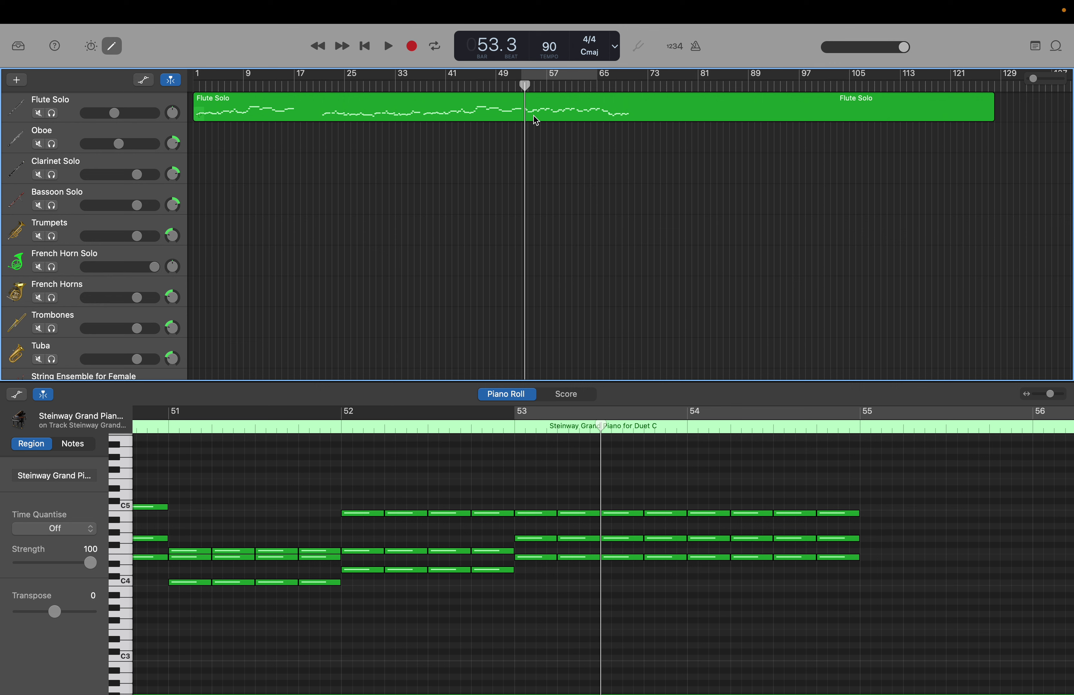
# Step: Set the playhead to bar 55, open the Flute Solo region and audition its long note at bar 52
pyautogui.click(533, 86)
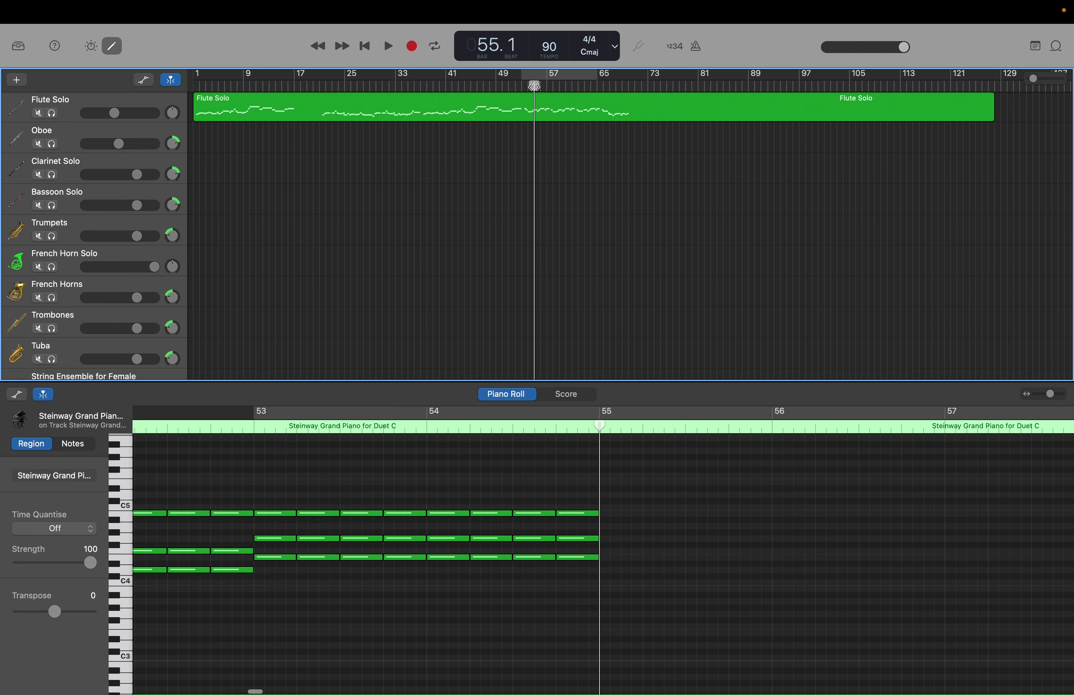
pyautogui.click(522, 100)
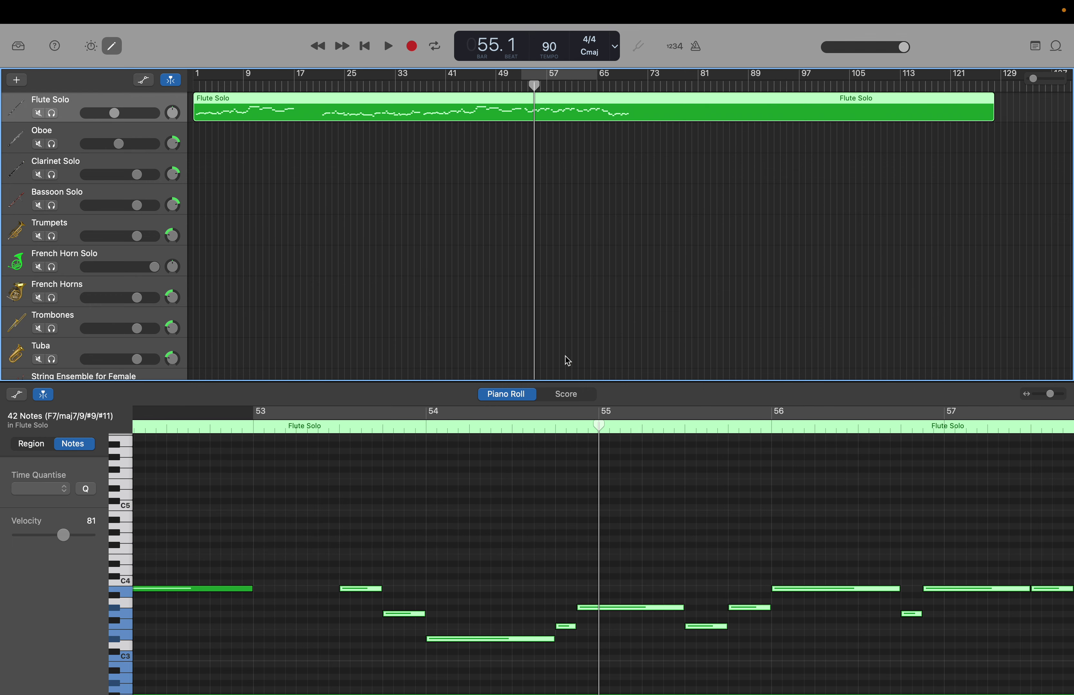
pyautogui.hscroll(-10, 394, 463)
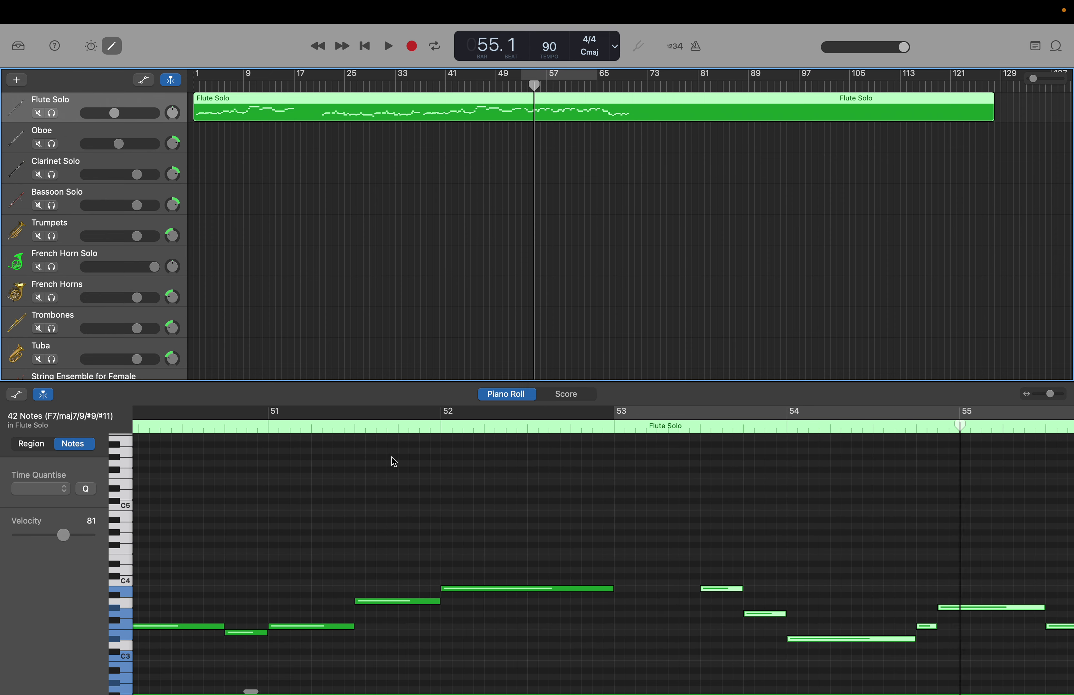
pyautogui.hscroll(-2, 392, 460)
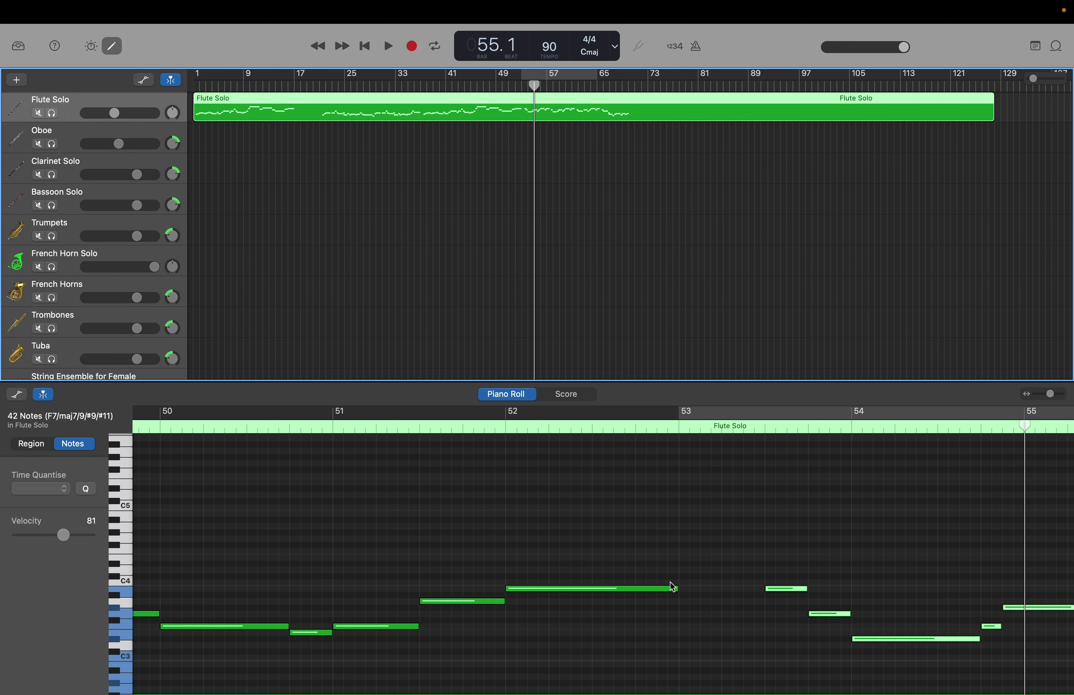
pyautogui.click(623, 591)
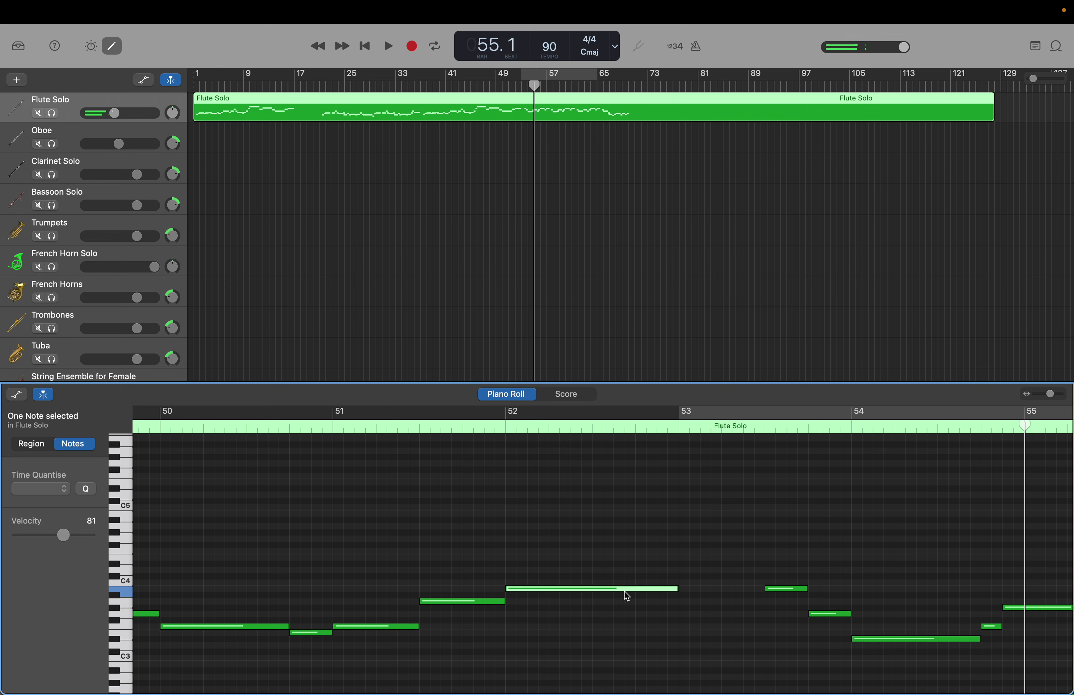
# Step: Open the Male Vocal region and audition its long G3 note at bar 53
pyautogui.scroll(-10, 469, 245)
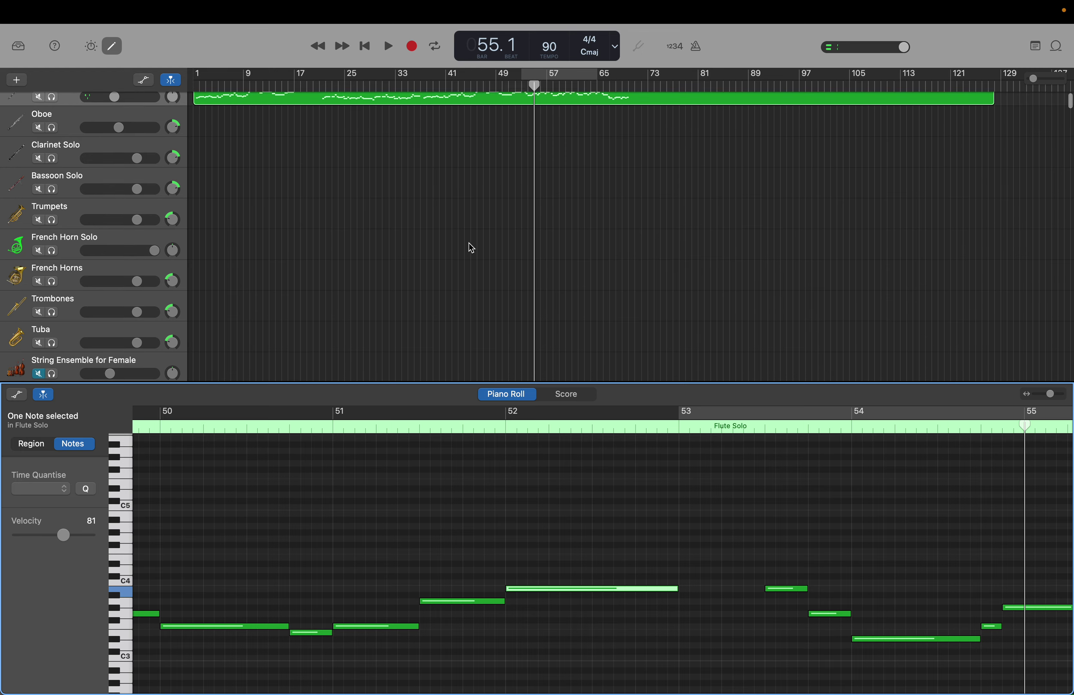
pyautogui.scroll(-1, 469, 243)
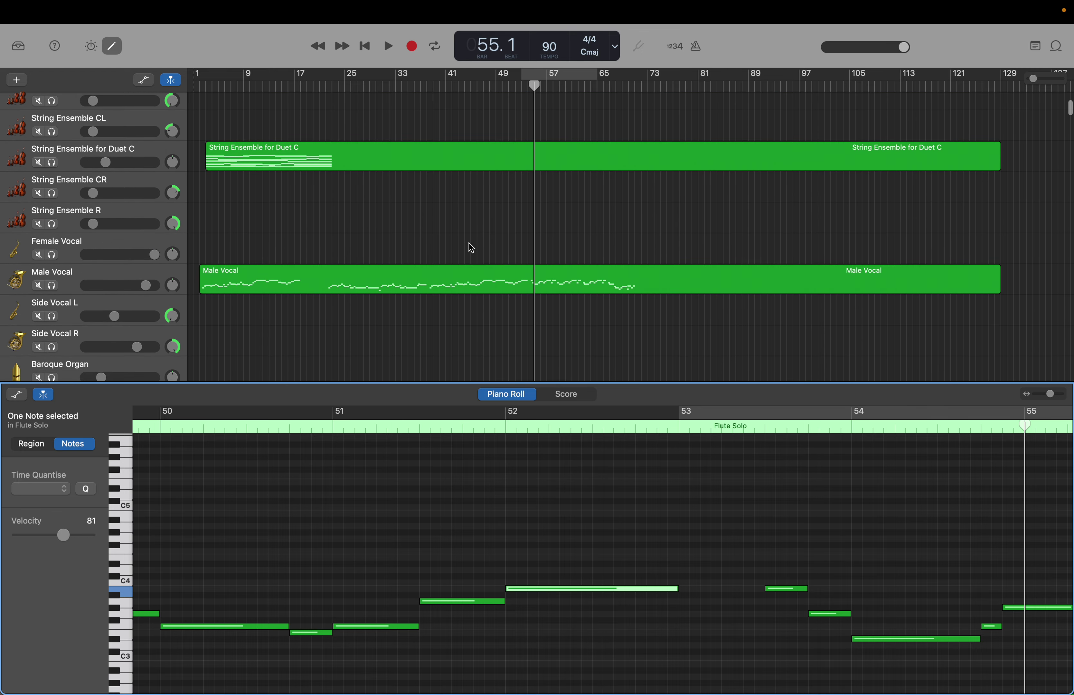
pyautogui.click(510, 285)
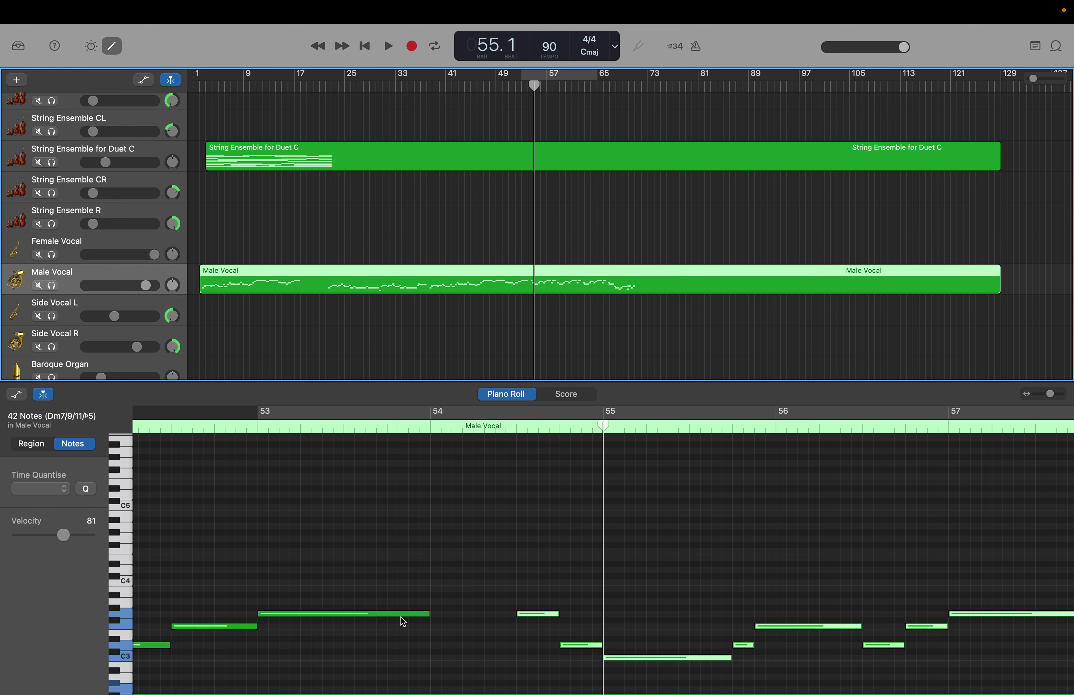
pyautogui.click(401, 616)
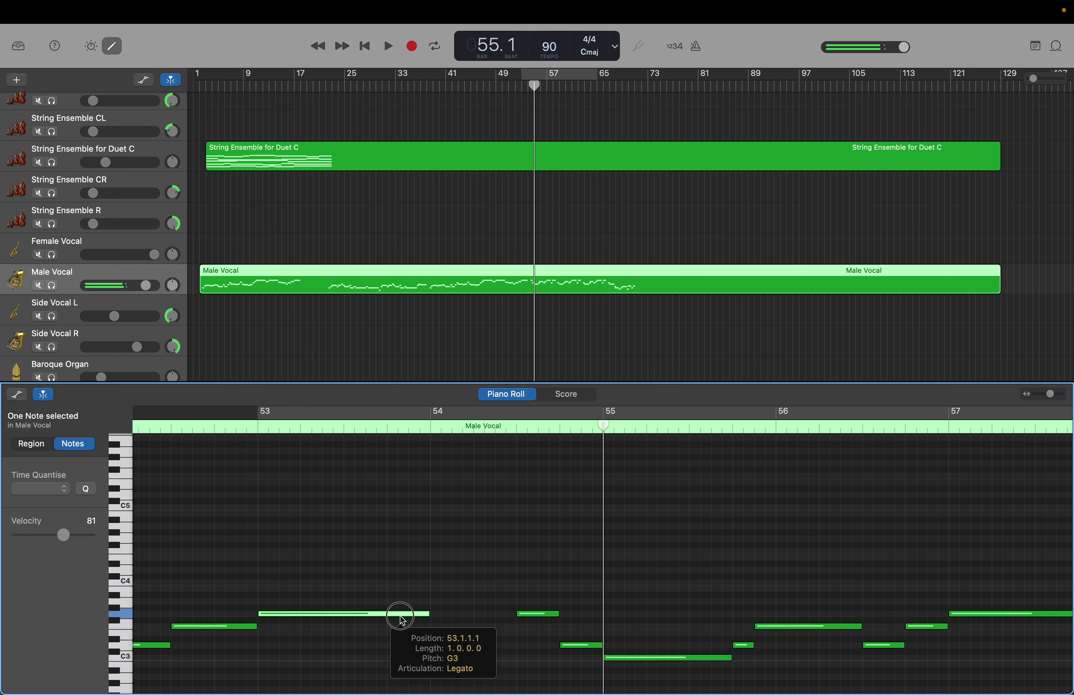
pyautogui.click(401, 617)
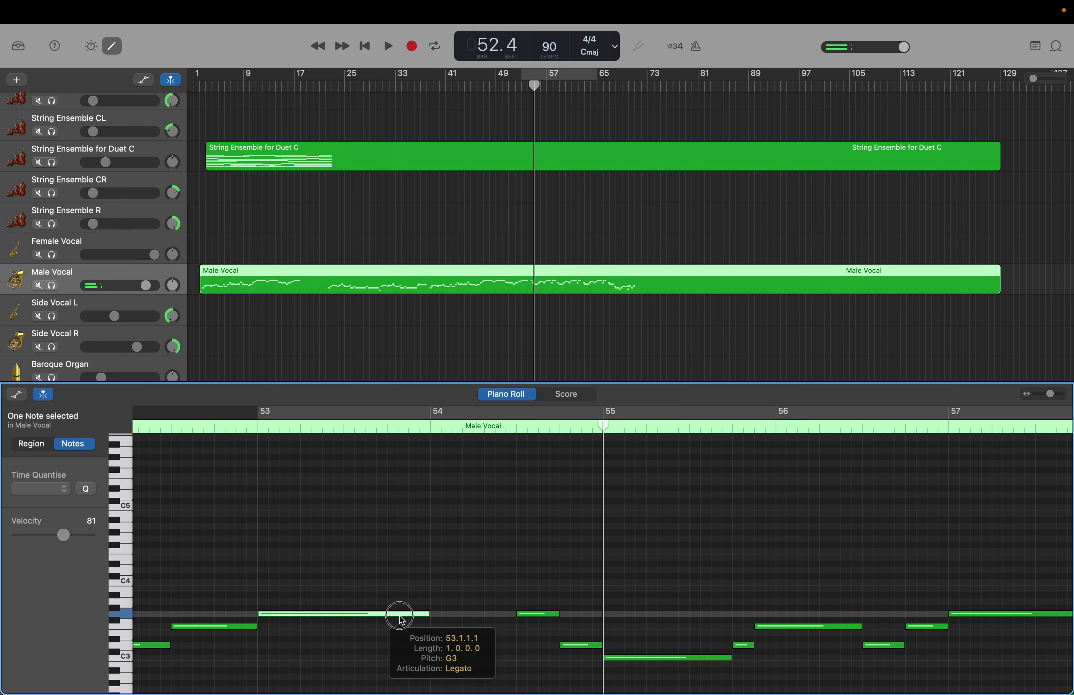
# Step: Open the Steinway Grand Piano for Duet C region and move the playhead to bar 54 beat 3
pyautogui.scroll(-5, 511, 216)
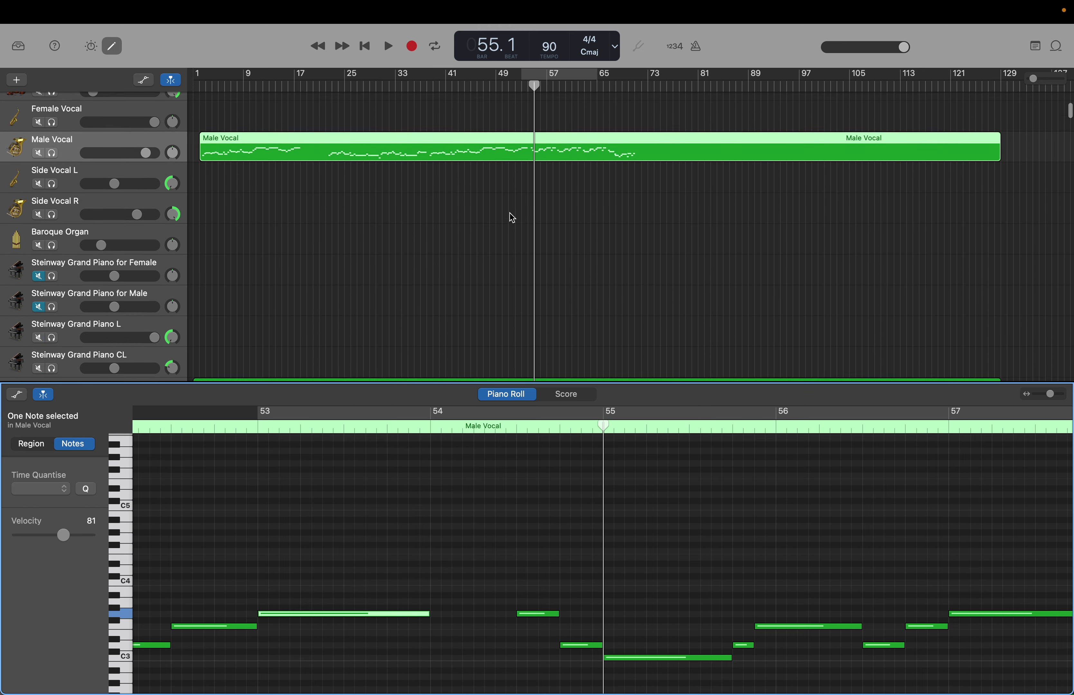
pyautogui.scroll(-3, 512, 217)
pyautogui.click(521, 305)
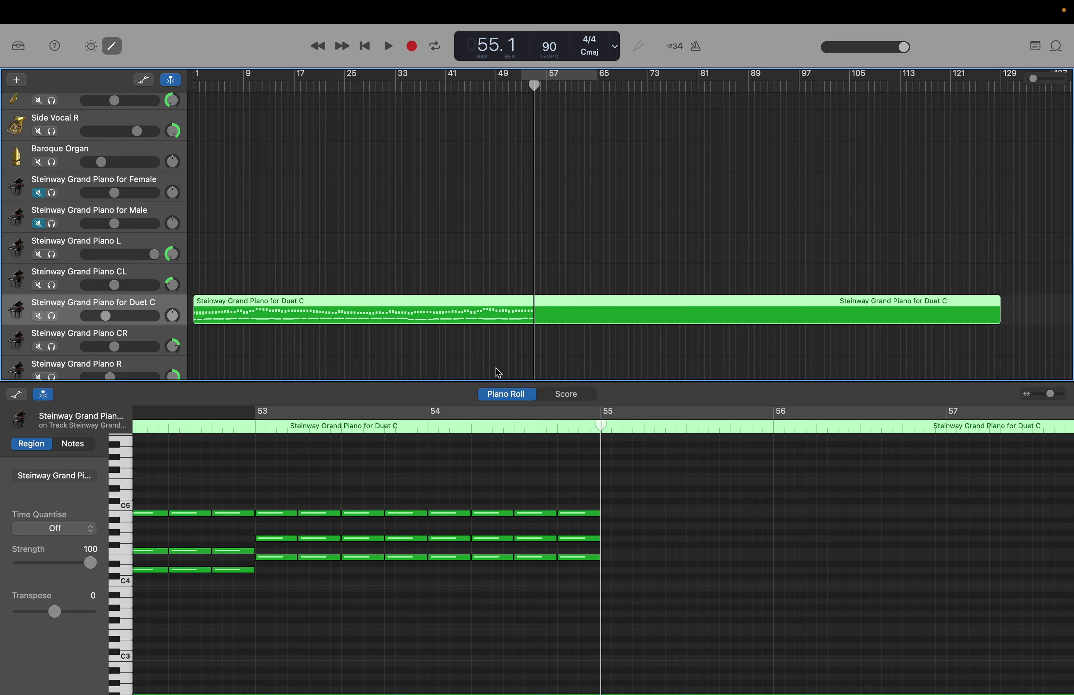
pyautogui.scroll(10, 495, 369)
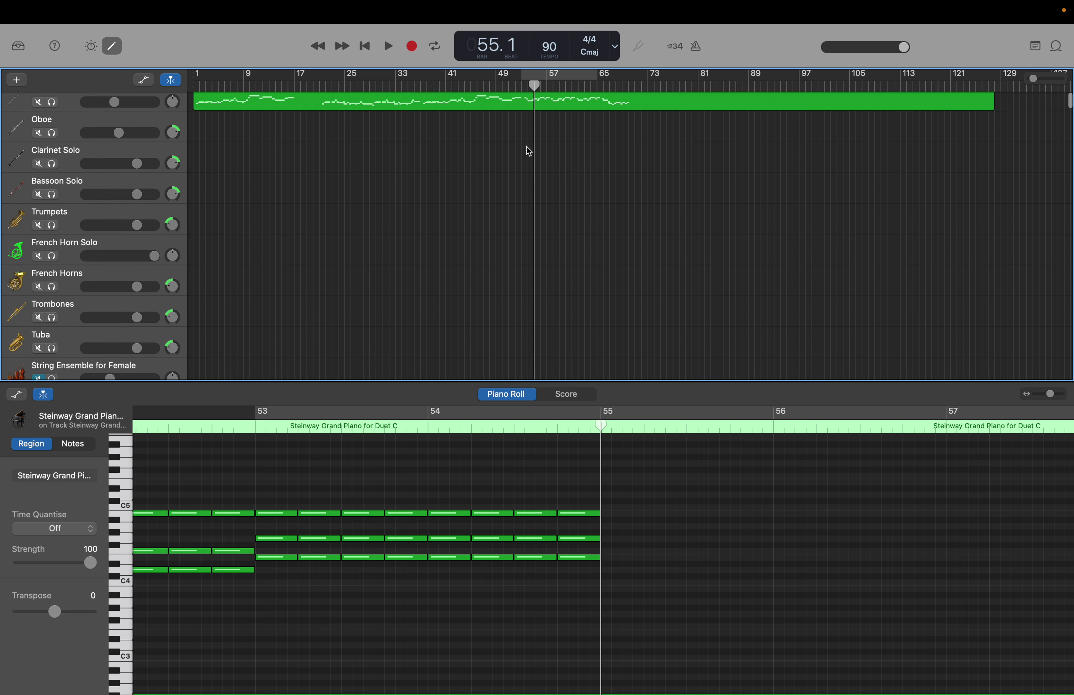
pyautogui.moveTo(604, 424); pyautogui.dragTo(515, 428)
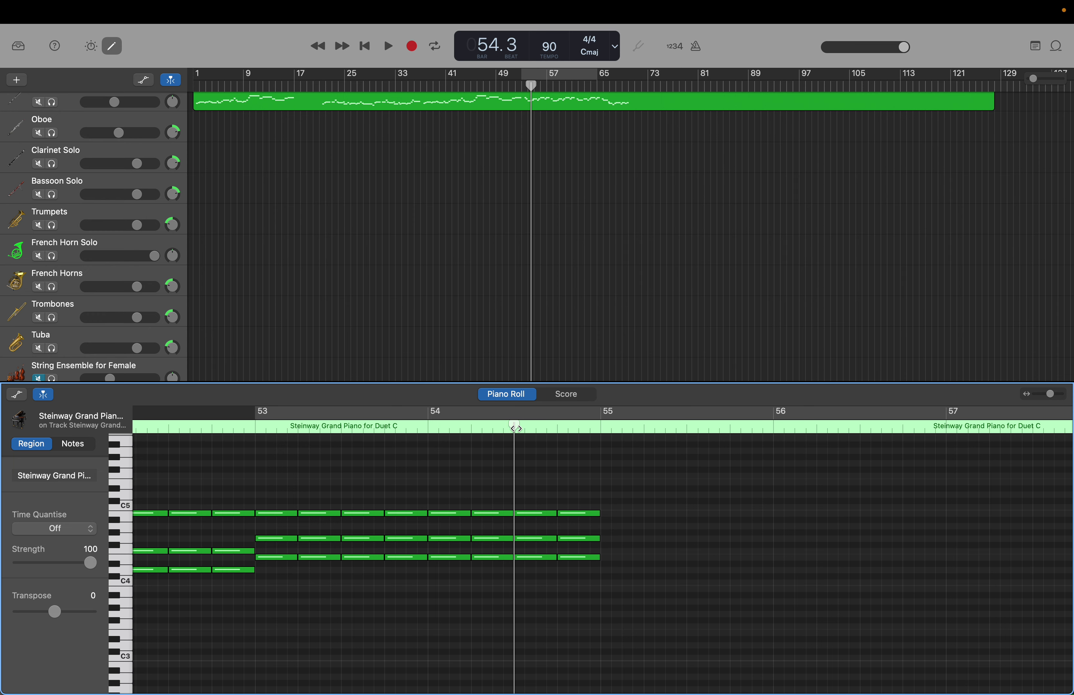
# Step: Open the Flute Solo region and examine its notes between bars 50 and 56
pyautogui.click(528, 100)
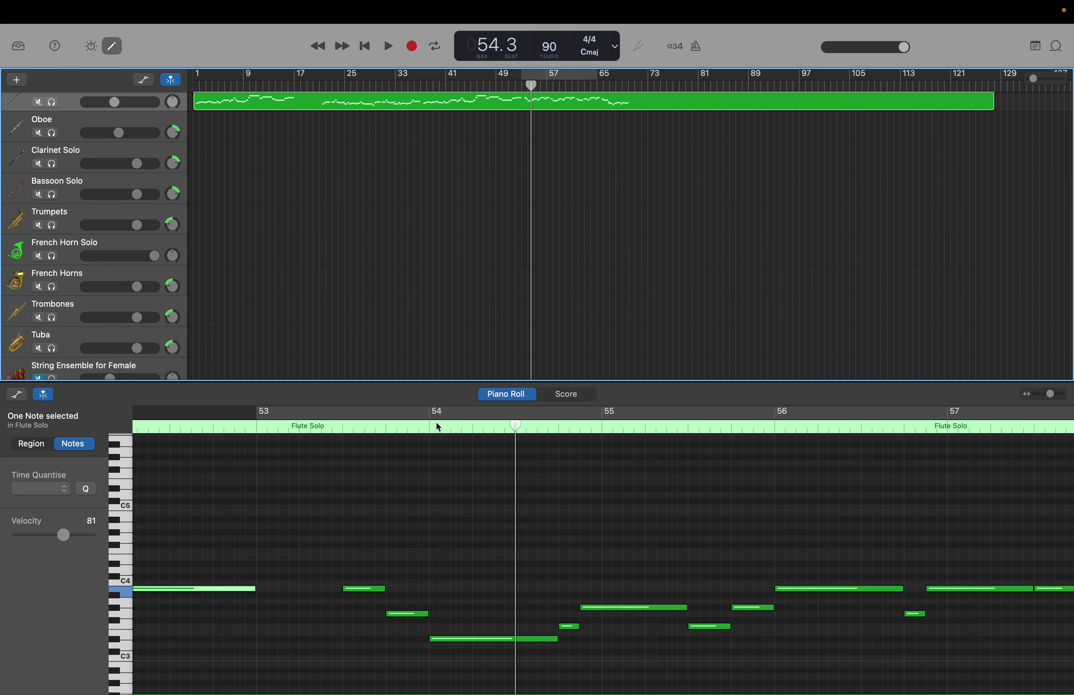
pyautogui.scroll(1, 441, 204)
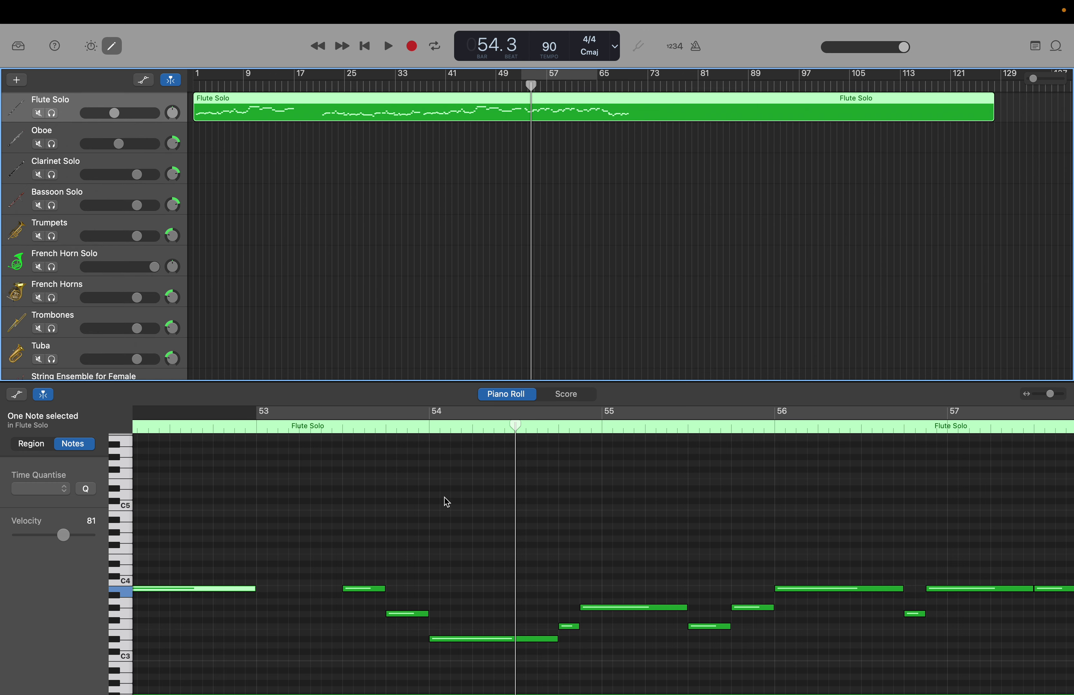
pyautogui.hscroll(-5, 451, 492)
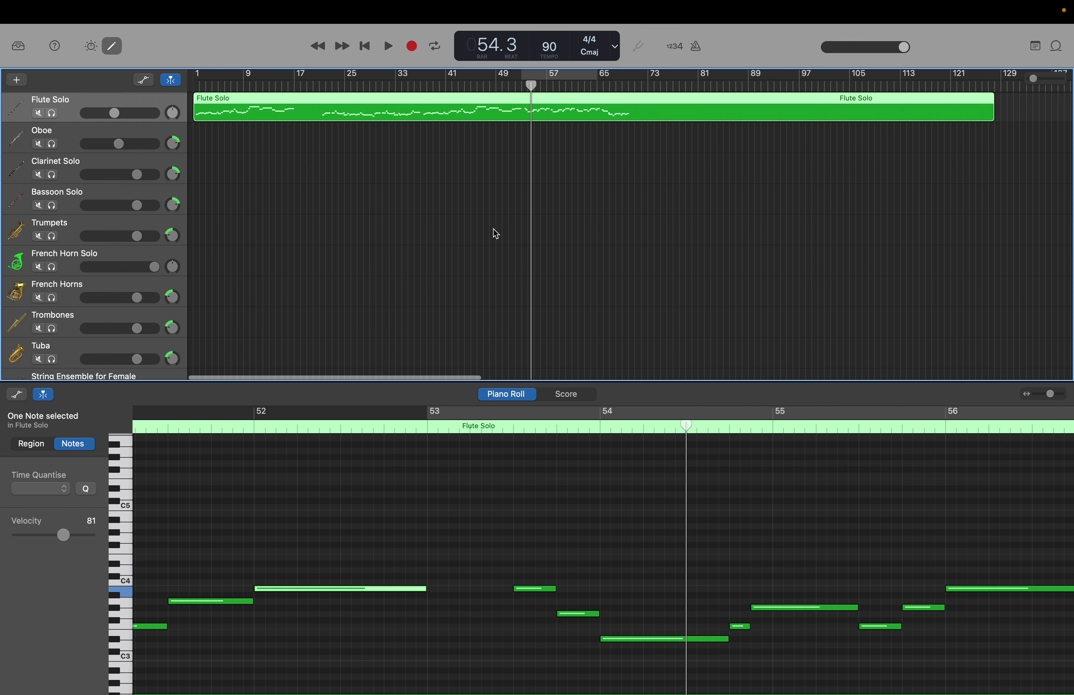
pyautogui.hscroll(-5, 417, 471)
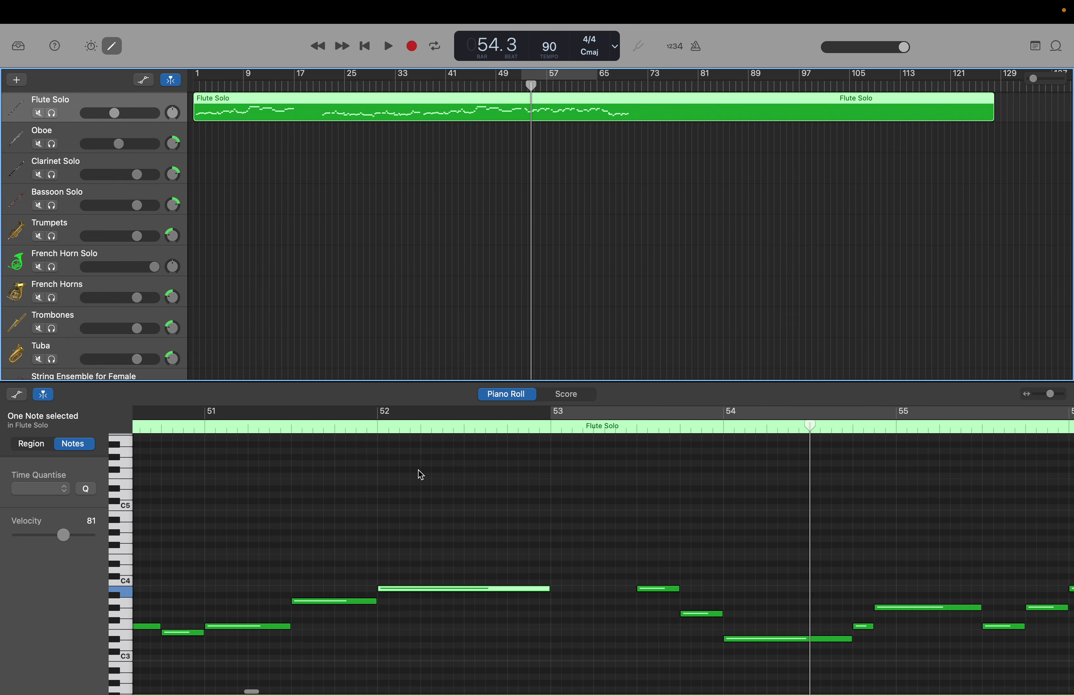
pyautogui.hscroll(4, 418, 471)
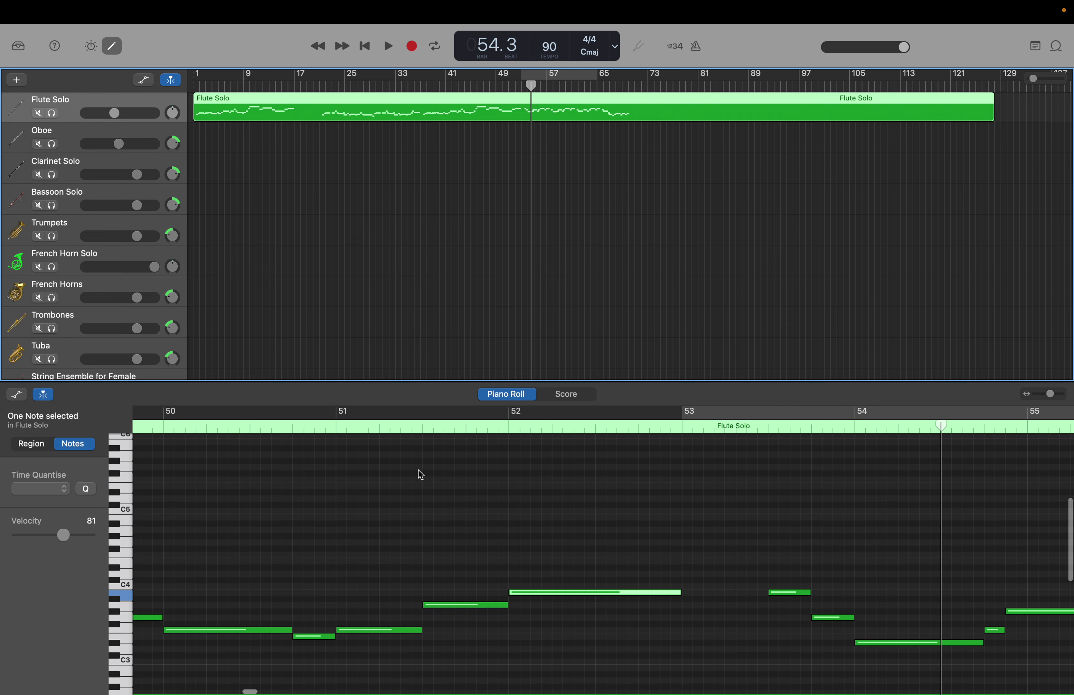
pyautogui.hscroll(2, 417, 470)
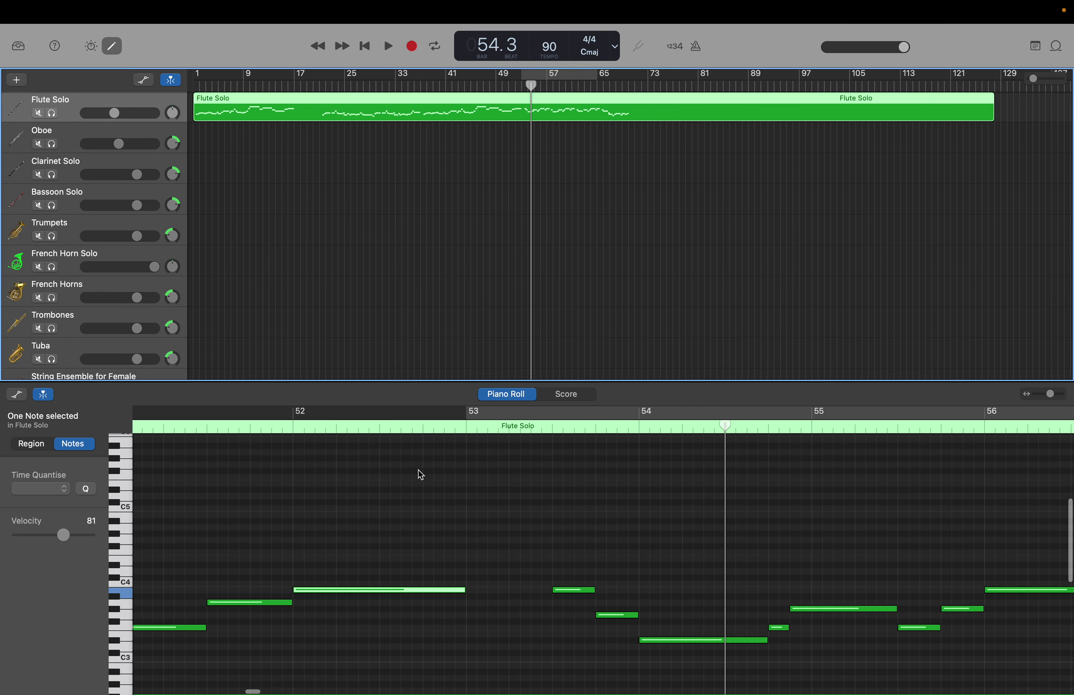
# Step: Open the Steinway Grand Piano for Duet C region and examine its chords in bars 52 to 54
pyautogui.scroll(-15, 486, 289)
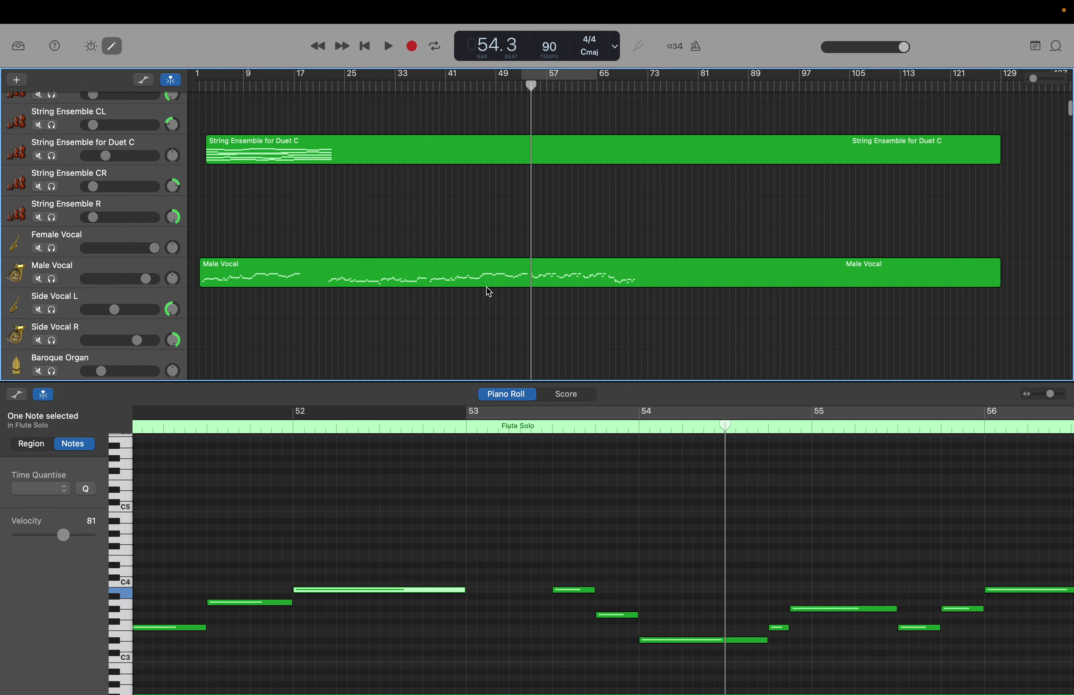
pyautogui.scroll(-8, 512, 310)
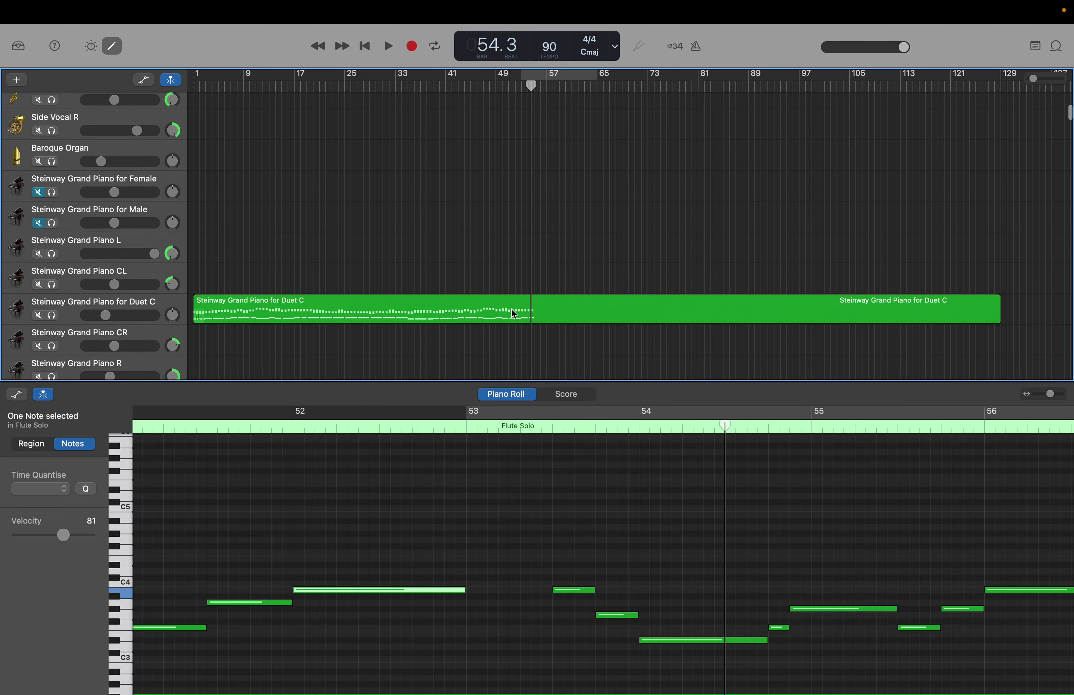
pyautogui.click(512, 311)
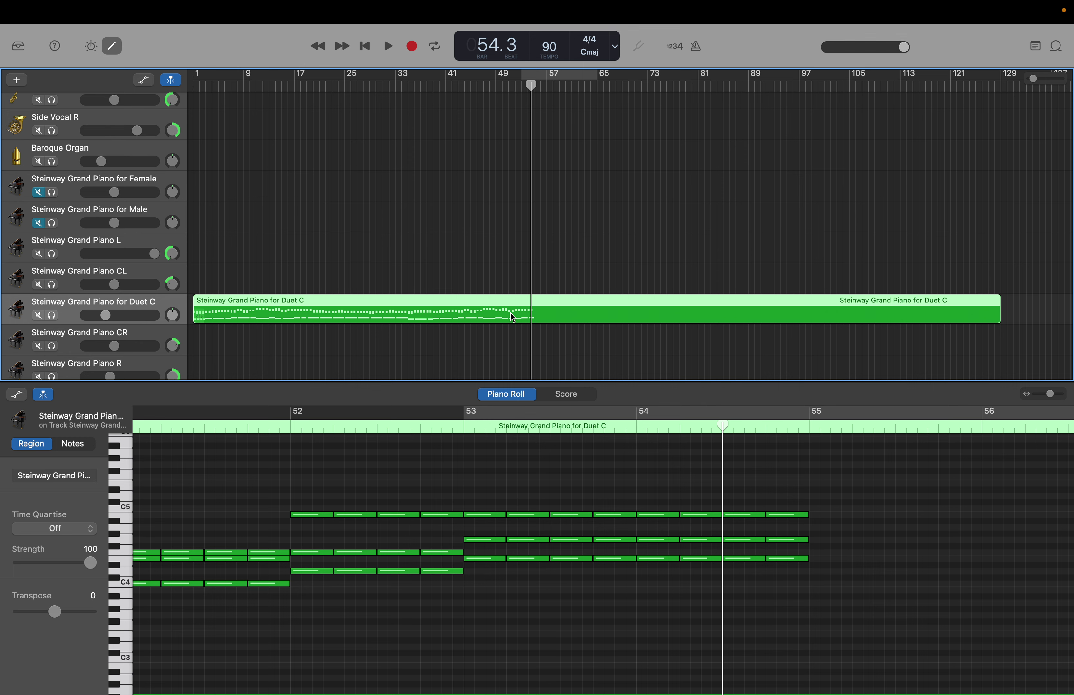
pyautogui.scroll(7, 510, 312)
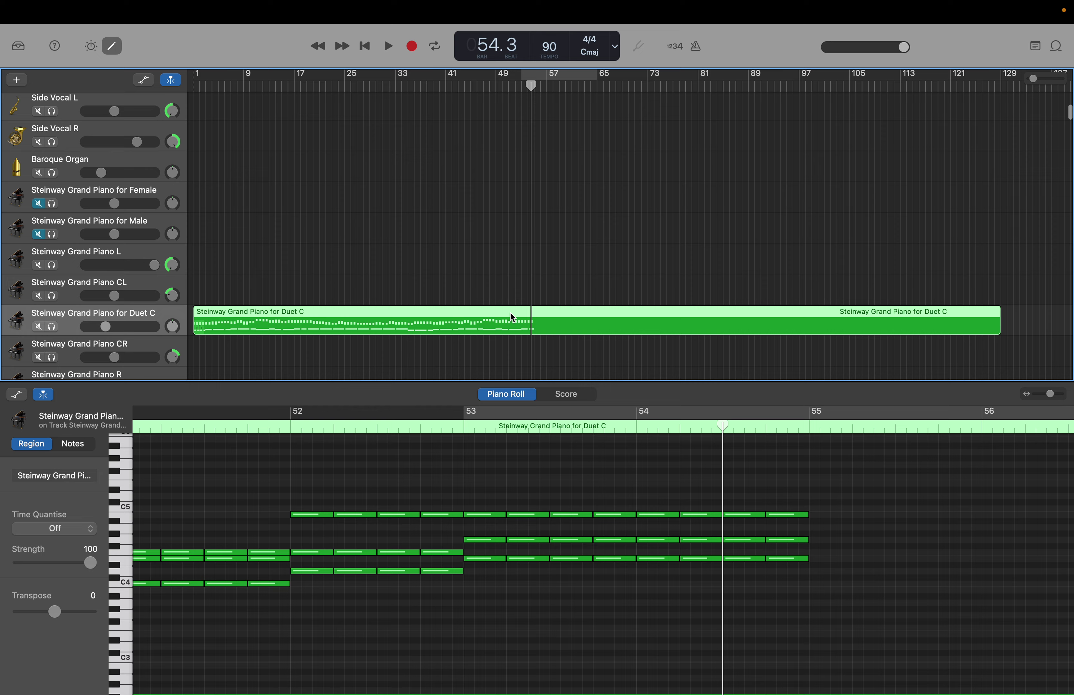
pyautogui.scroll(15, 510, 312)
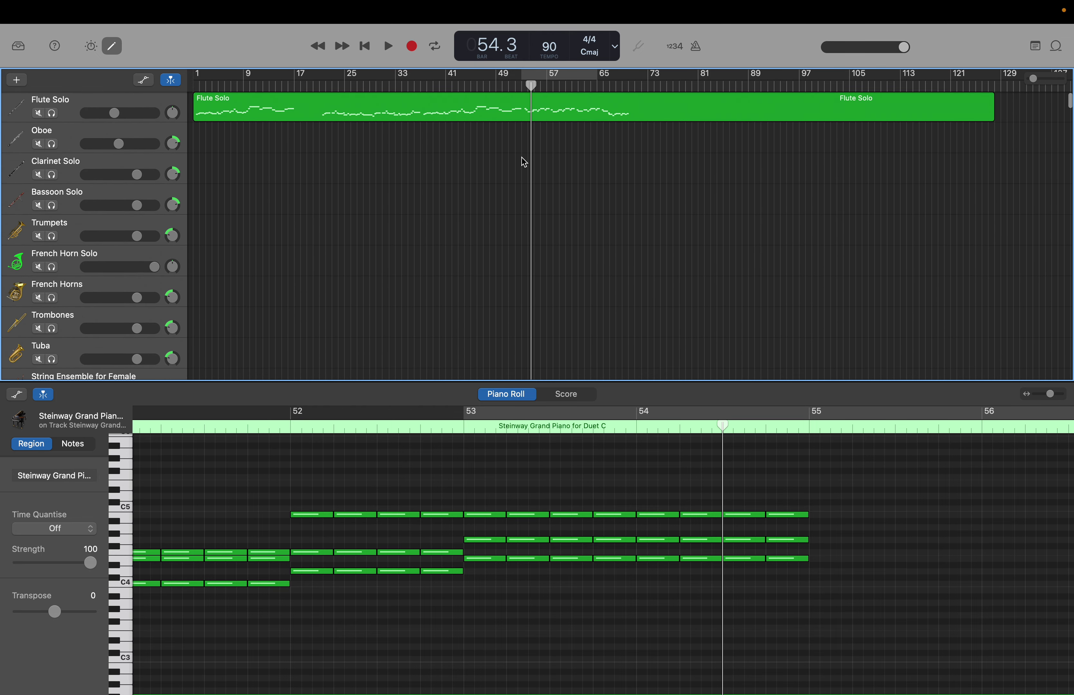
# Step: Select all Flute Solo notes from bar 53 beat 3 to the end and move them one bar later
pyautogui.click(541, 116)
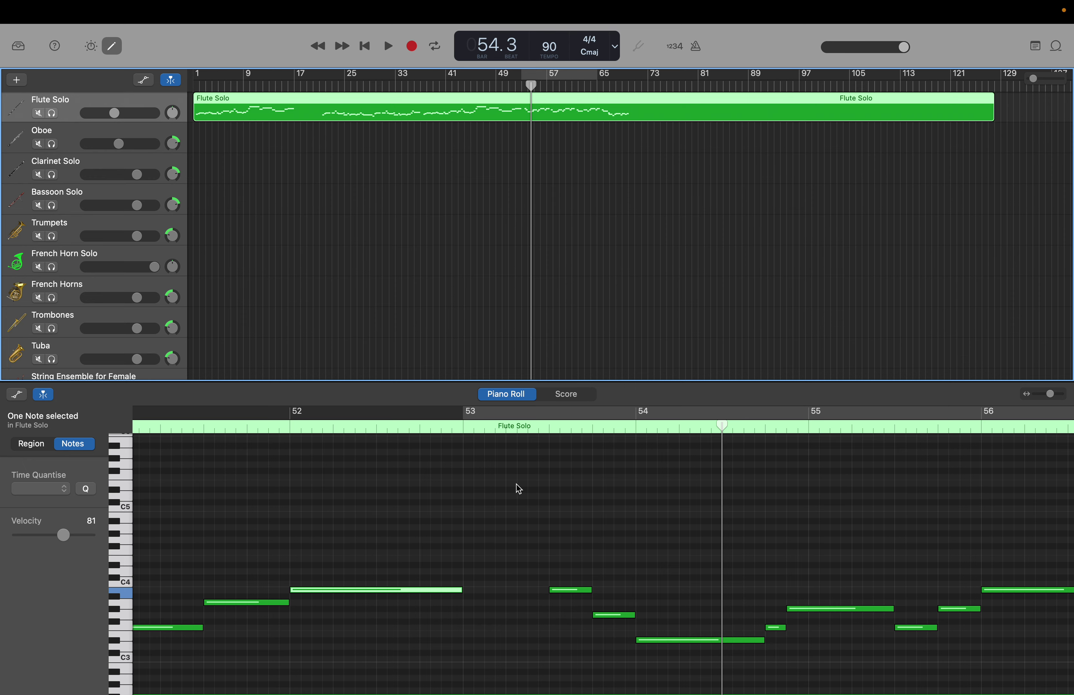
pyautogui.moveTo(516, 483); pyautogui.dragTo(1062, 600)
pyautogui.scroll(10, 1063, 596)
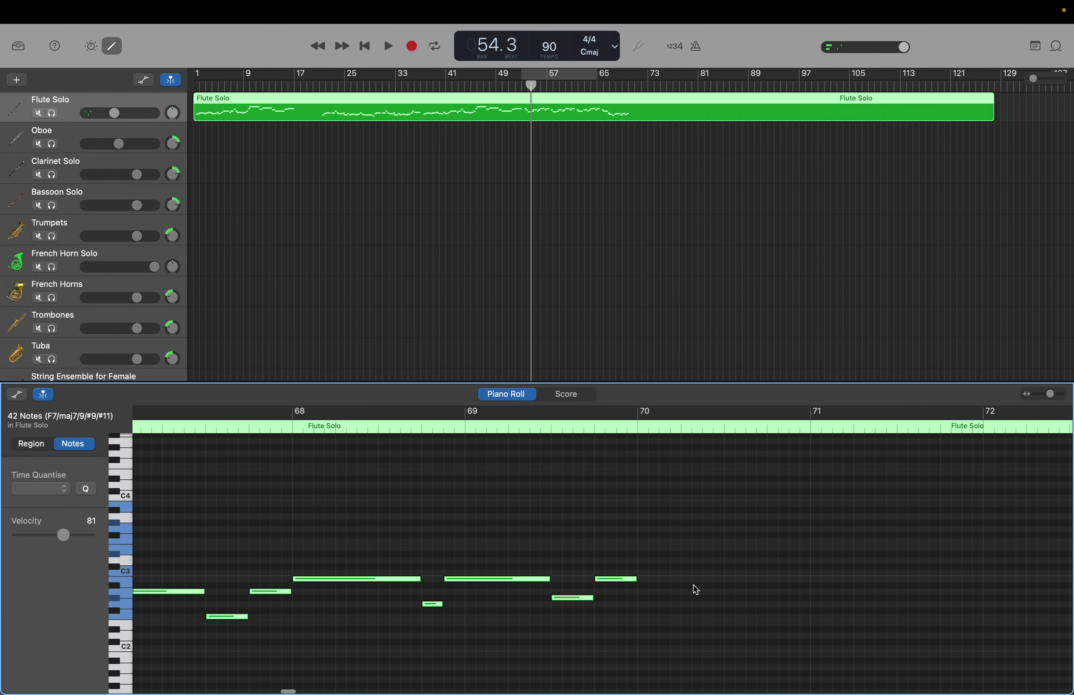
pyautogui.moveTo(626, 579); pyautogui.dragTo(797, 579)
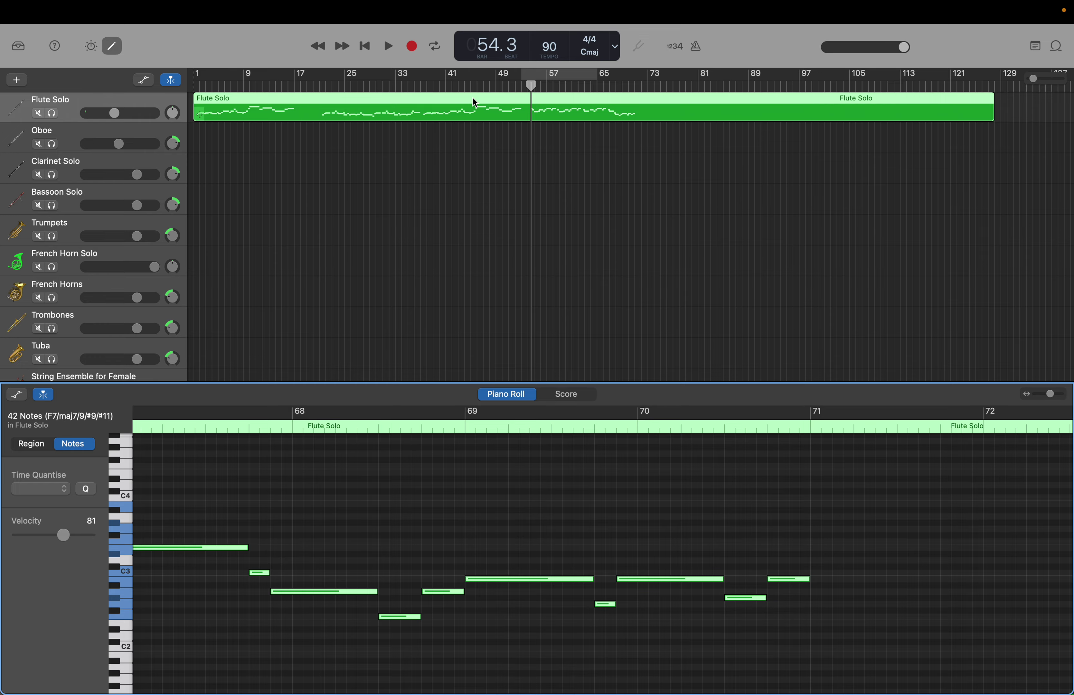
# Step: Extend the long Flute Solo note at bar 52 so that it ends at bar 54
pyautogui.hscroll(-15, 531, 657)
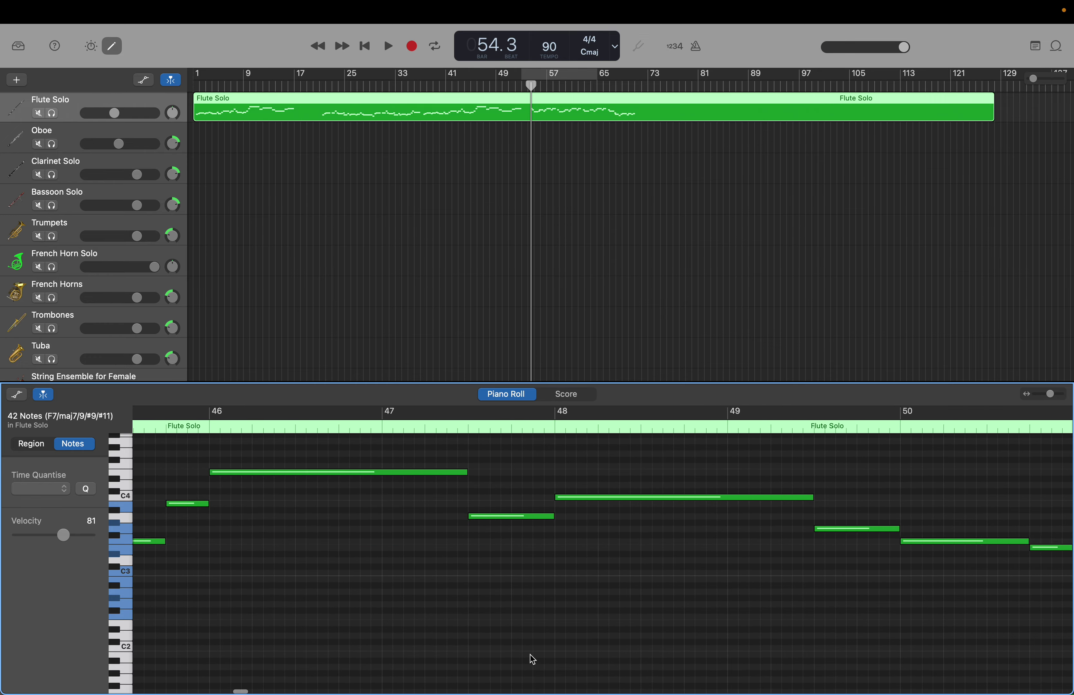
pyautogui.hscroll(15, 531, 659)
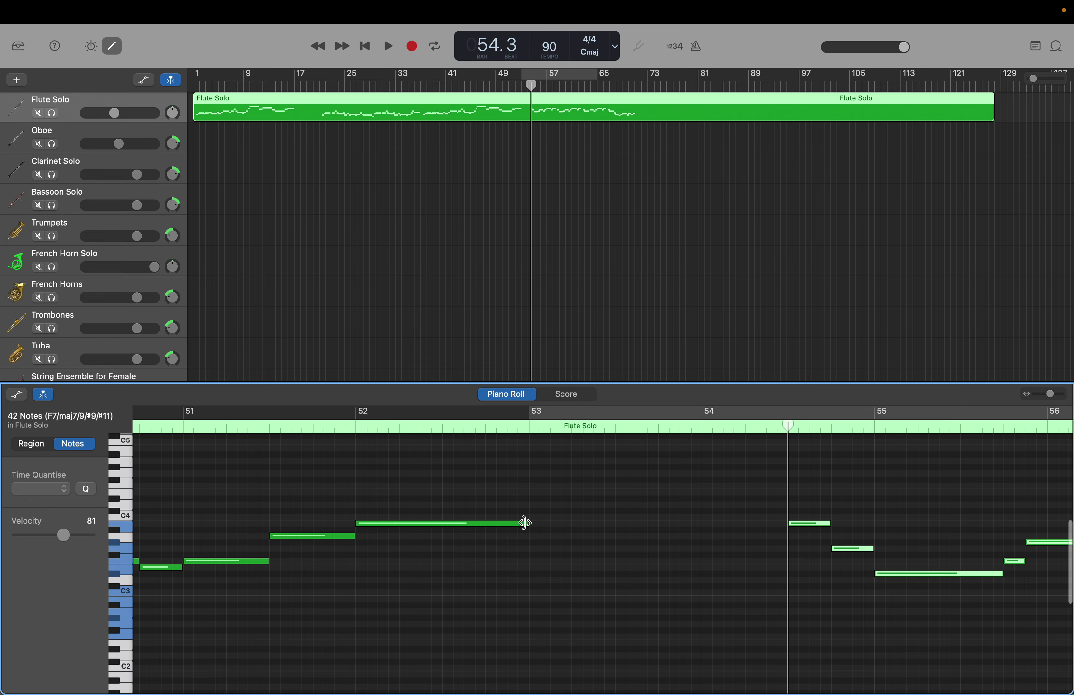
pyautogui.moveTo(527, 524); pyautogui.dragTo(697, 553)
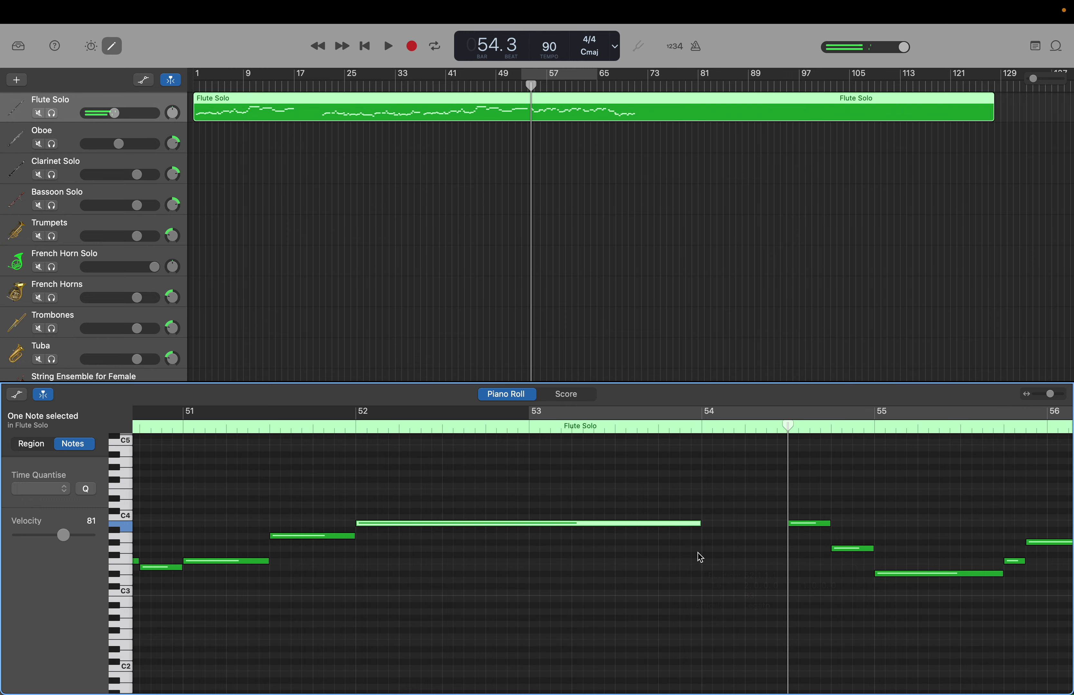
# Step: Extend the long B3 note at bar 16 of the Flute Solo so that it ends at bar 18
pyautogui.hscroll(-20, 625, 577)
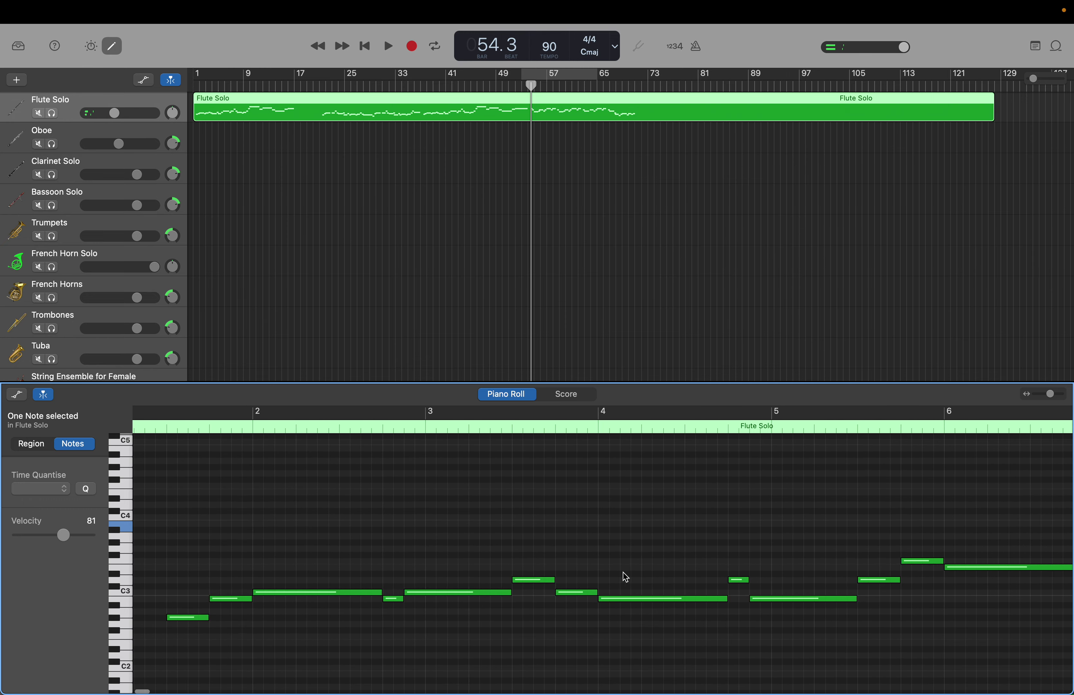
pyautogui.hscroll(6, 712, 578)
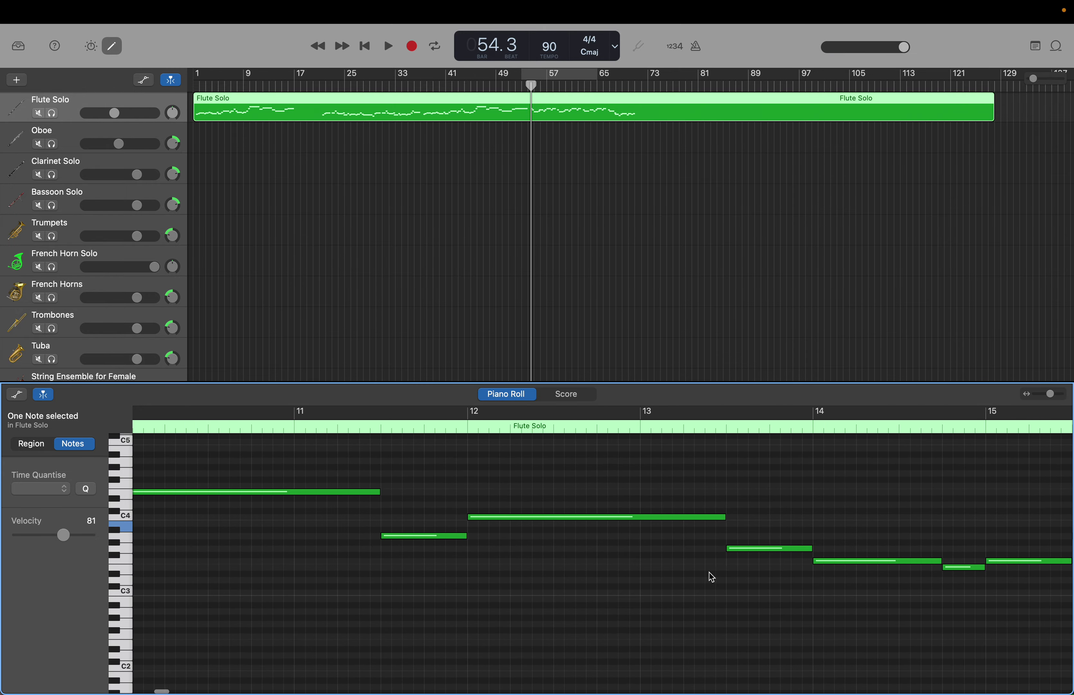
pyautogui.hscroll(6, 711, 578)
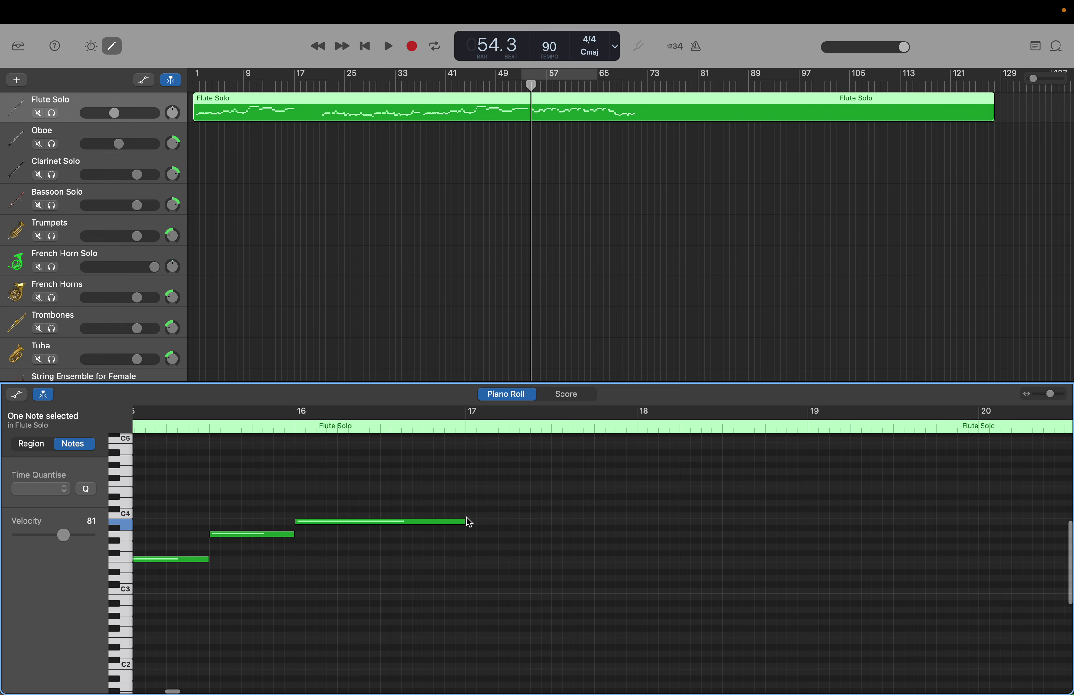
pyautogui.scroll(-2, 470, 522)
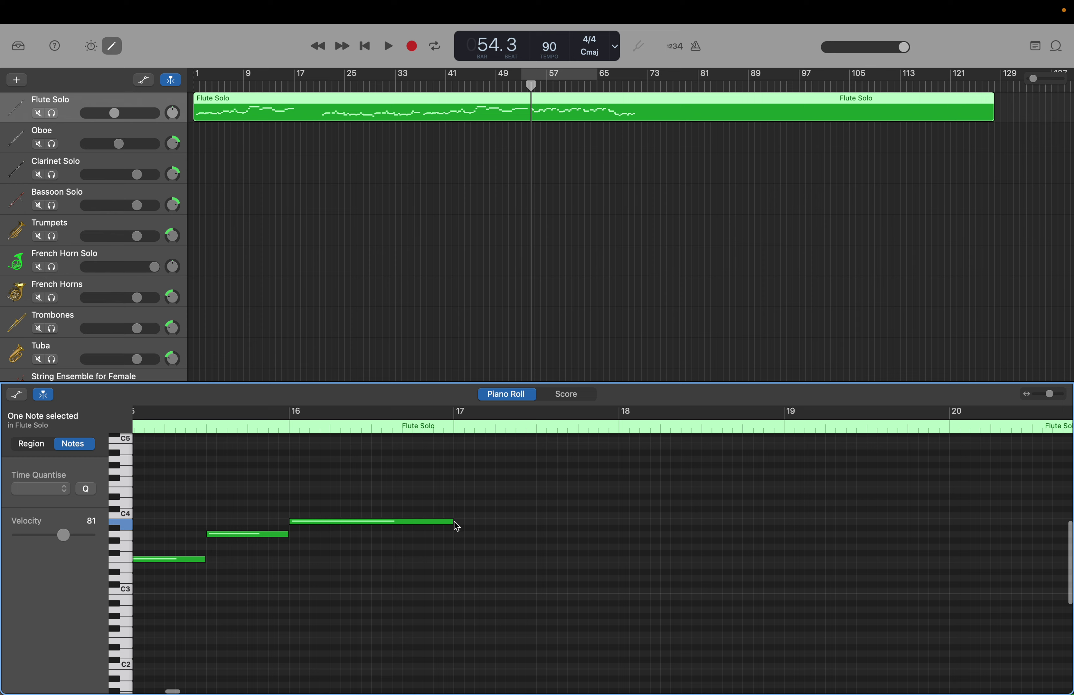
pyautogui.moveTo(454, 522); pyautogui.dragTo(615, 523)
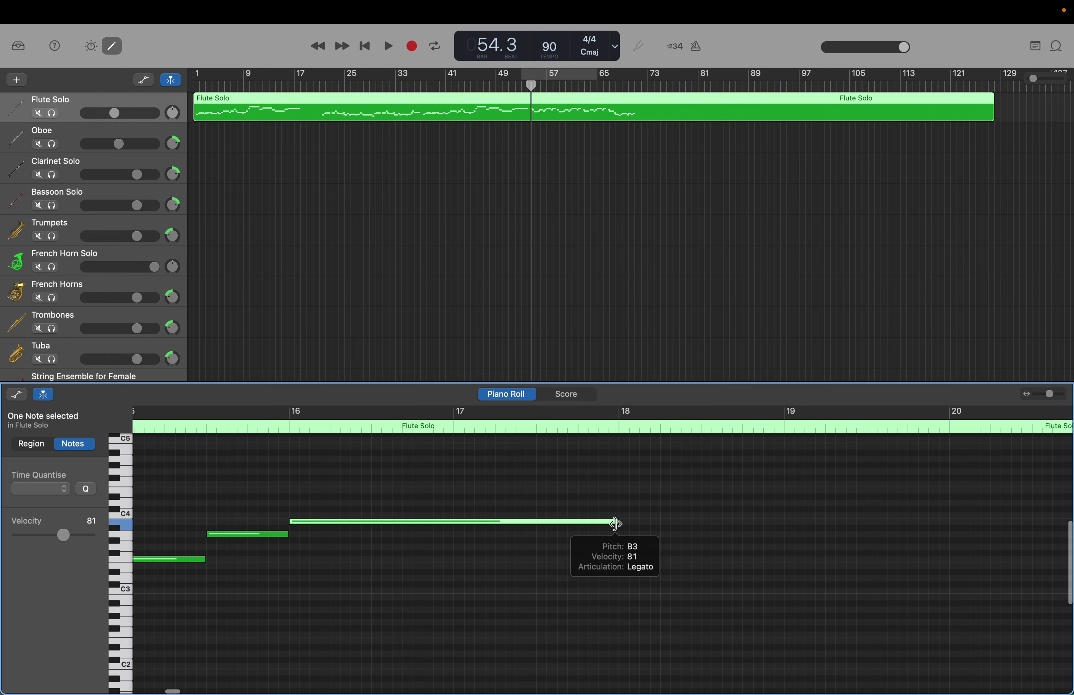
# Step: Check the Flute Solo phrase entries after bar 18 and move the whole region to start at bar 3
pyautogui.scroll(-2, 616, 523)
pyautogui.hscroll(3, 615, 524)
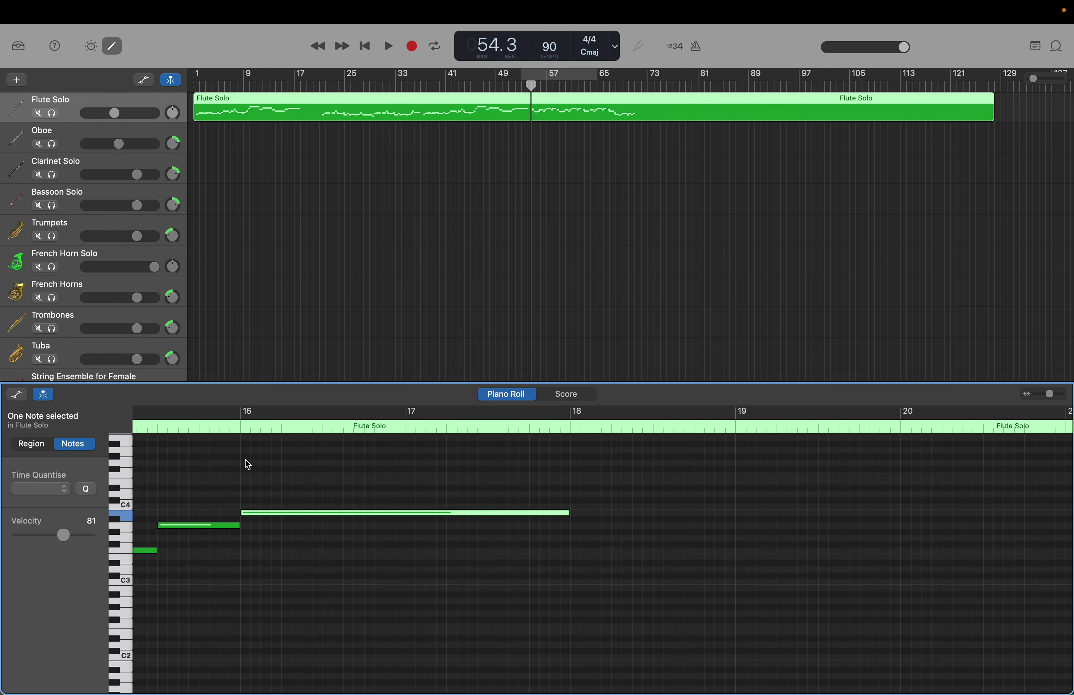
pyautogui.hscroll(5, 743, 642)
pyautogui.hscroll(1, 746, 644)
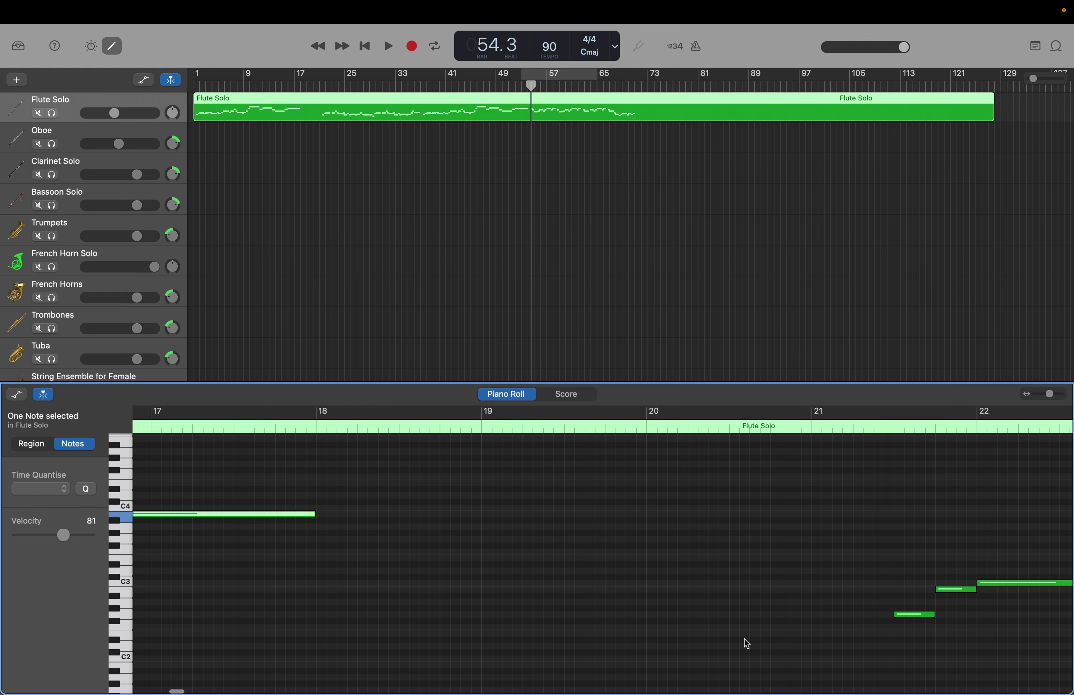
pyautogui.scroll(1, 747, 644)
pyautogui.hscroll(5, 746, 643)
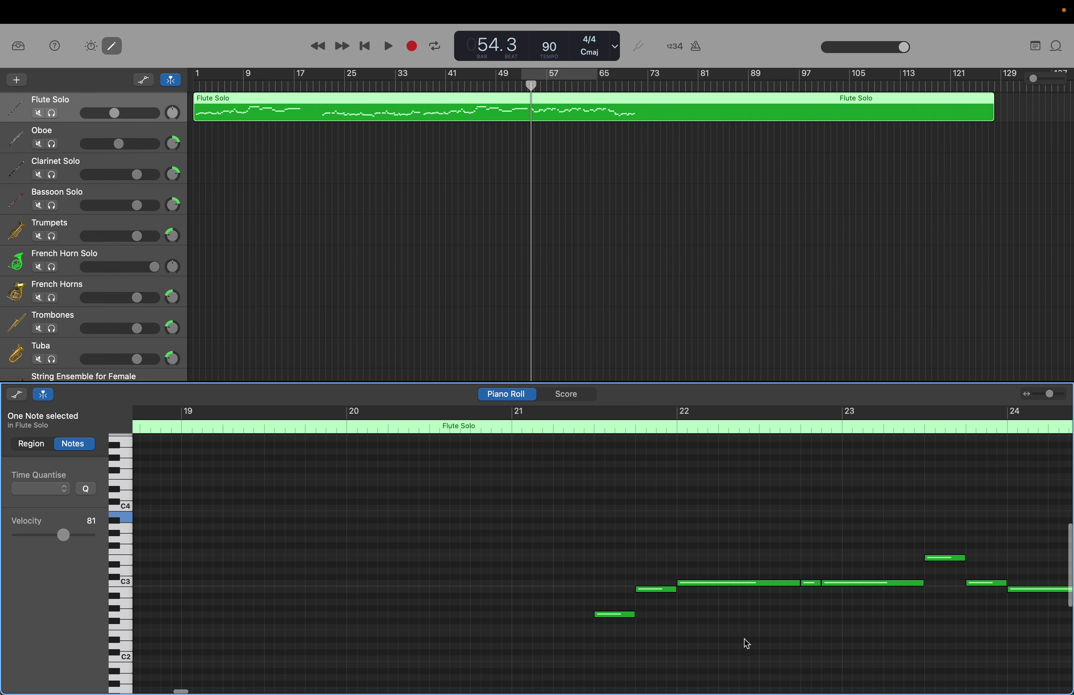
pyautogui.hscroll(-20, 747, 643)
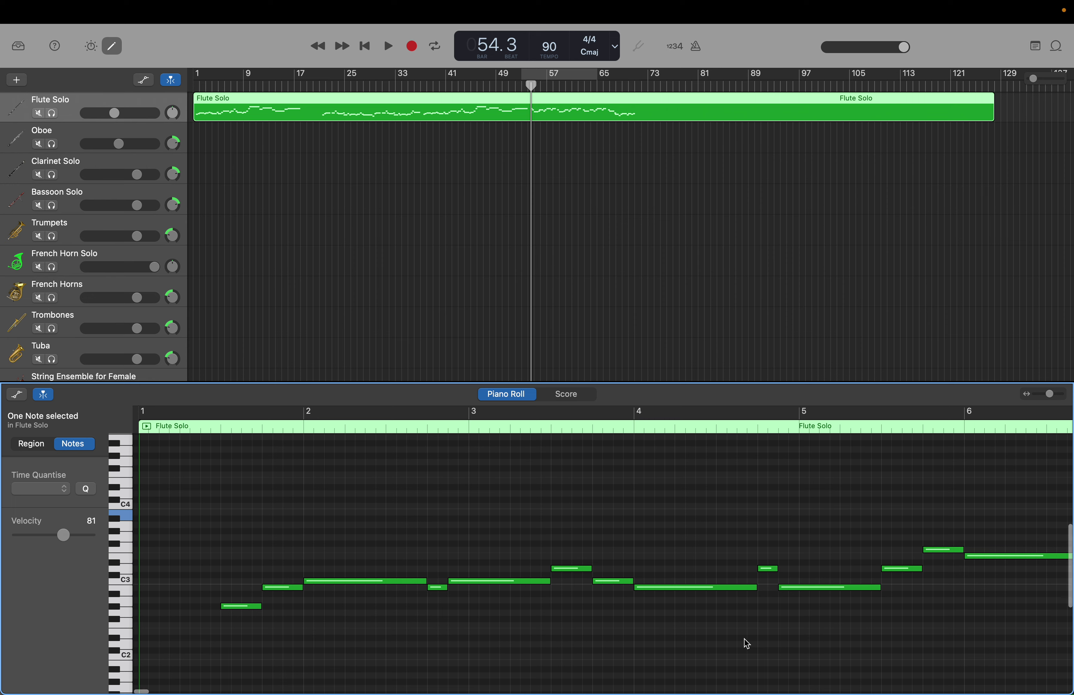
pyautogui.moveTo(239, 101); pyautogui.dragTo(252, 100)
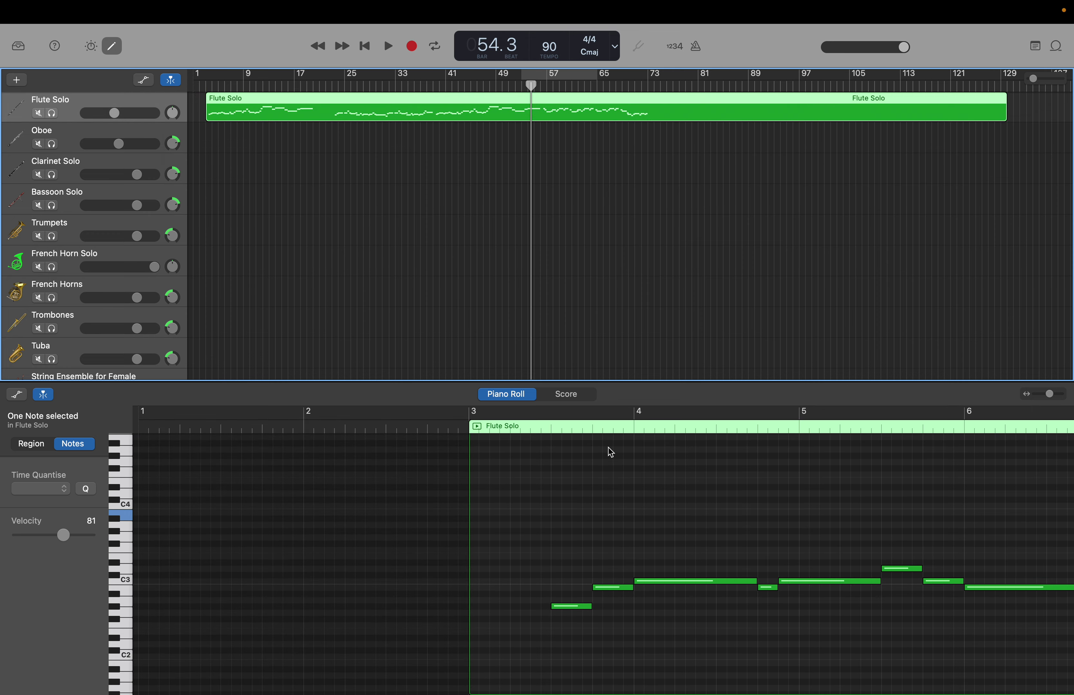
# Step: Try to reposition the Flute Solo region within the note editor and set the playhead to bar 286
pyautogui.click(568, 430)
pyautogui.hscroll(20, 560, 433)
pyautogui.click(558, 431)
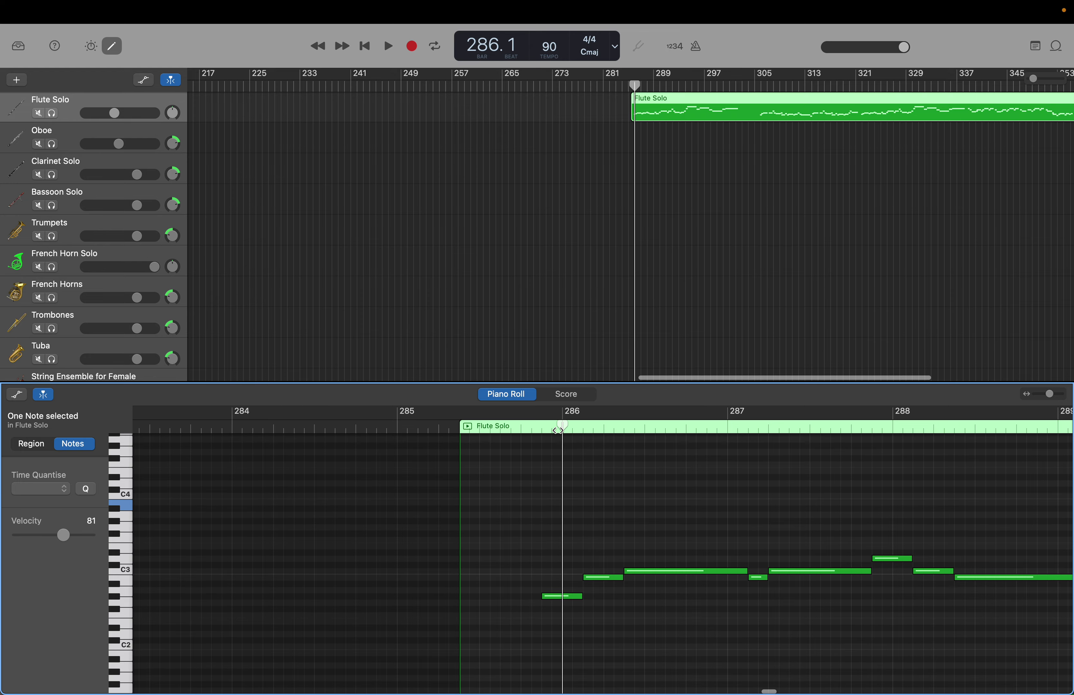
# Step: Undo the Flute Solo region moves, both long-note extensions and the one-bar shift of the notes after bar 53
pyautogui.moveTo(652, 109); pyautogui.dragTo(271, 96)
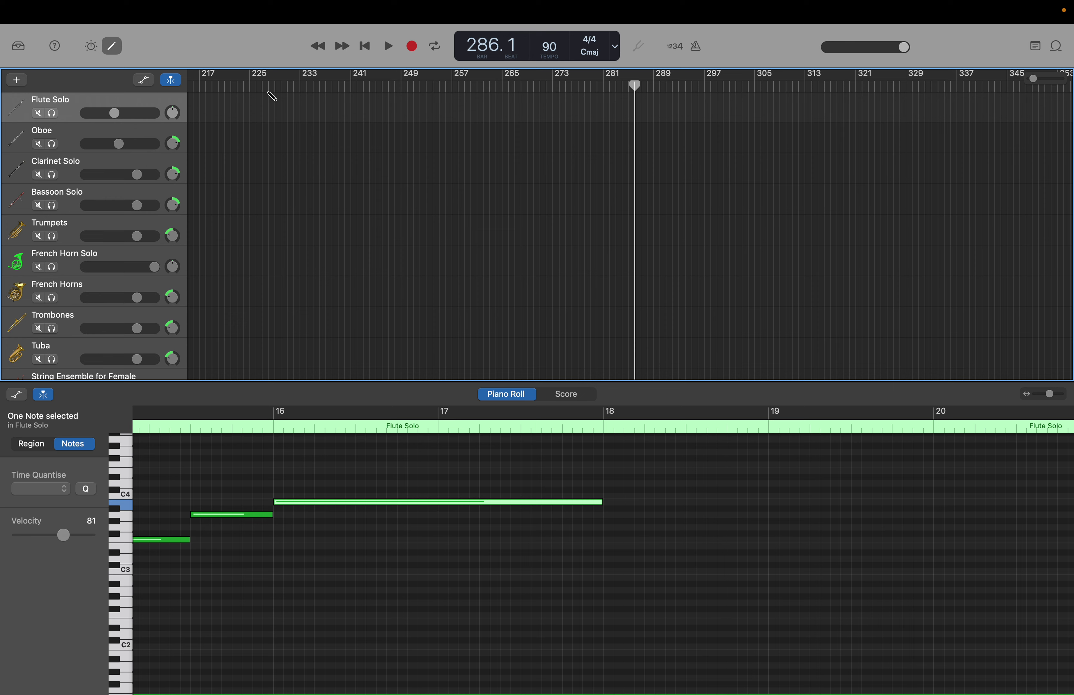
pyautogui.press('super+z')
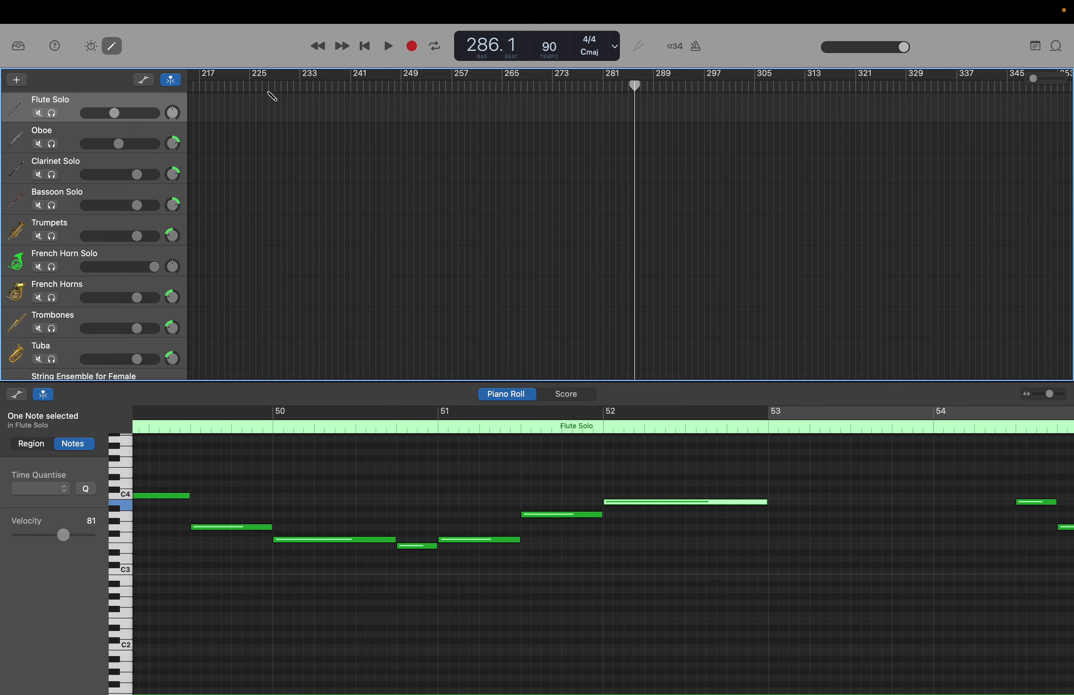
pyautogui.press('super+z')
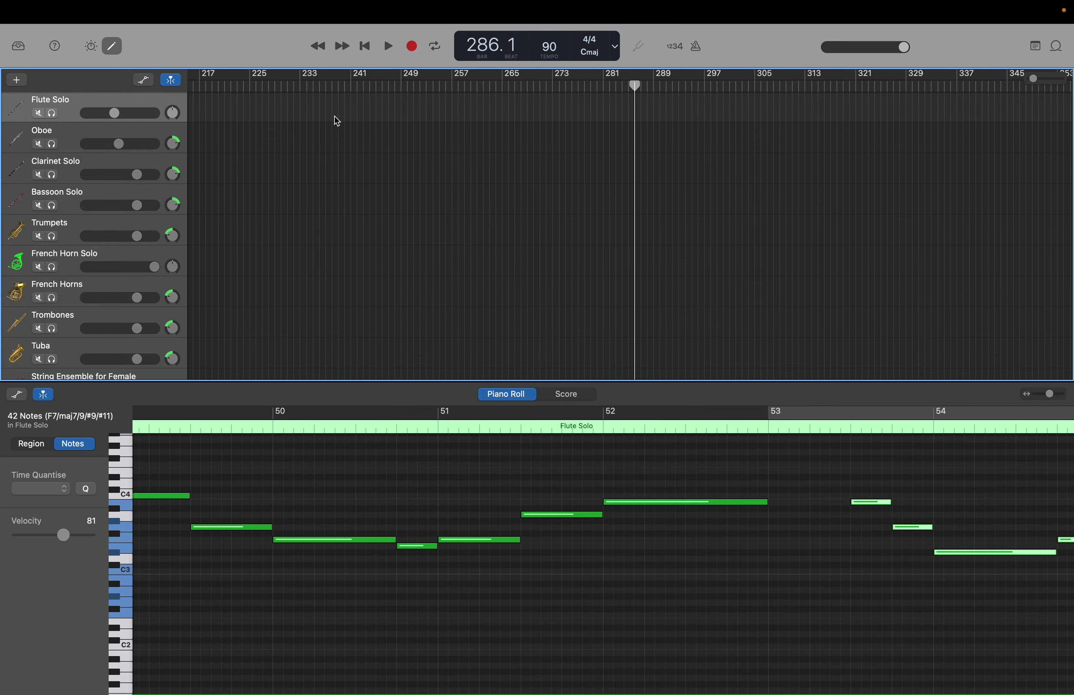
# Step: Try to shift the Flute Solo region's start within the note editor, and undo the move
pyautogui.hscroll(-10, 395, 479)
pyautogui.hscroll(-20, 394, 479)
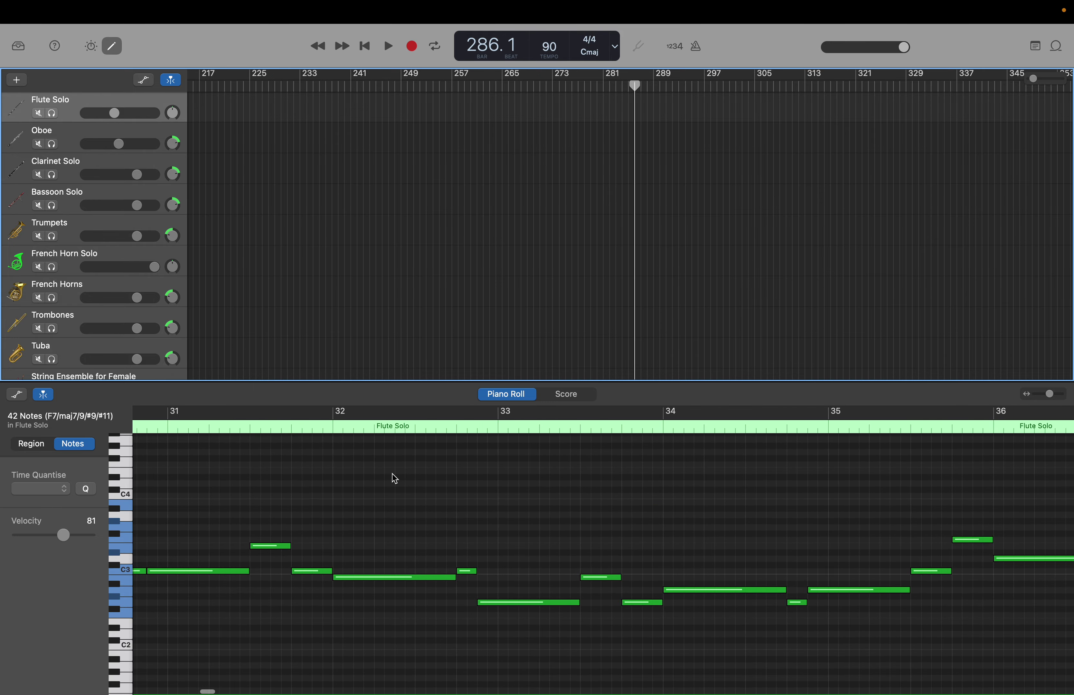
pyautogui.hscroll(-15, 395, 478)
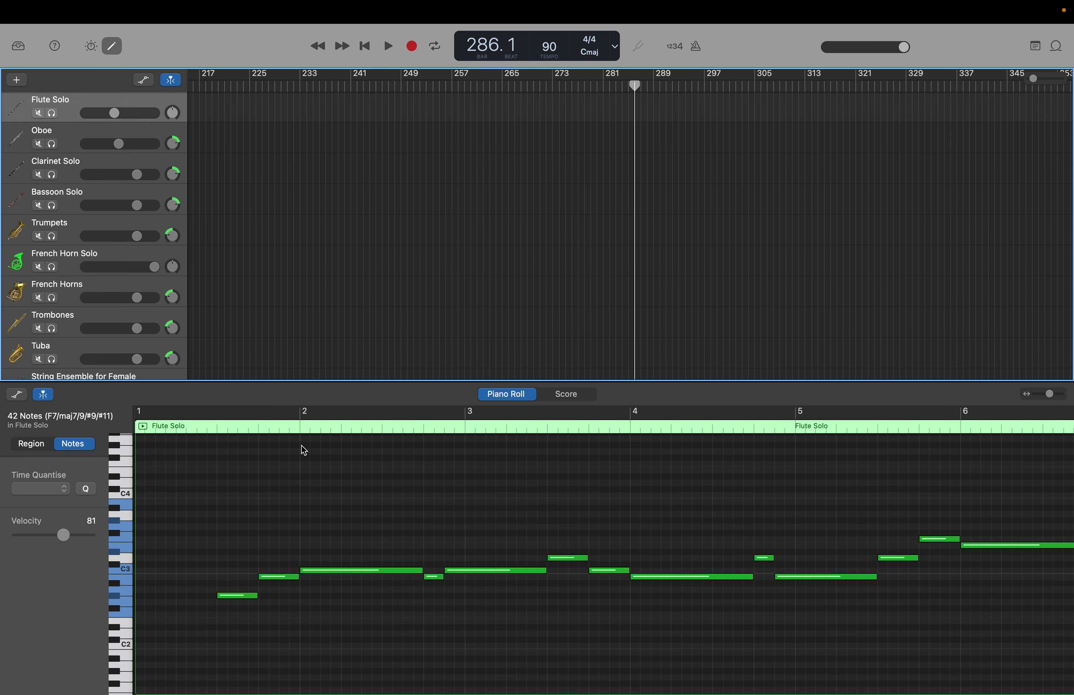
pyautogui.hscroll(-2, 339, 457)
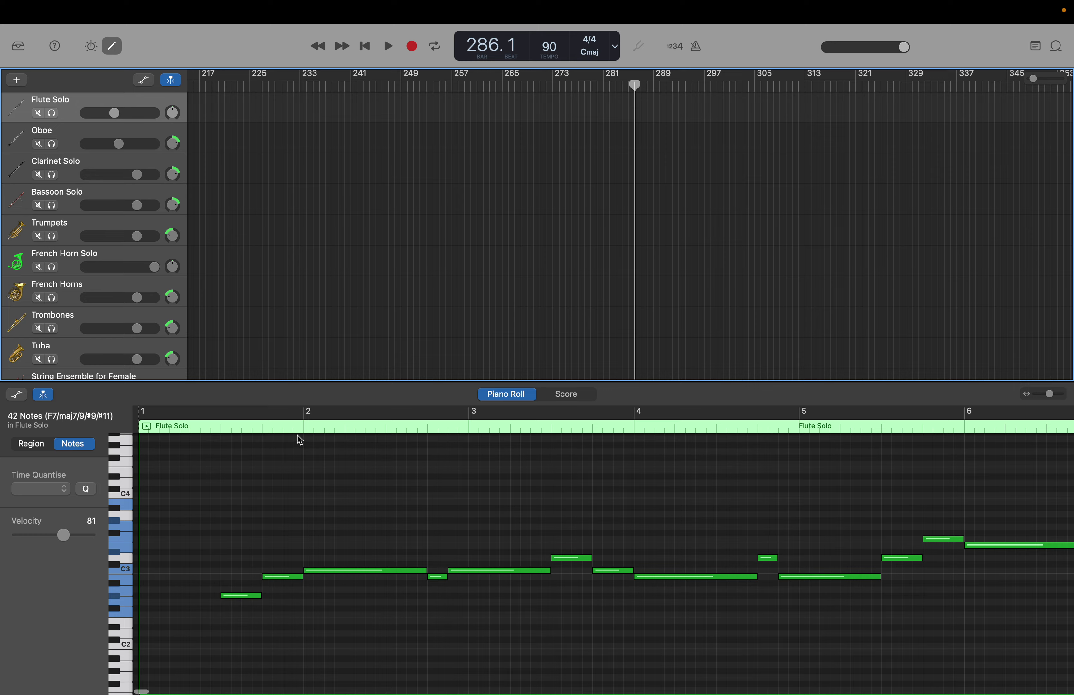
pyautogui.moveTo(283, 427); pyautogui.dragTo(299, 432)
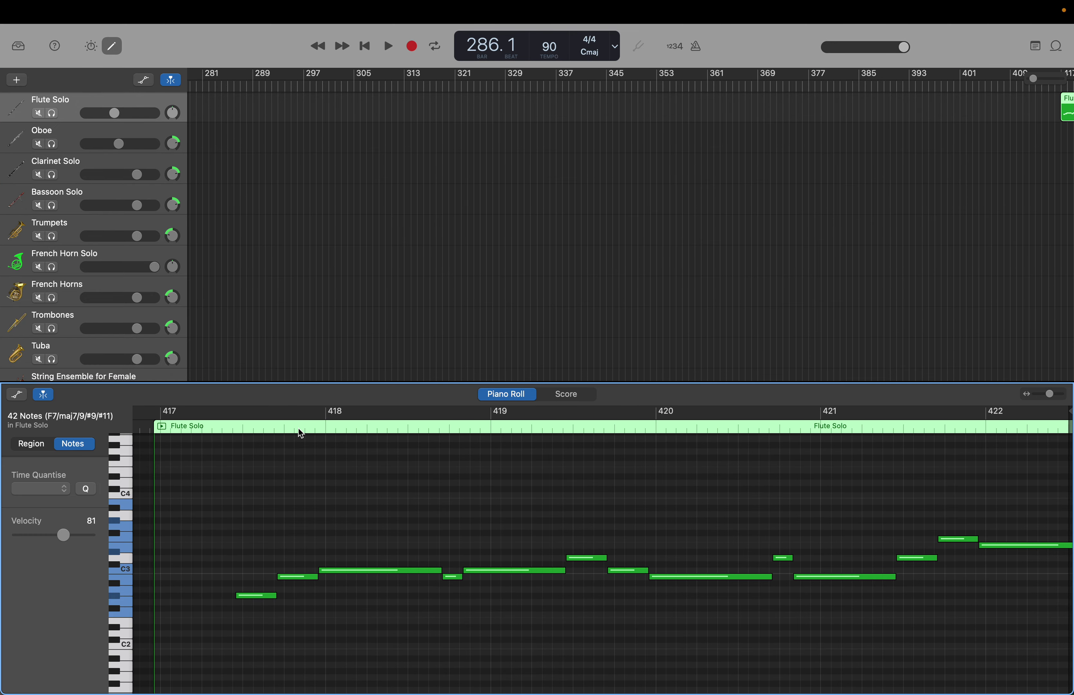
pyautogui.press('super+z')
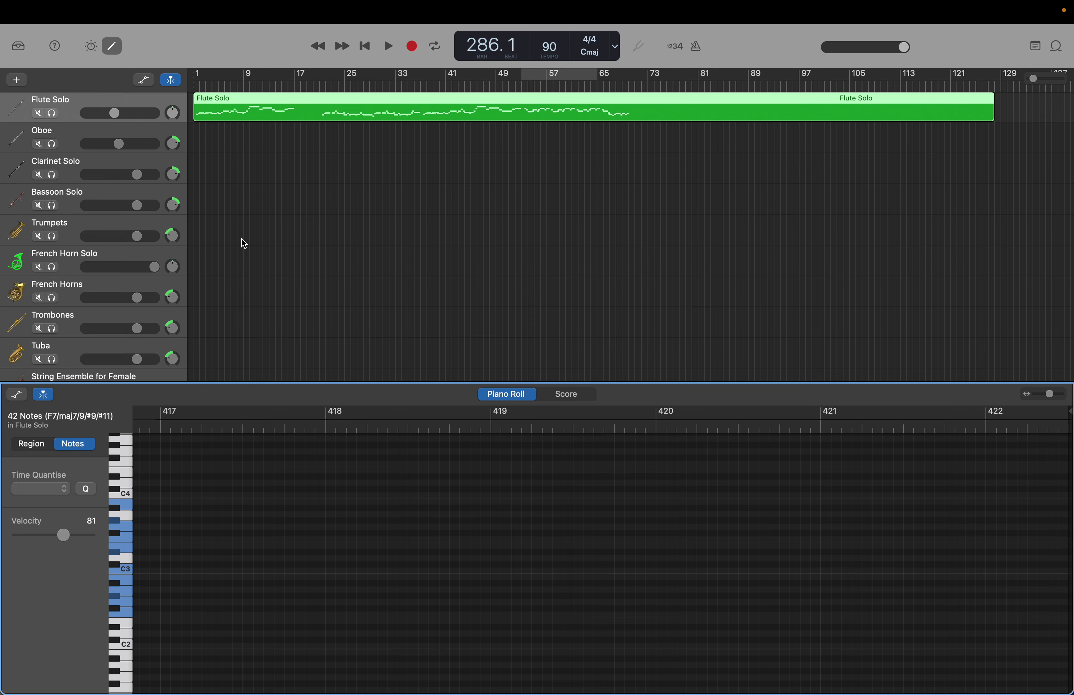
# Step: Retry shifting the Flute Solo region from bar 1 in the note editor, and undo that move too
pyautogui.hscroll(-10, 252, 501)
pyautogui.hscroll(-14, 253, 501)
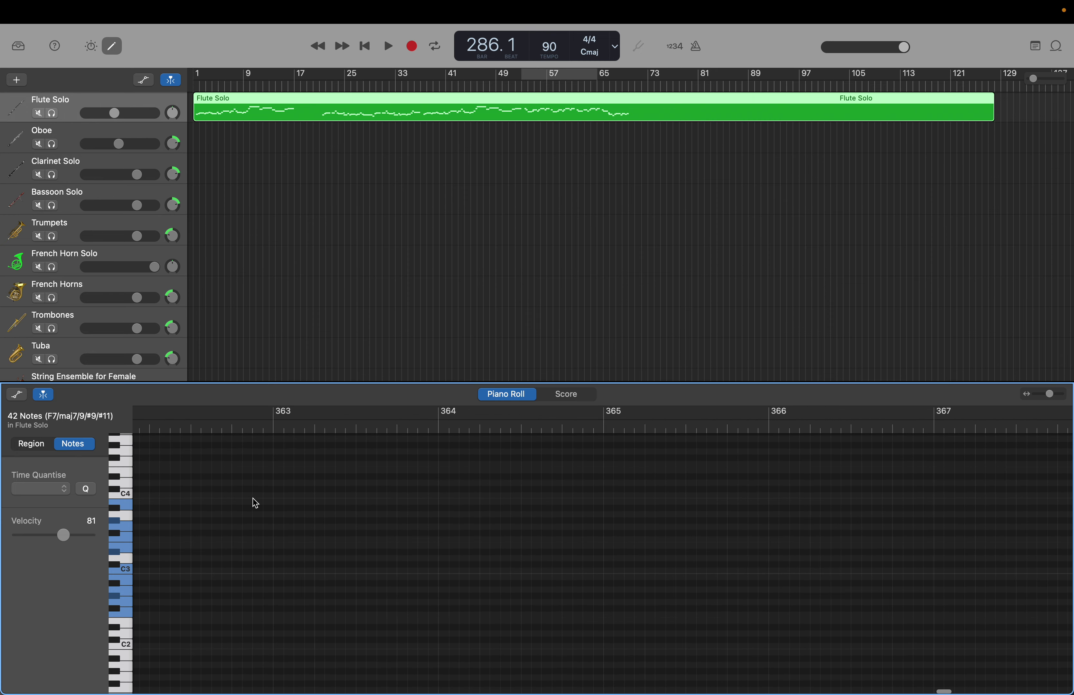
pyautogui.hscroll(-3, 213, 161)
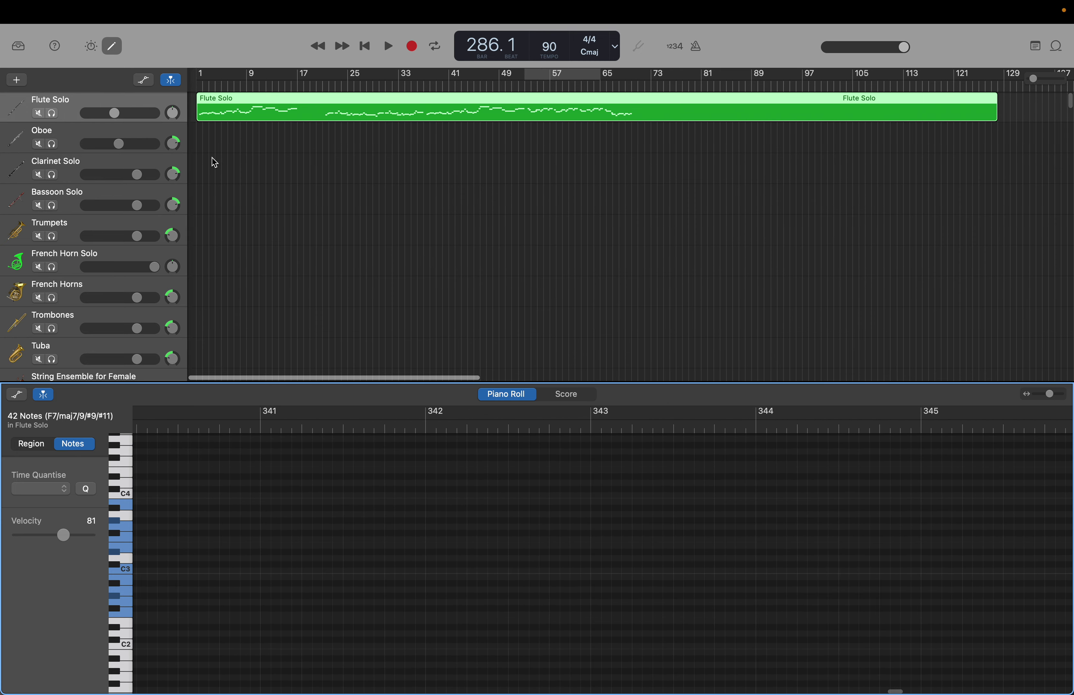
pyautogui.hscroll(-20, 351, 599)
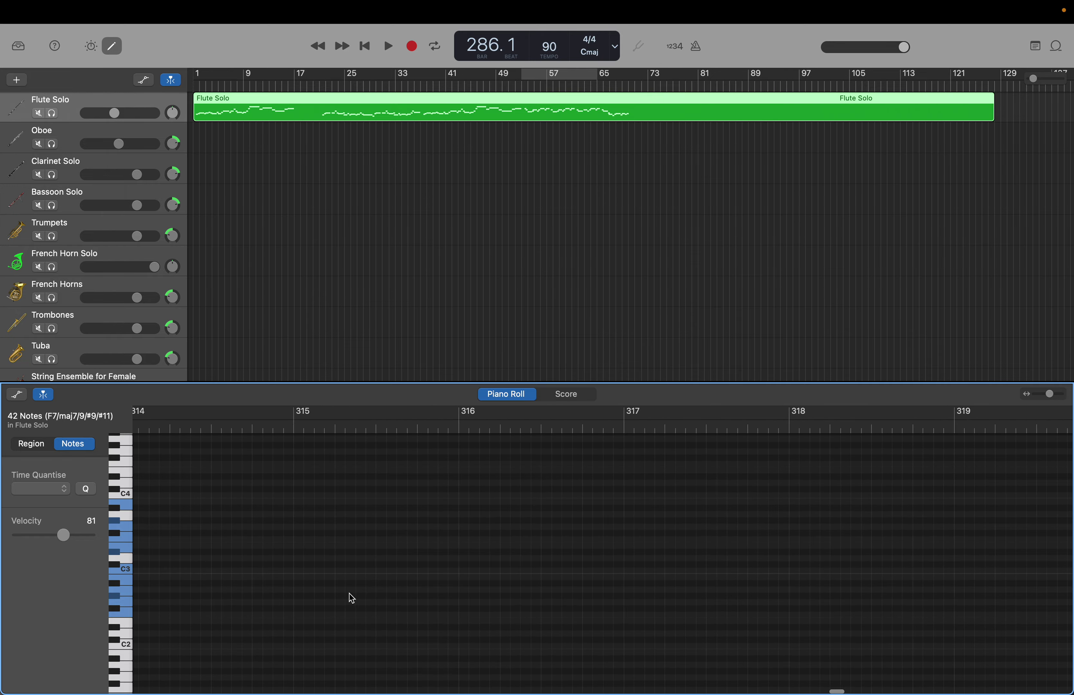
pyautogui.hscroll(-20, 588, 603)
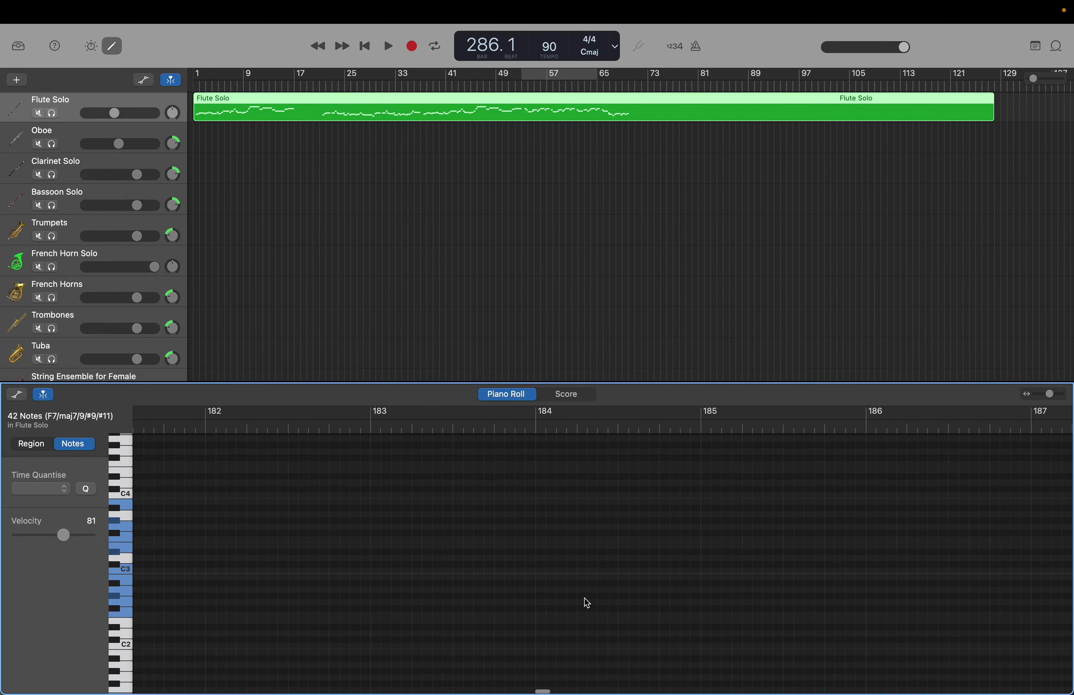
pyautogui.hscroll(-20, 587, 603)
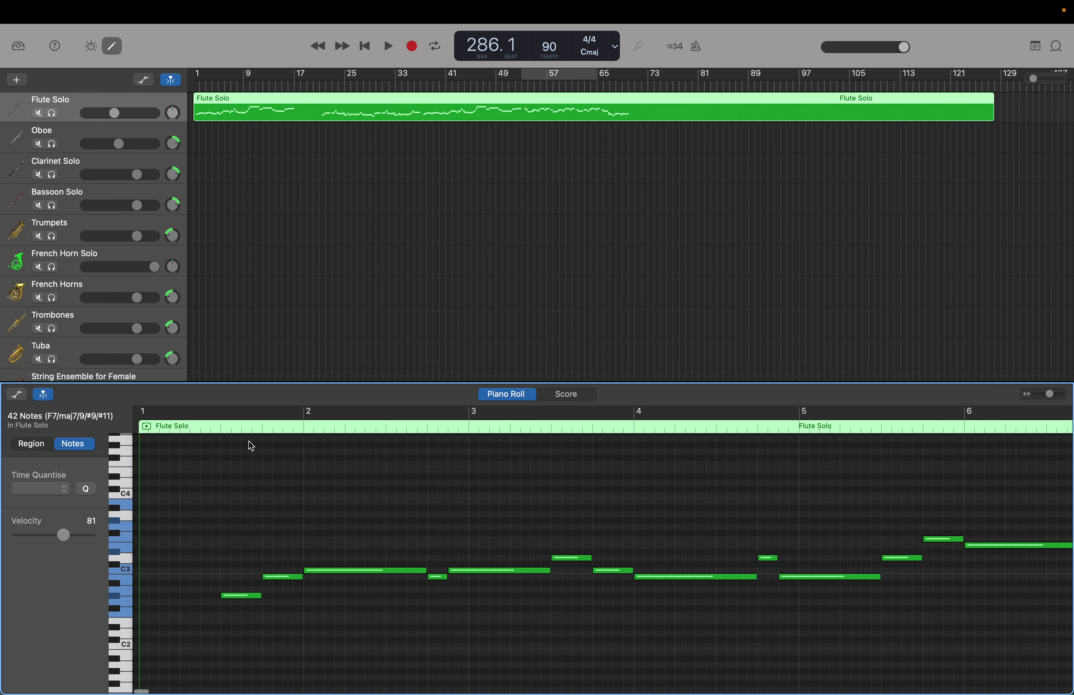
pyautogui.hscroll(15, 225, 434)
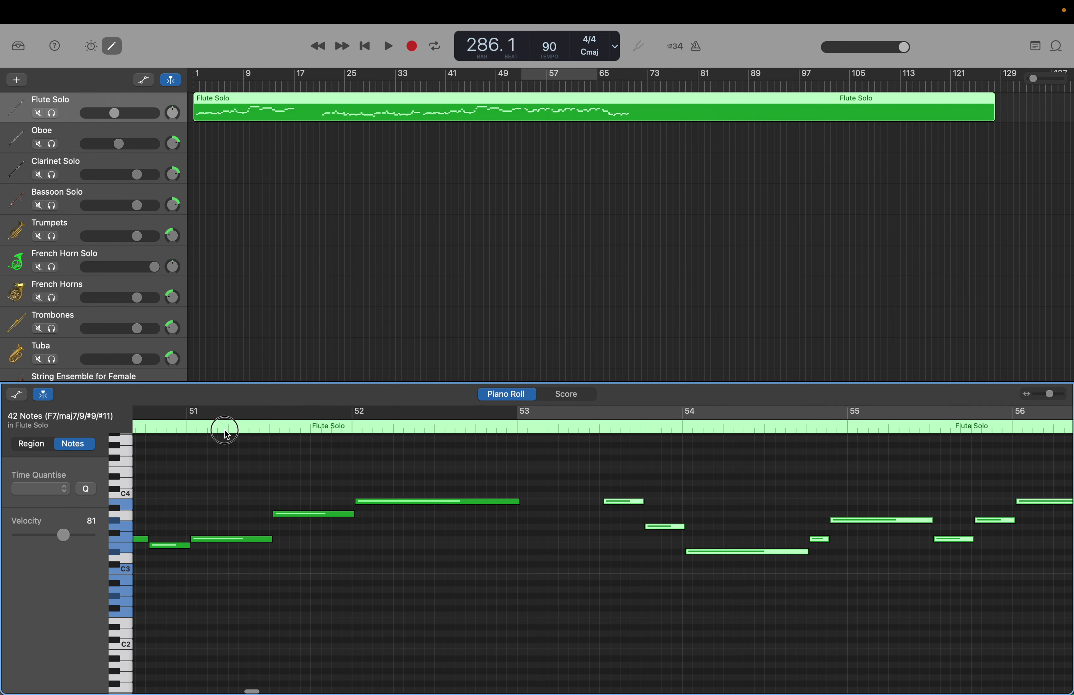
pyautogui.hscroll(20, 224, 434)
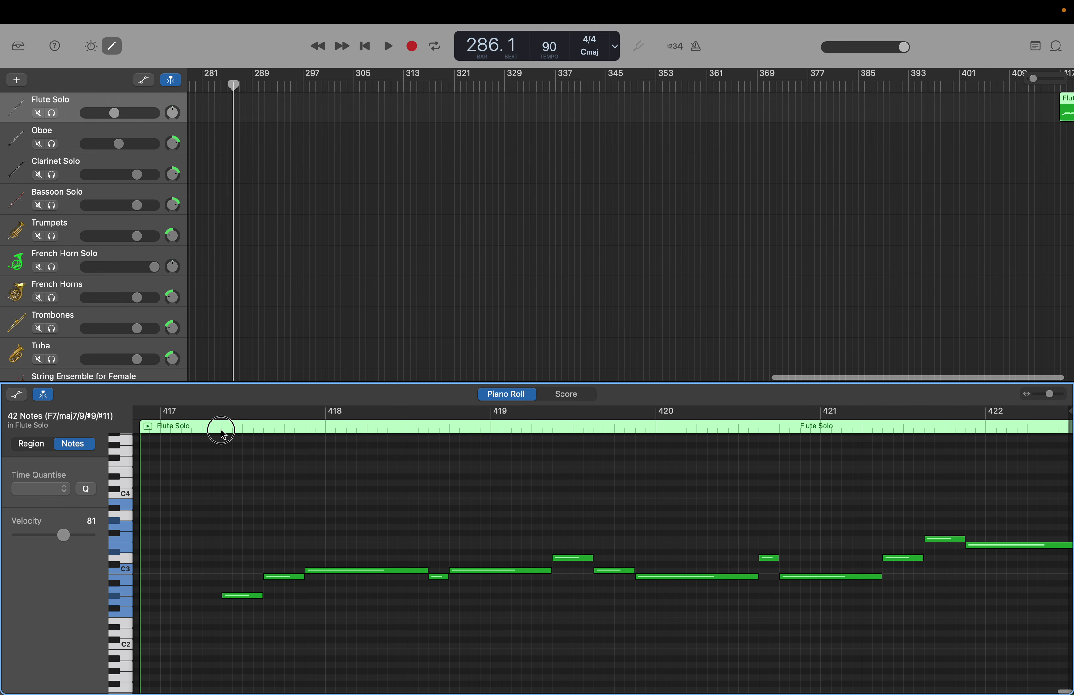
pyautogui.hscroll(5, 223, 434)
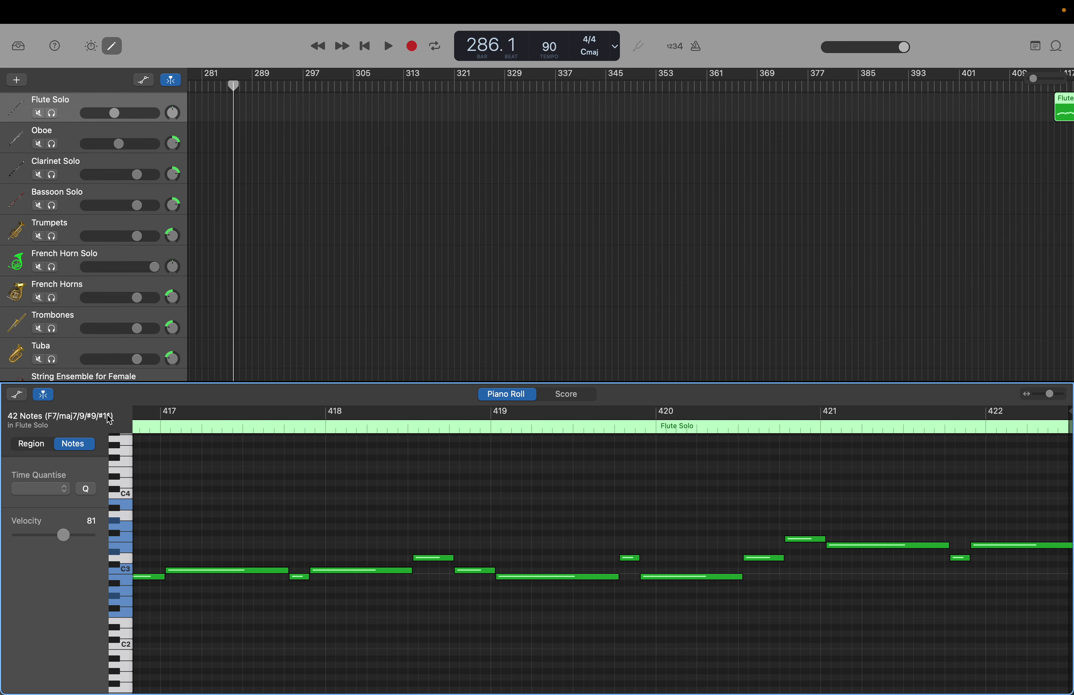
pyautogui.press('super+z')
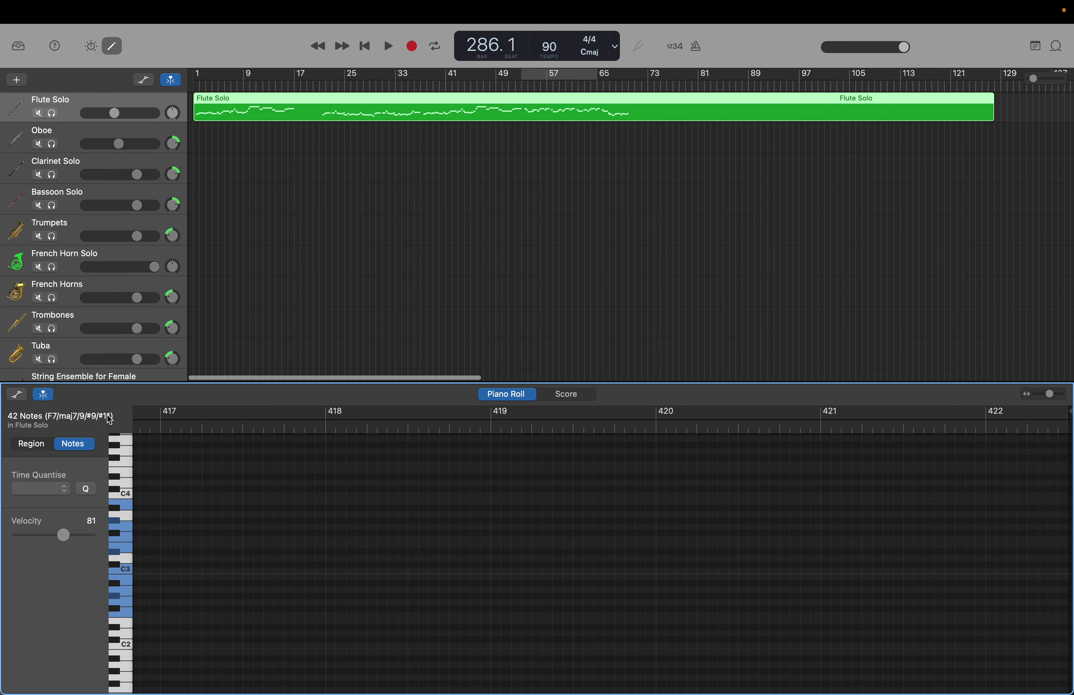
# Step: Move the Flute Solo region in the arrangement to start at bar 2, in line with the Male Vocal region
pyautogui.click(207, 102)
pyautogui.moveTo(209, 103); pyautogui.dragTo(211, 103)
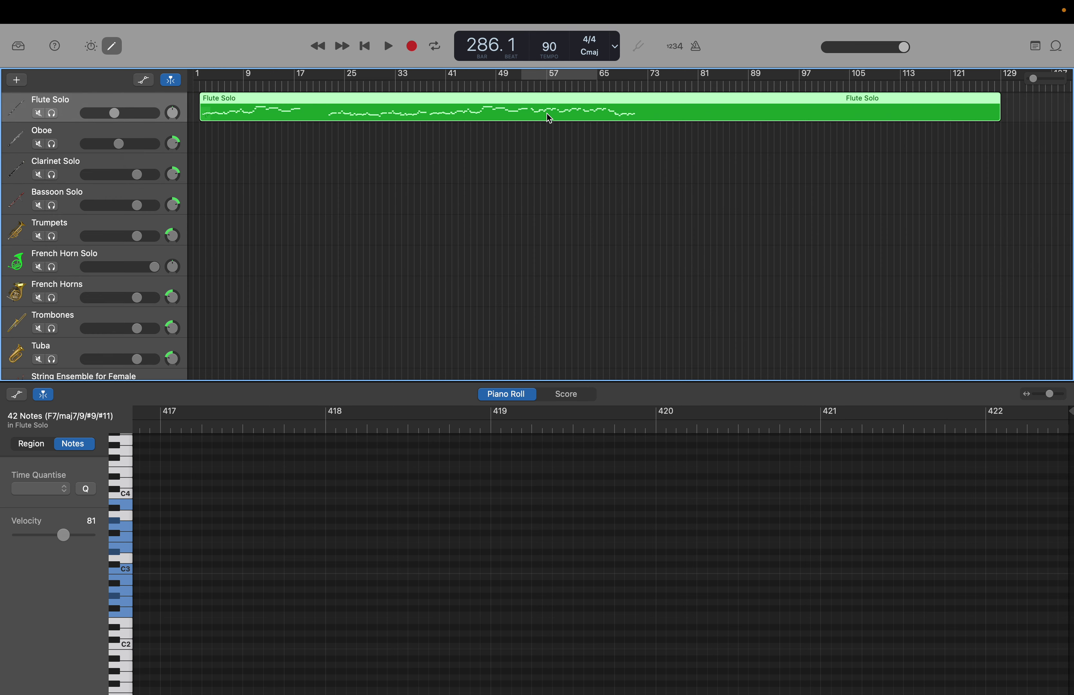
pyautogui.click(538, 280)
pyautogui.scroll(-10, 538, 280)
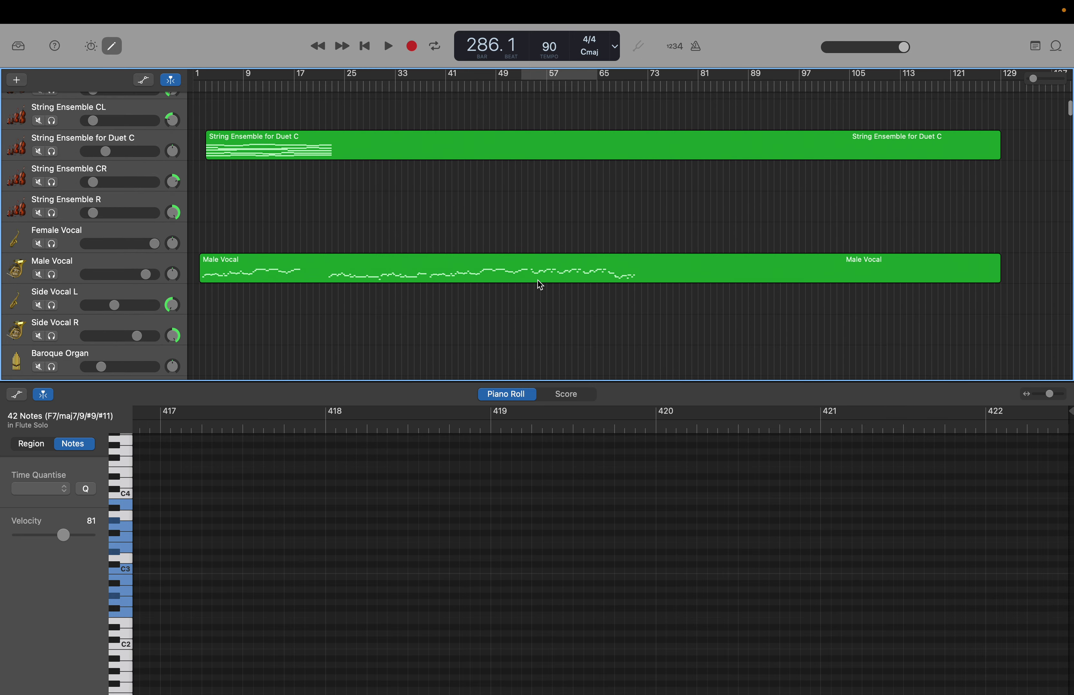
pyautogui.scroll(-3, 538, 281)
# Step: Set the playhead to bar 55
pyautogui.doubleClick(485, 50)
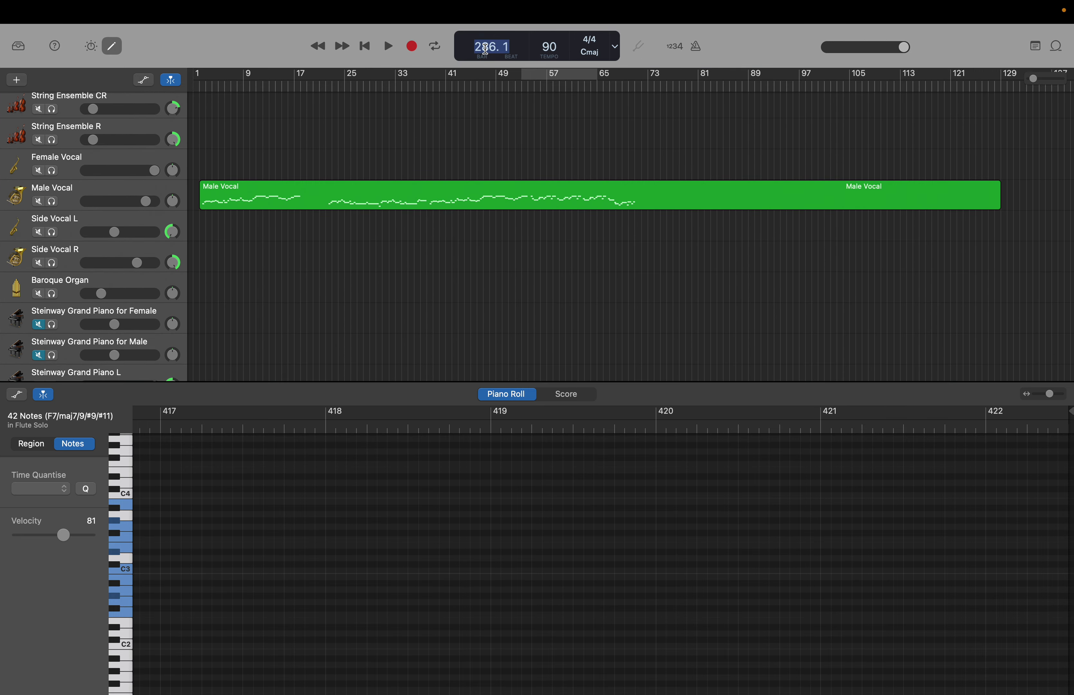
pyautogui.write('55')
pyautogui.press('Return')
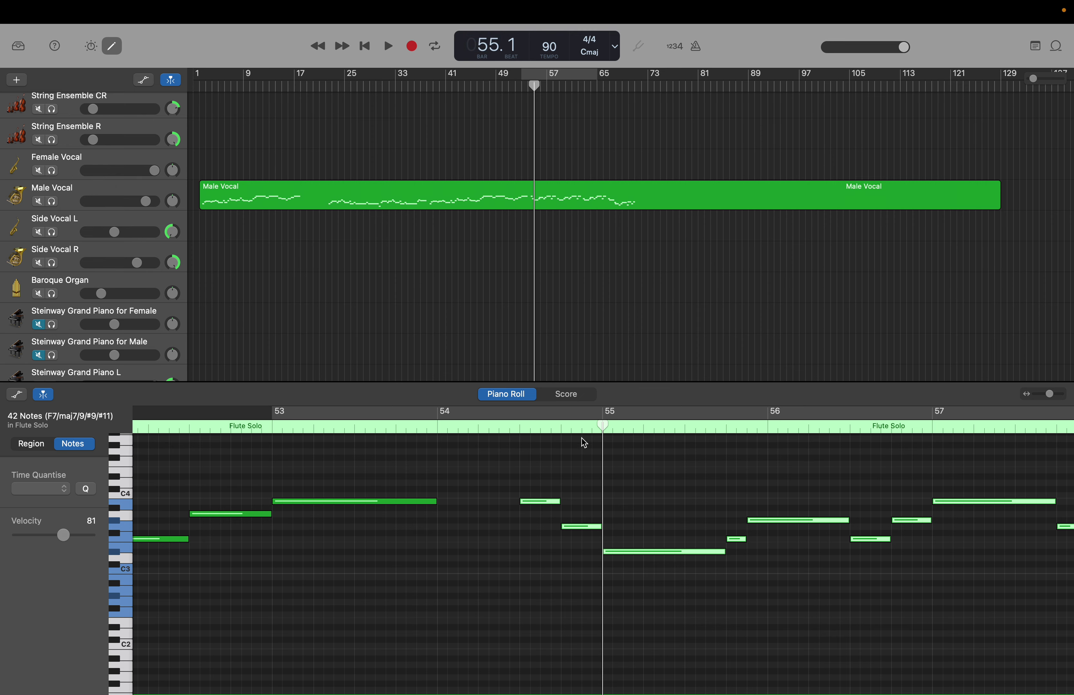
# Step: Examine the Male Vocal and Steinway Grand Piano for Duet C notes around bar 55 in the note editor
pyautogui.scroll(10, 519, 230)
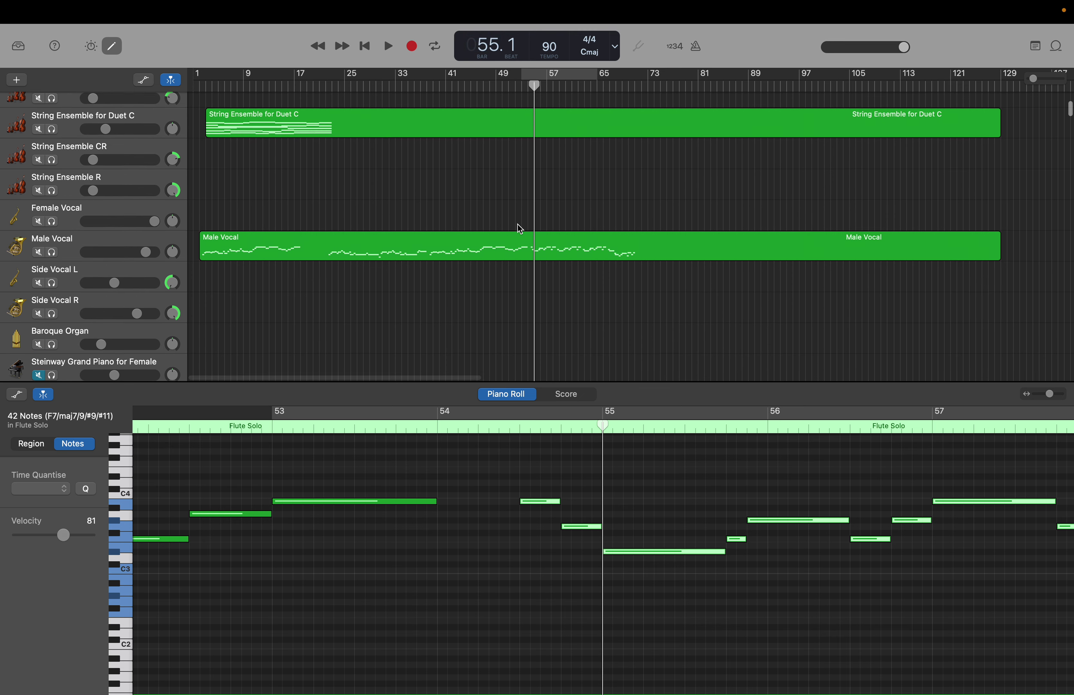
pyautogui.scroll(-6, 518, 231)
pyautogui.scroll(-3, 517, 224)
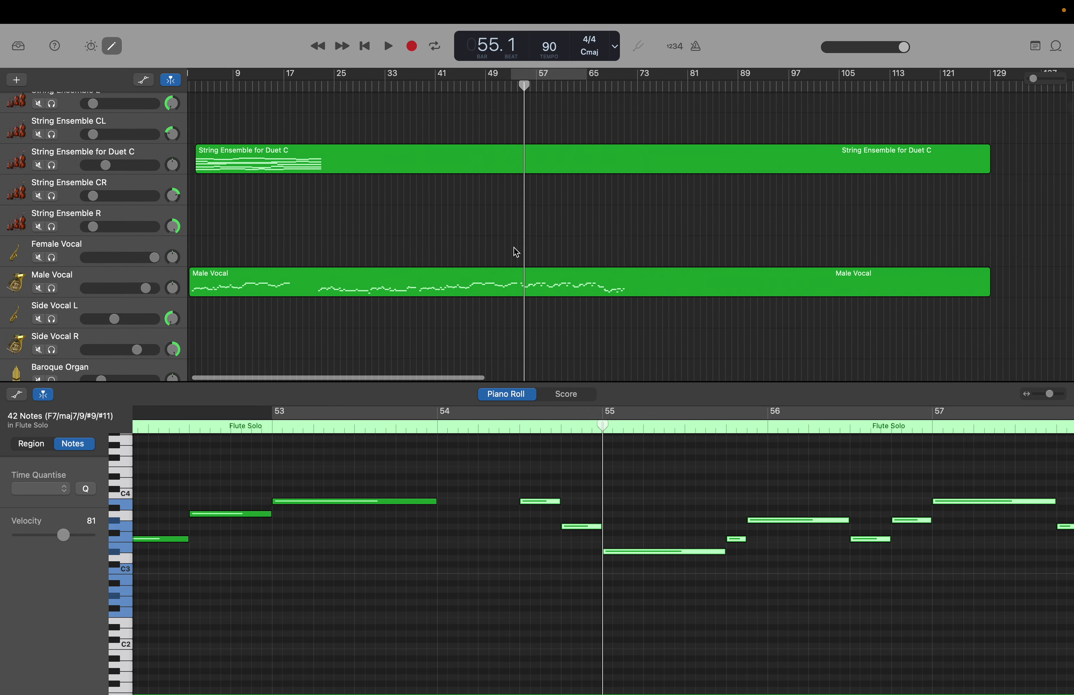
pyautogui.click(519, 295)
pyautogui.scroll(-10, 519, 298)
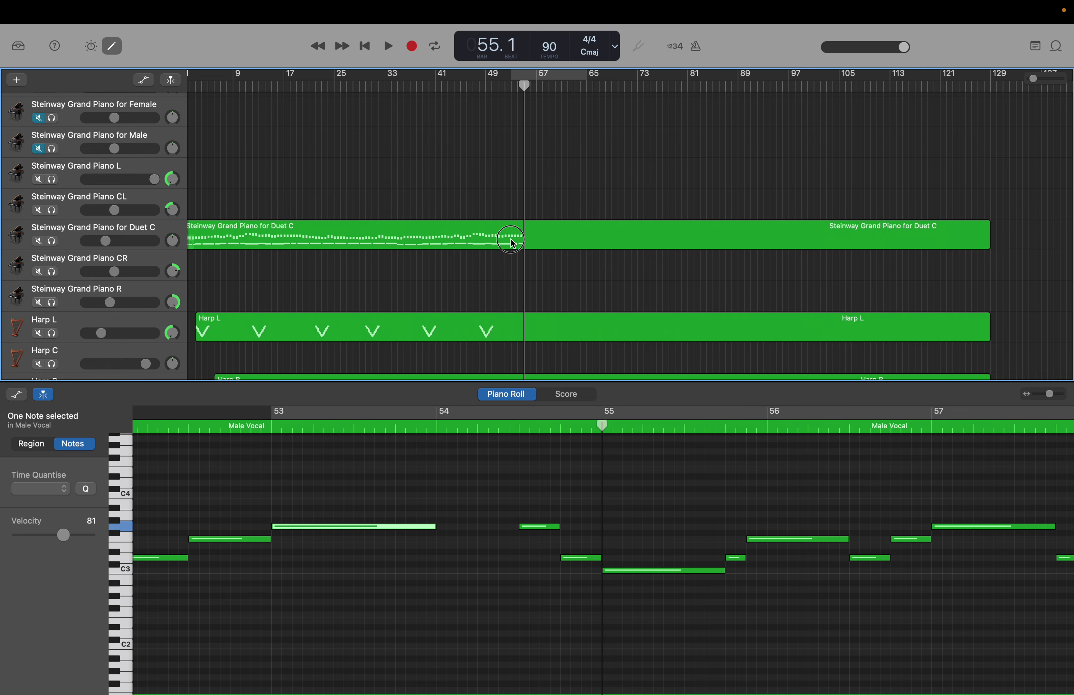
pyautogui.click(511, 240)
pyautogui.scroll(5, 568, 507)
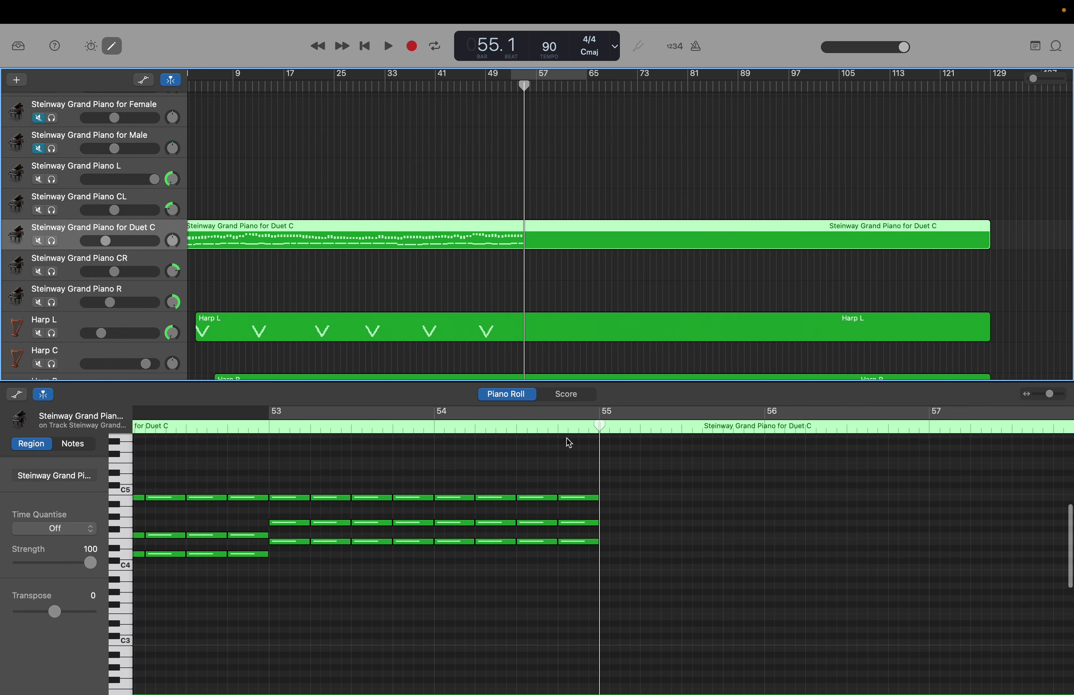
pyautogui.scroll(10, 492, 214)
pyautogui.scroll(8, 492, 214)
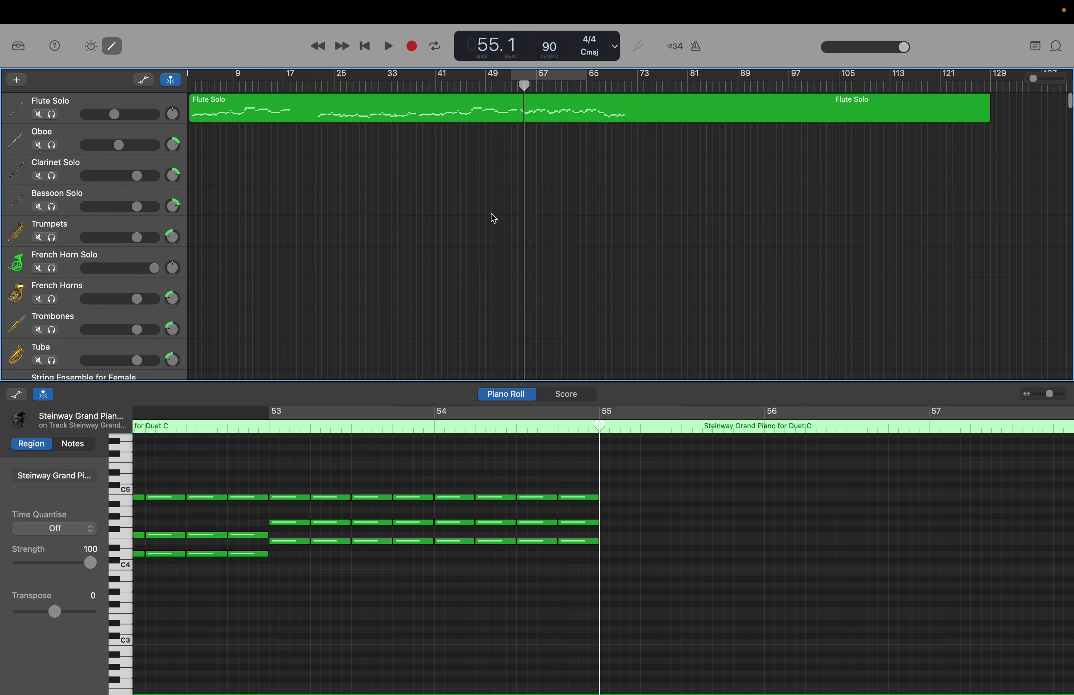
# Step: Set the playhead to bar 54 beat 3 and copy the Flute Solo notes from there to the end of the melody
pyautogui.moveTo(599, 426); pyautogui.dragTo(518, 427)
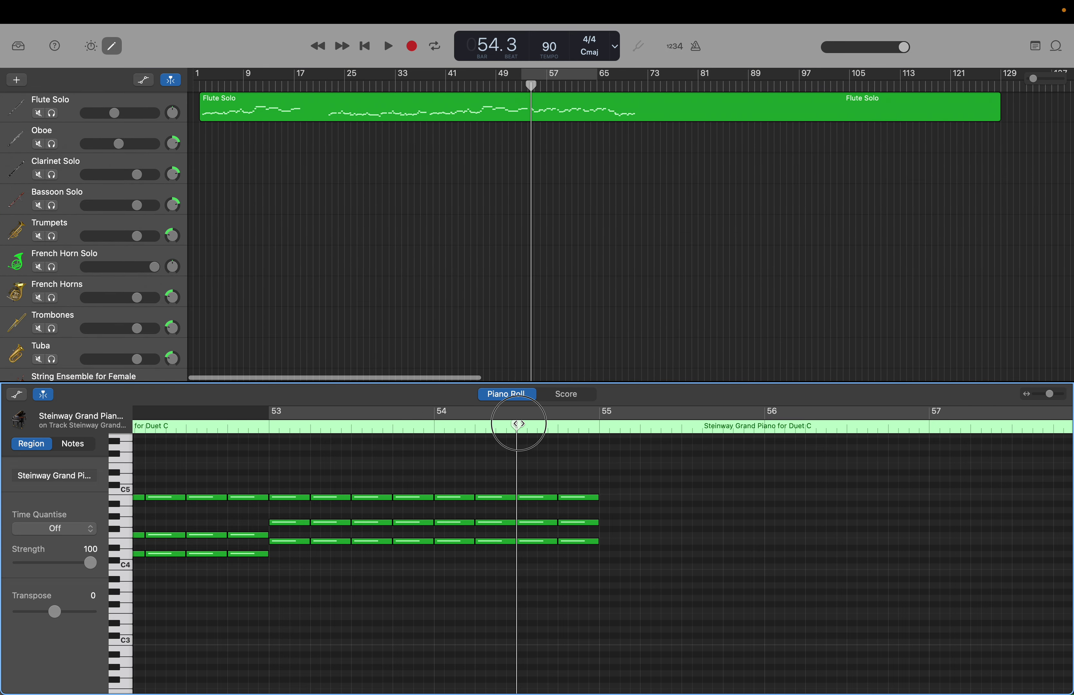
pyautogui.scroll(3, 556, 216)
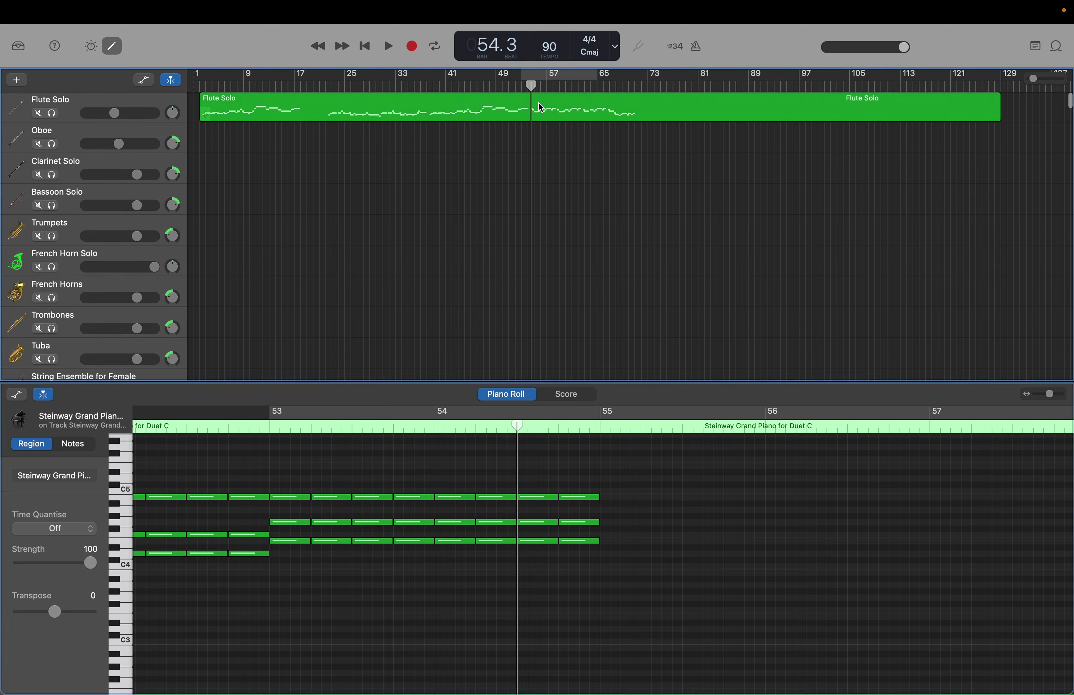
pyautogui.click(539, 102)
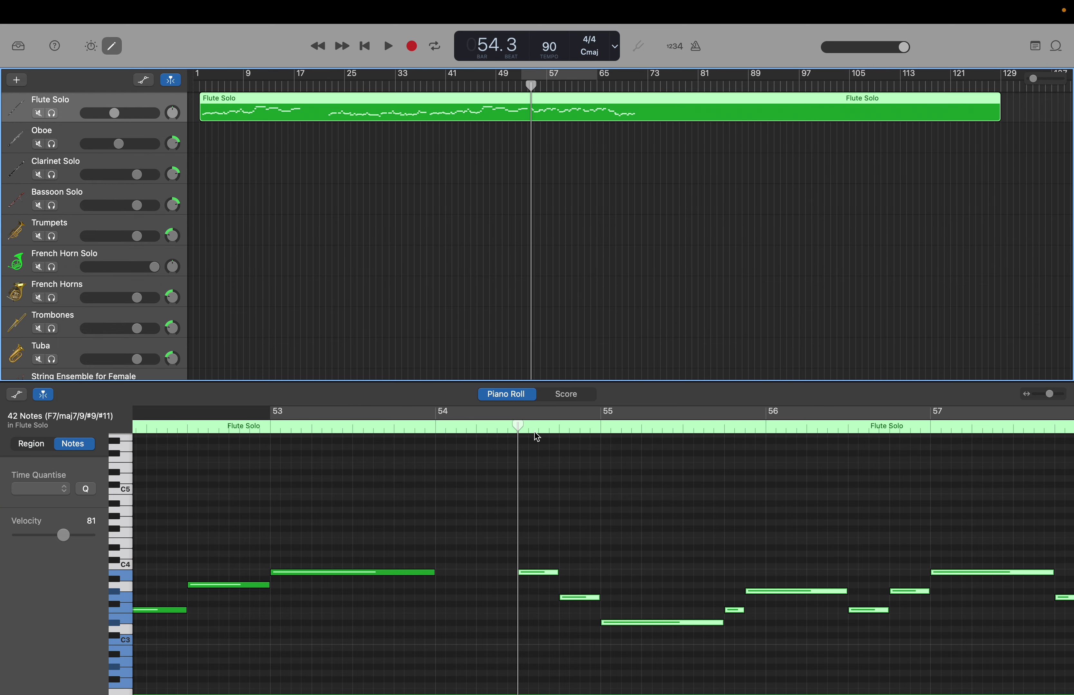
pyautogui.moveTo(533, 448); pyautogui.dragTo(1066, 602)
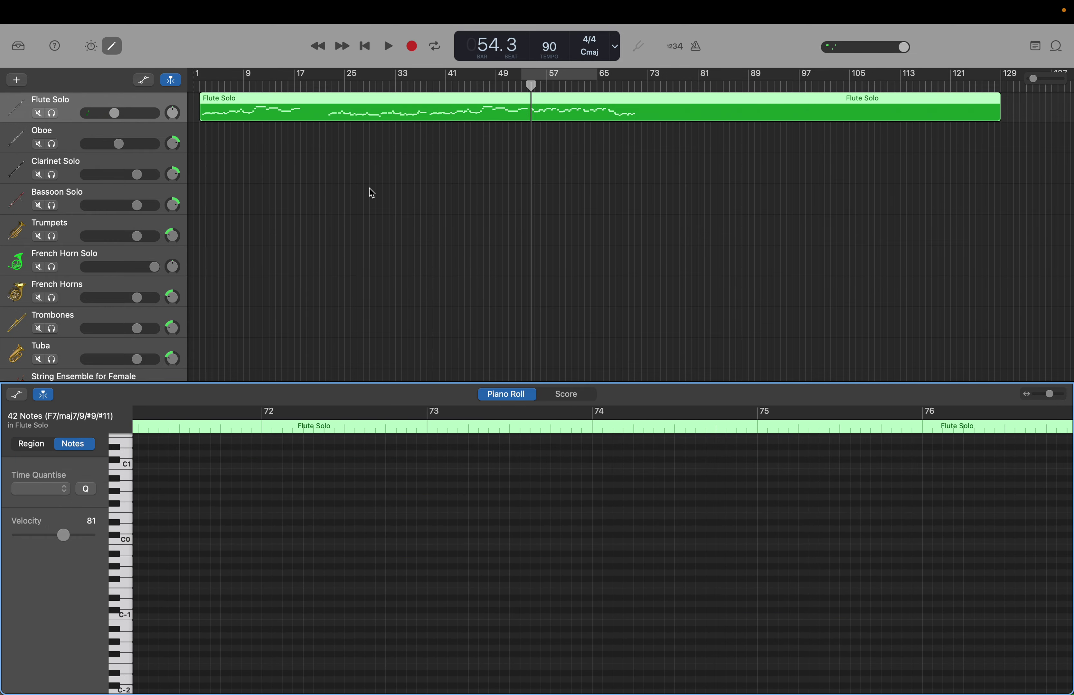
# Step: Try to paste the copied Flute Solo notes onto the Steinway Grand Piano for Duet C track, and undo the paste
pyautogui.scroll(-15, 590, 253)
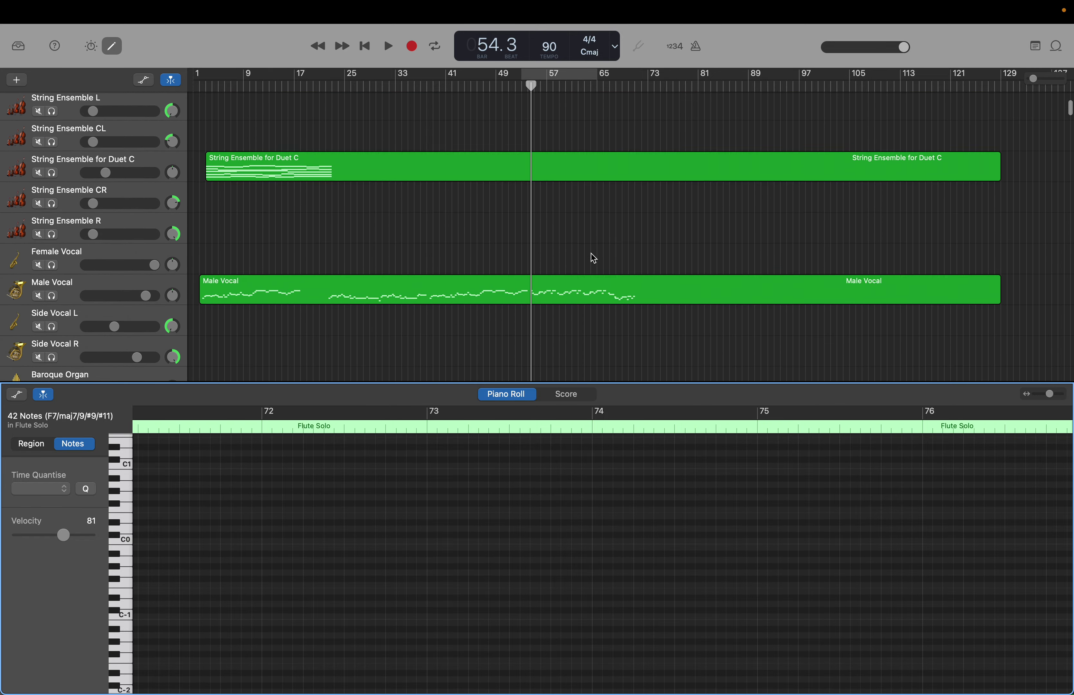
pyautogui.scroll(-7, 593, 258)
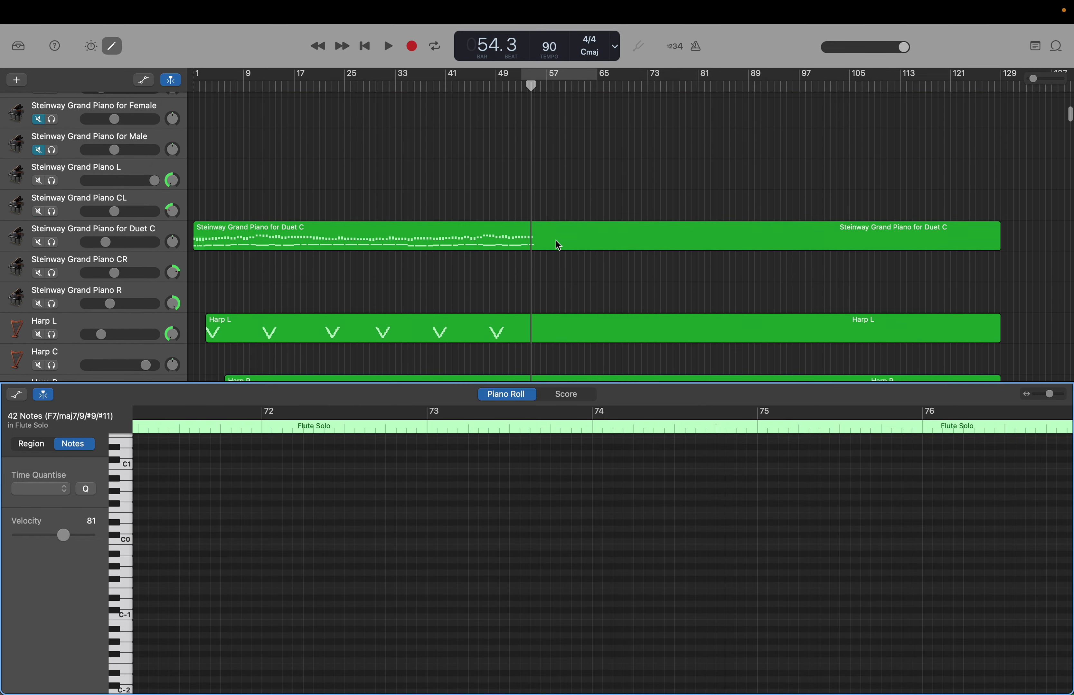
pyautogui.click(554, 242)
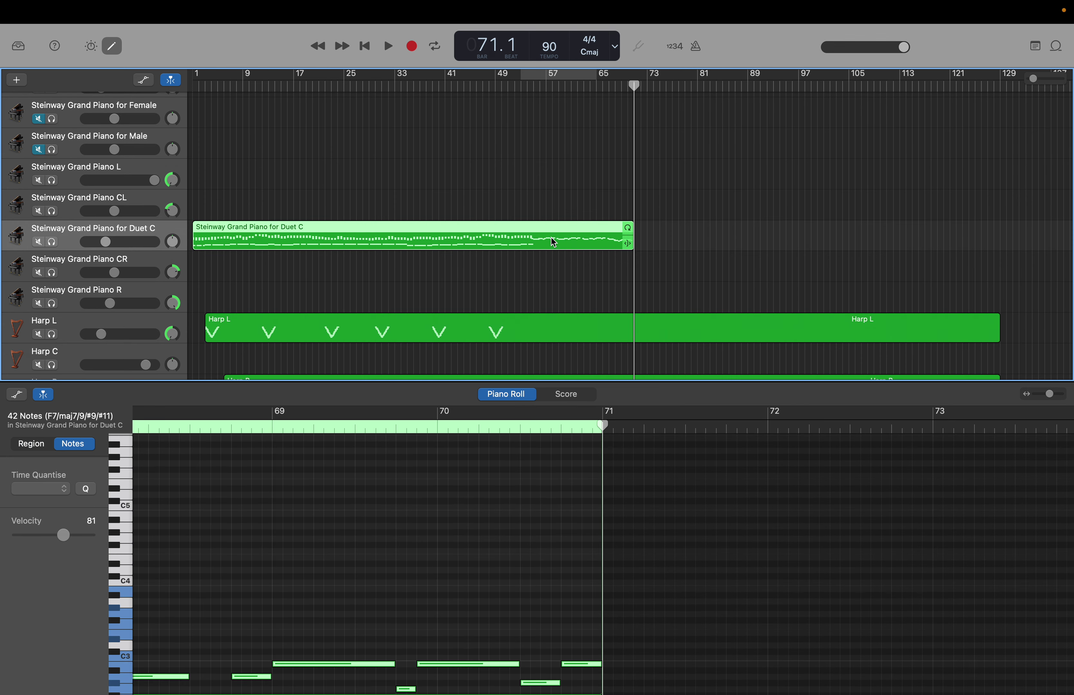
pyautogui.press('super+z')
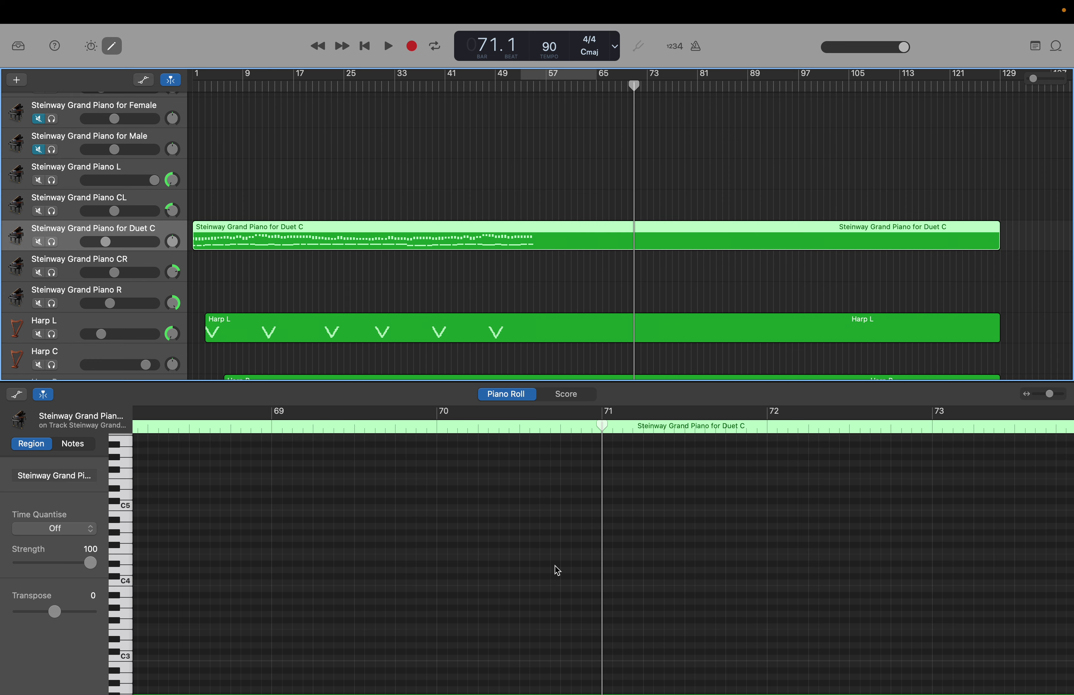
# Step: Paste the copied Flute Solo notes inside the Steinway Grand Piano for Duet C region, starting at bar 54 beat 3
pyautogui.moveTo(632, 84); pyautogui.dragTo(532, 84)
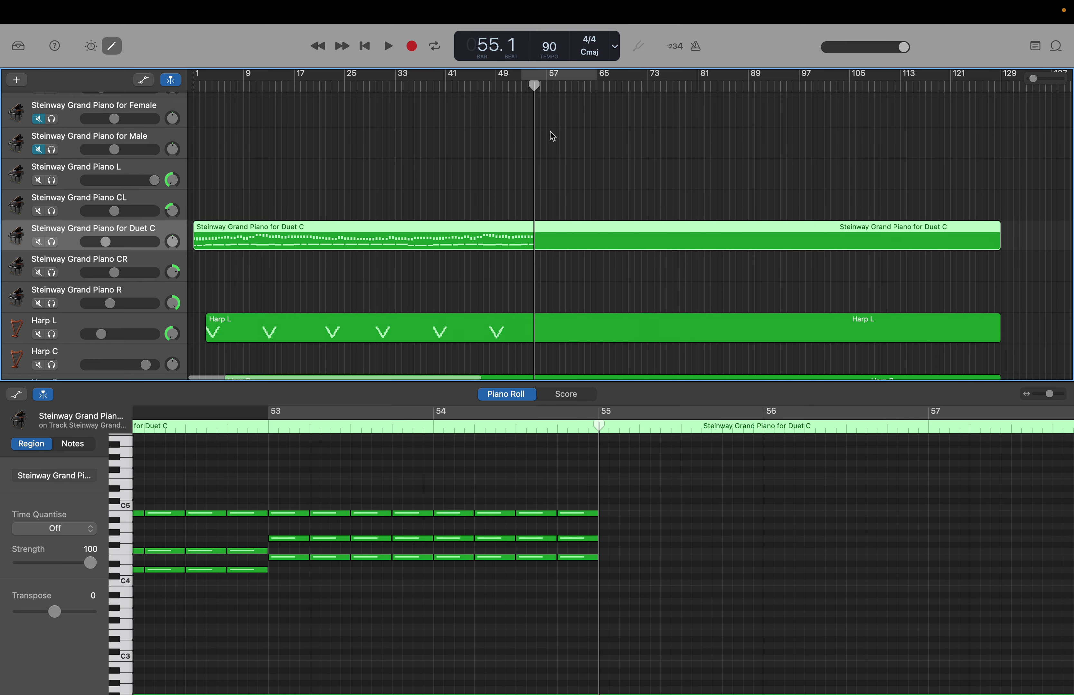
pyautogui.click(596, 424)
pyautogui.moveTo(596, 423); pyautogui.dragTo(516, 424)
pyautogui.click(723, 533)
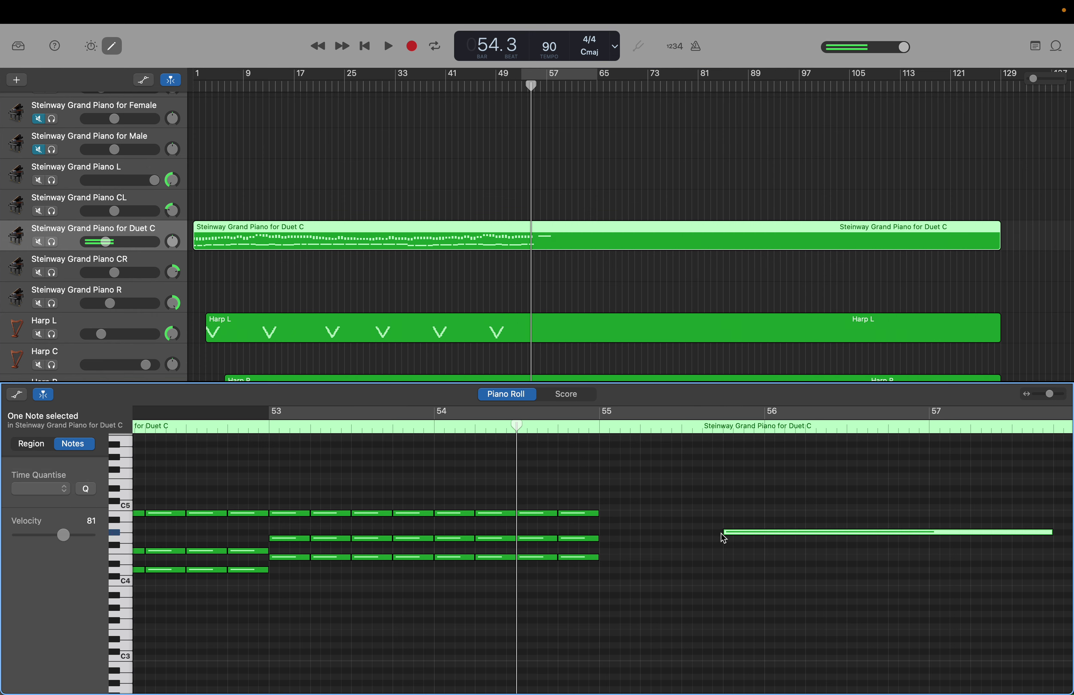
pyautogui.press('Delete')
pyautogui.click(723, 537)
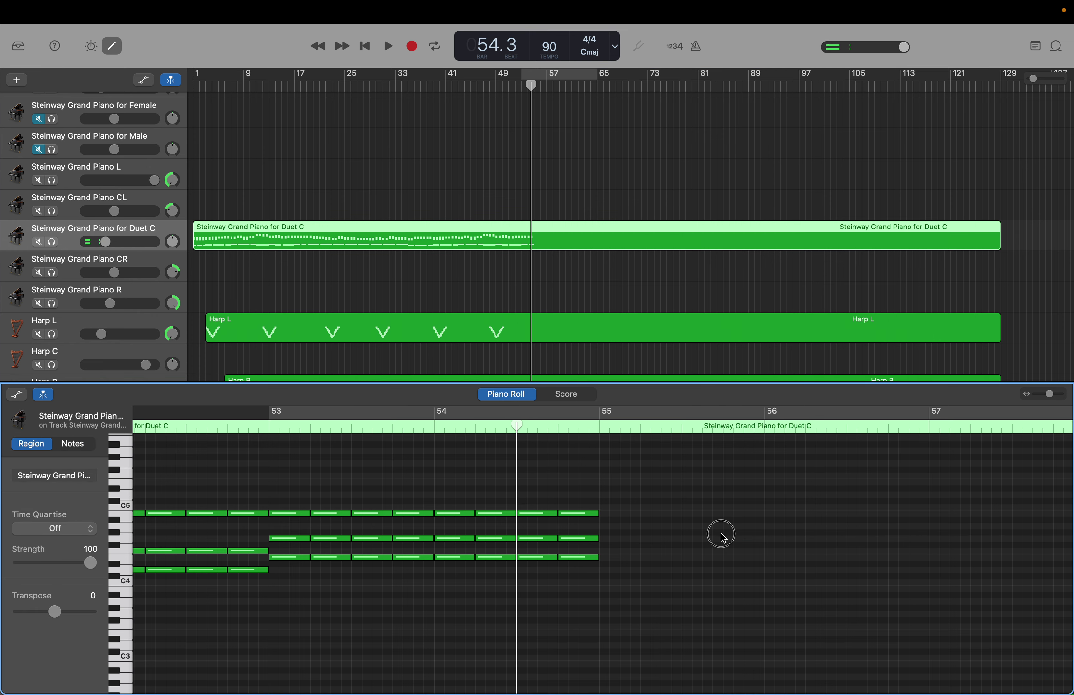
pyautogui.press('super+v')
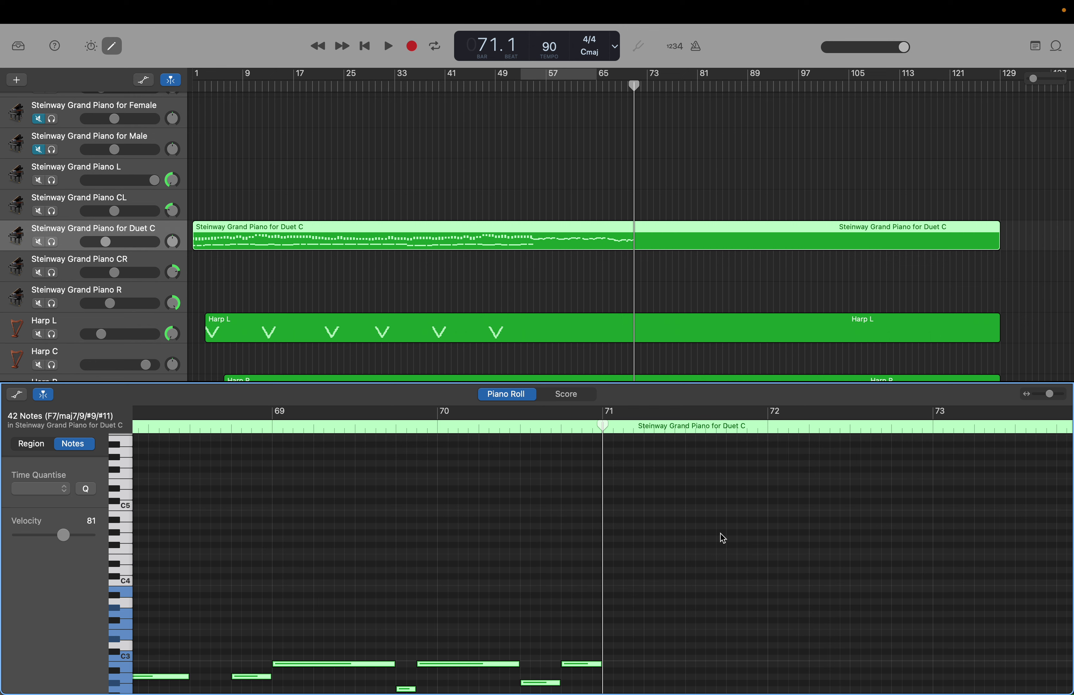
# Step: Examine the low bass notes around bars 52 to 55 of the Steinway Grand Piano for Duet C region and select the C1 note at bar 54
pyautogui.click(569, 249)
pyautogui.hscroll(-10, 431, 510)
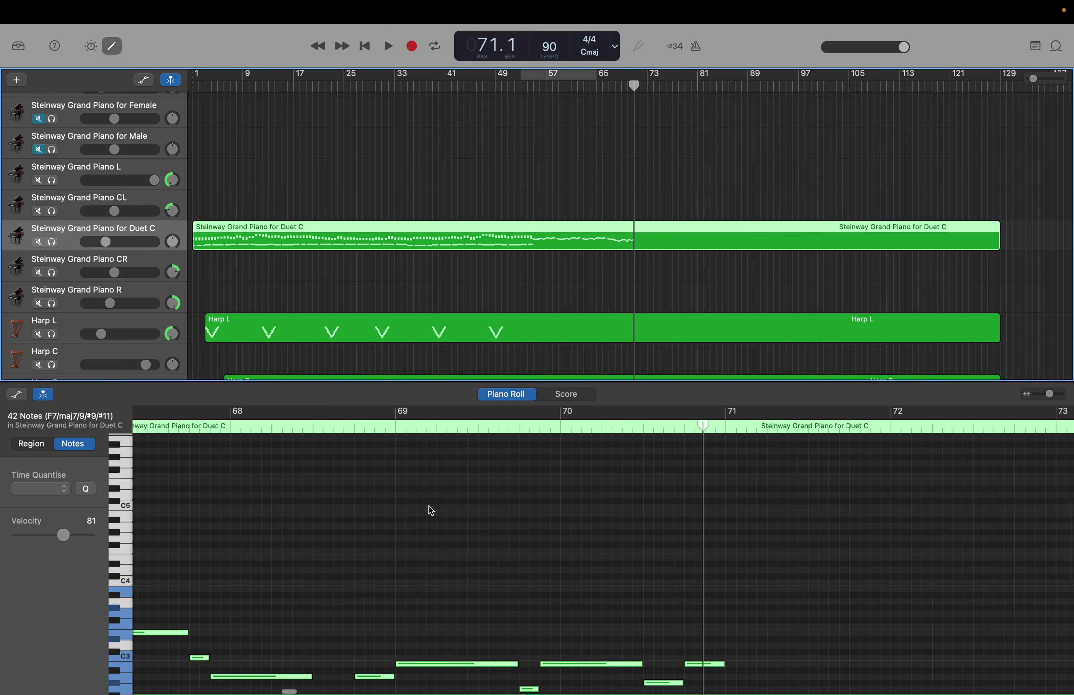
pyautogui.hscroll(-10, 429, 506)
pyautogui.scroll(-5, 428, 505)
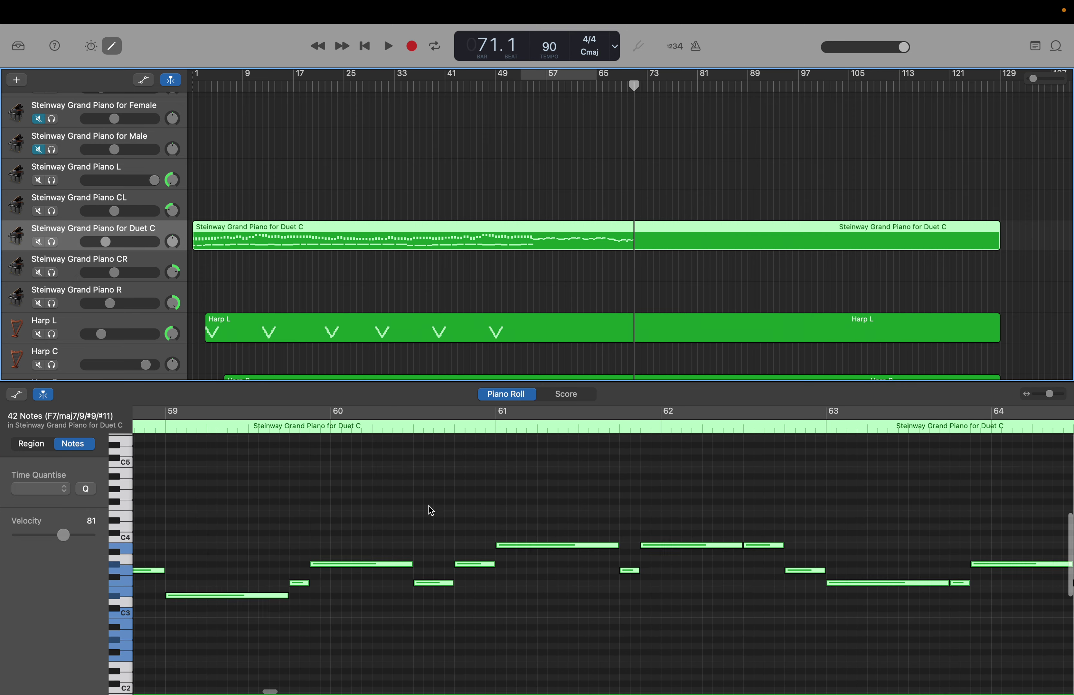
pyautogui.scroll(-3, 431, 510)
pyautogui.hscroll(4, 432, 510)
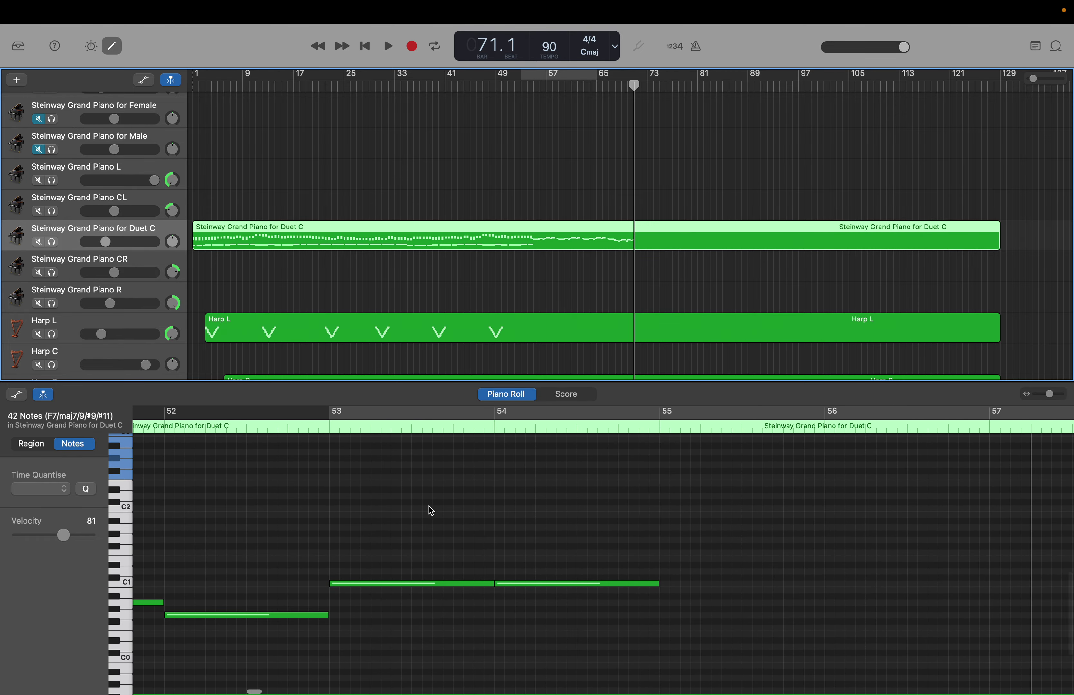
pyautogui.scroll(8, 431, 510)
pyautogui.scroll(-3, 430, 509)
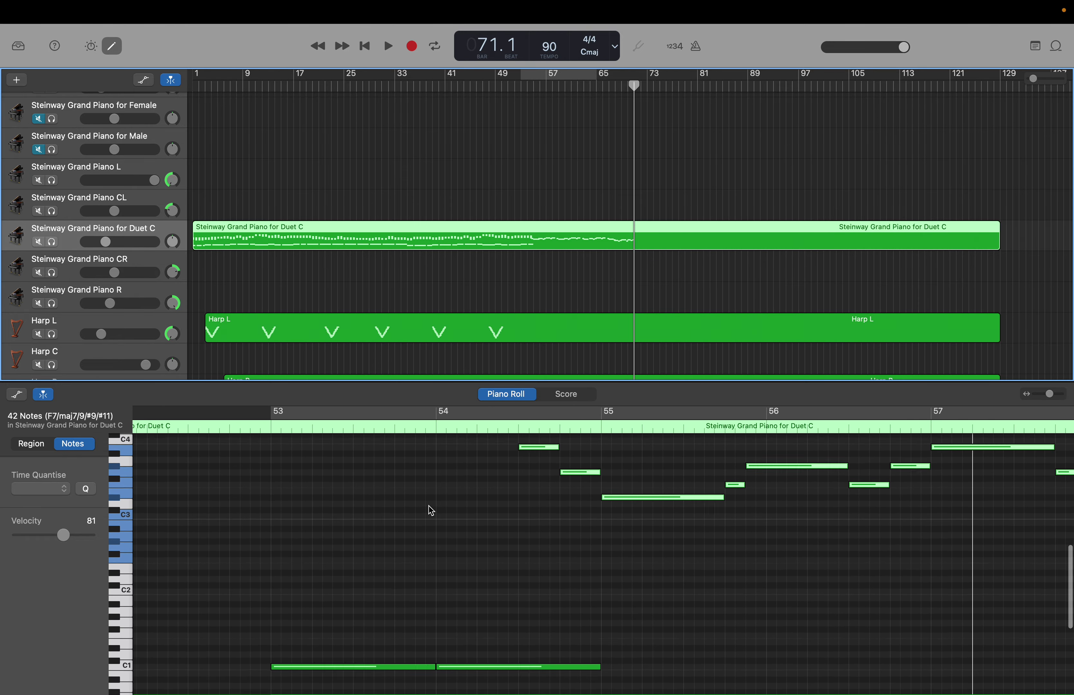
pyautogui.hscroll(2, 430, 509)
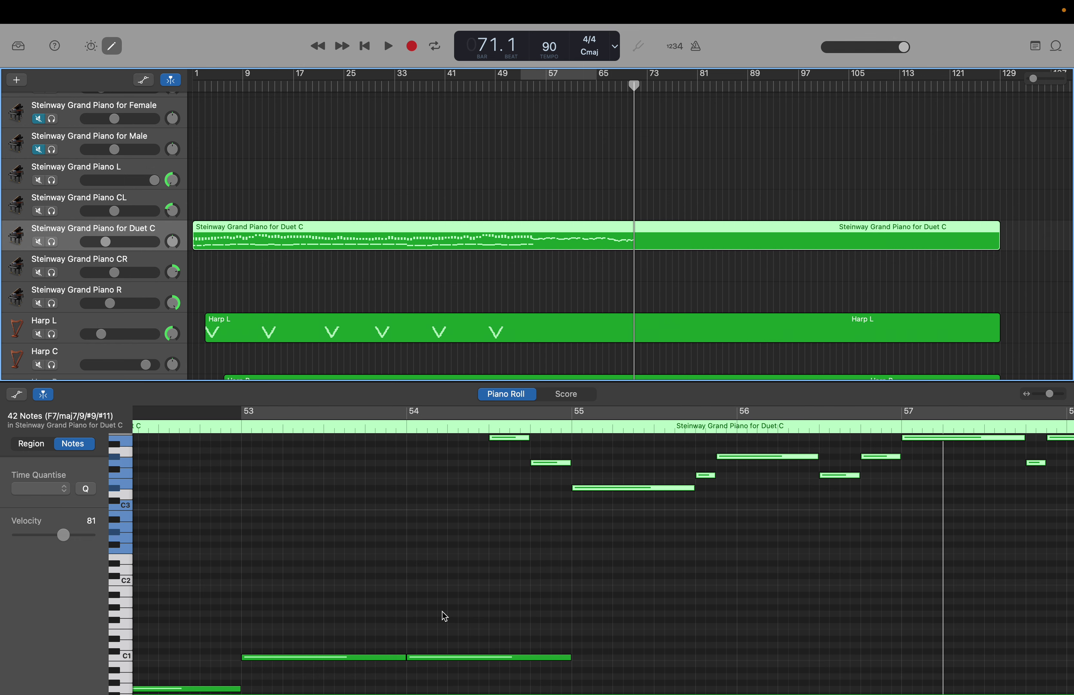
pyautogui.scroll(-3, 442, 611)
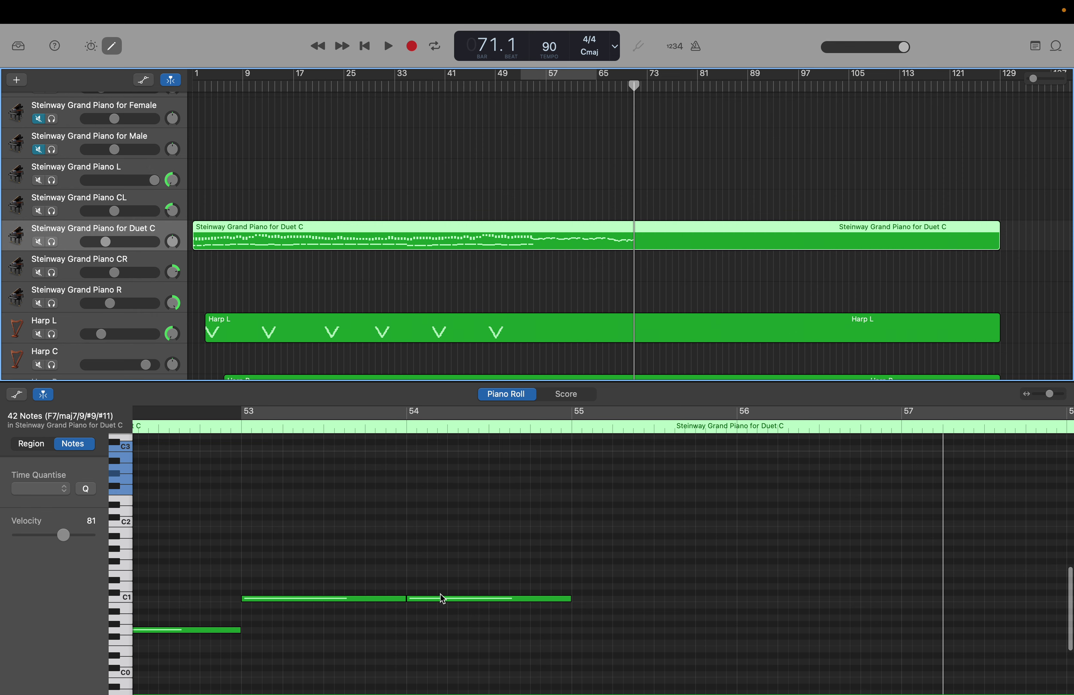
pyautogui.scroll(2, 442, 598)
pyautogui.click(448, 639)
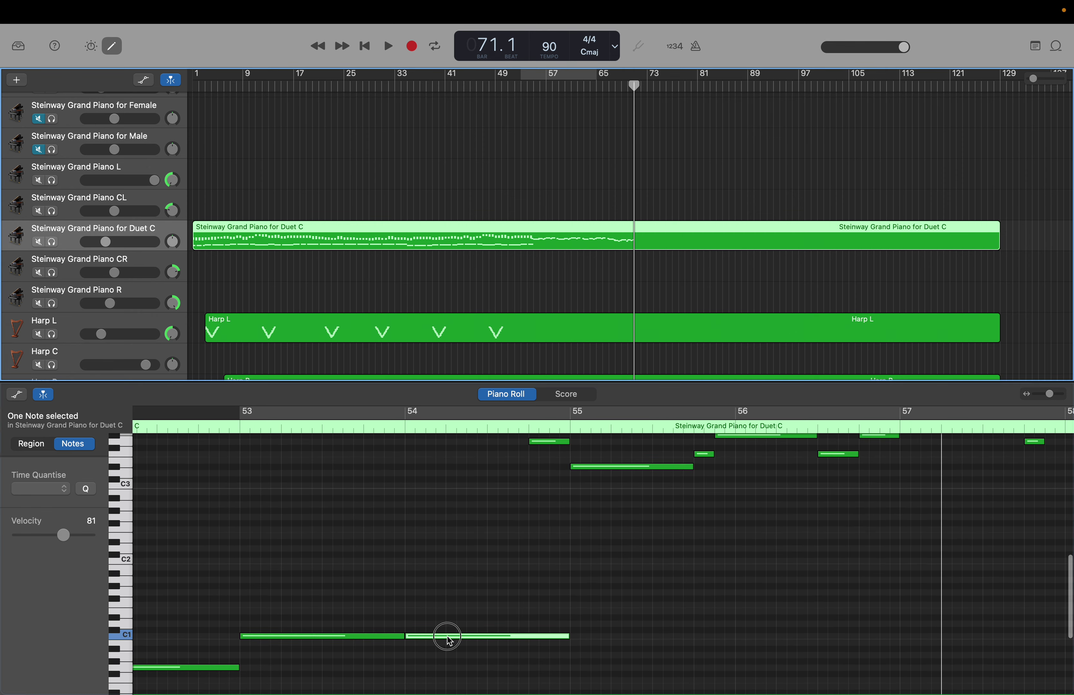
# Step: Continue the bass line with one-bar notes on G#0 at bar 55 and A#0 at bar 56
pyautogui.scroll(-2, 631, 624)
pyautogui.hscroll(5, 630, 625)
pyautogui.scroll(-1, 631, 625)
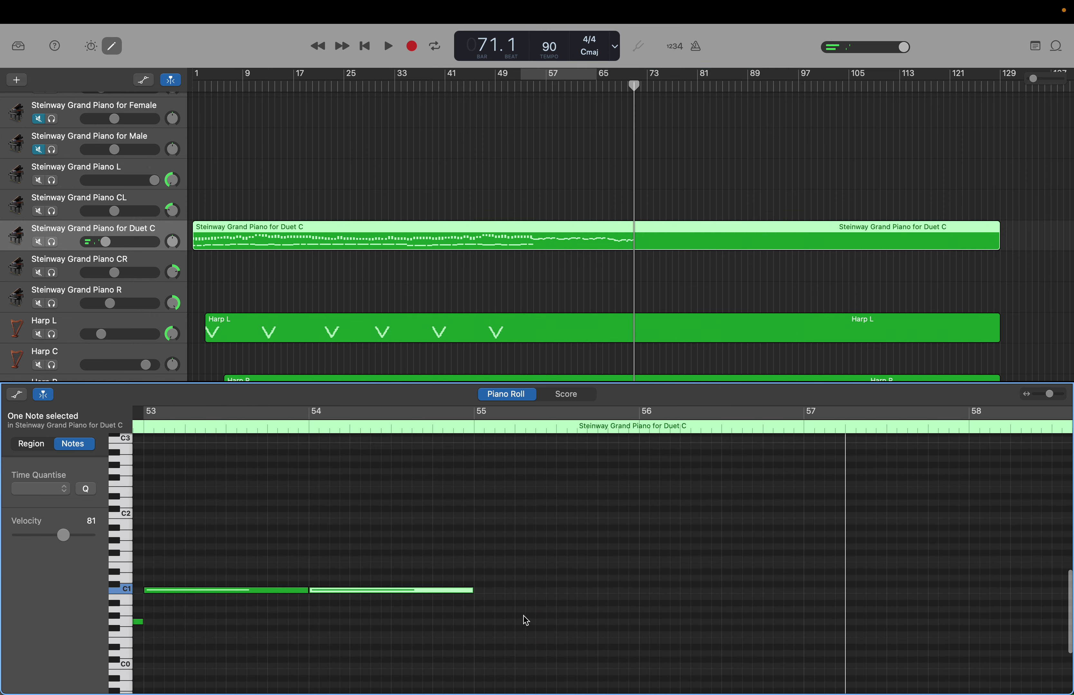
pyautogui.rightClick(477, 614)
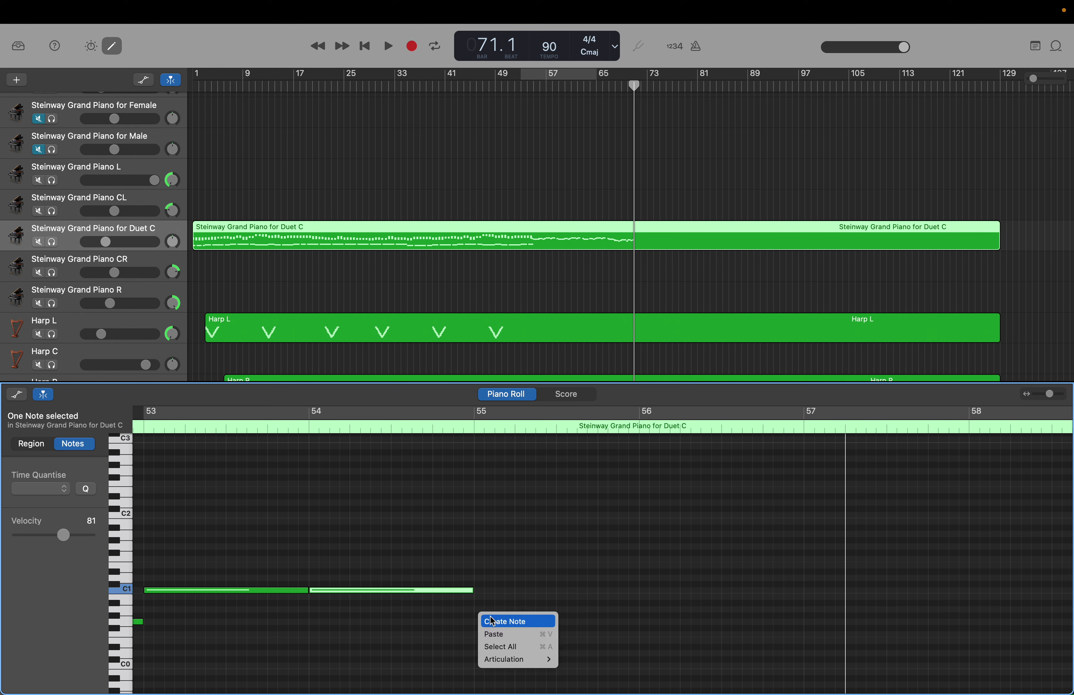
pyautogui.click(493, 621)
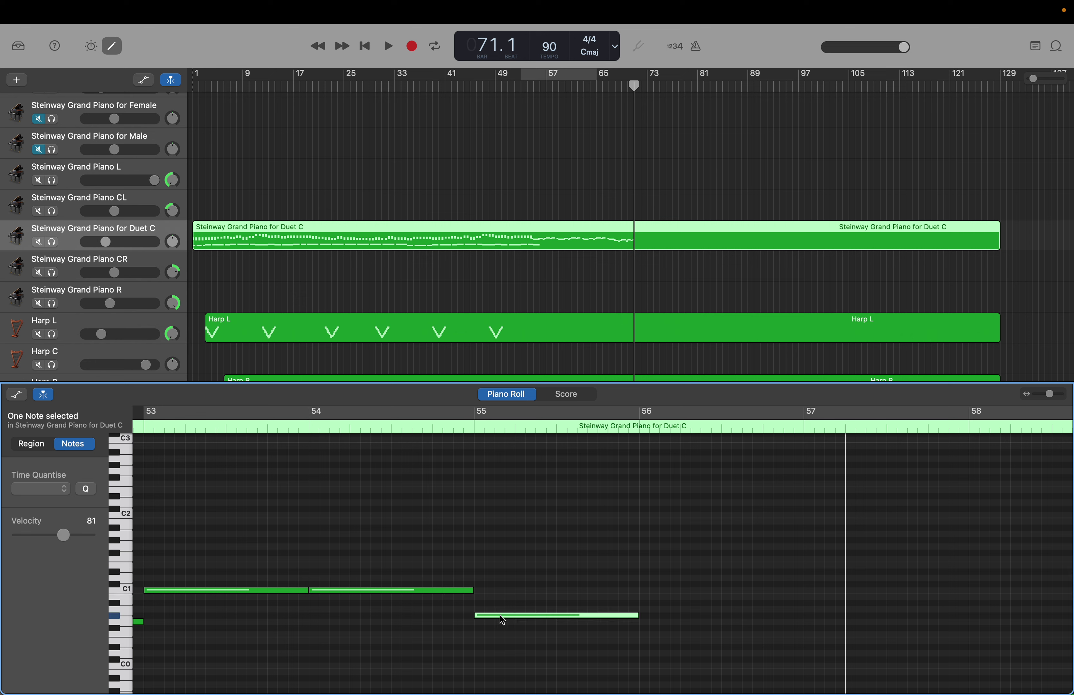
pyautogui.rightClick(643, 609)
pyautogui.click(660, 614)
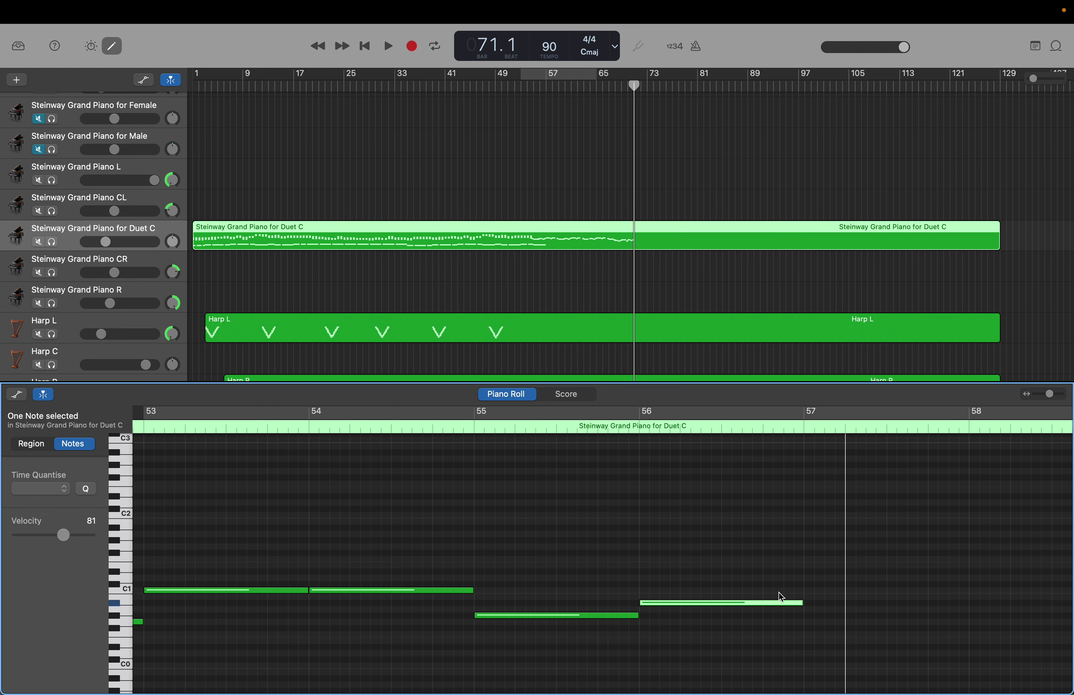
# Step: Add one-bar C1 bass notes at bars 57 and 58
pyautogui.rightClick(807, 593)
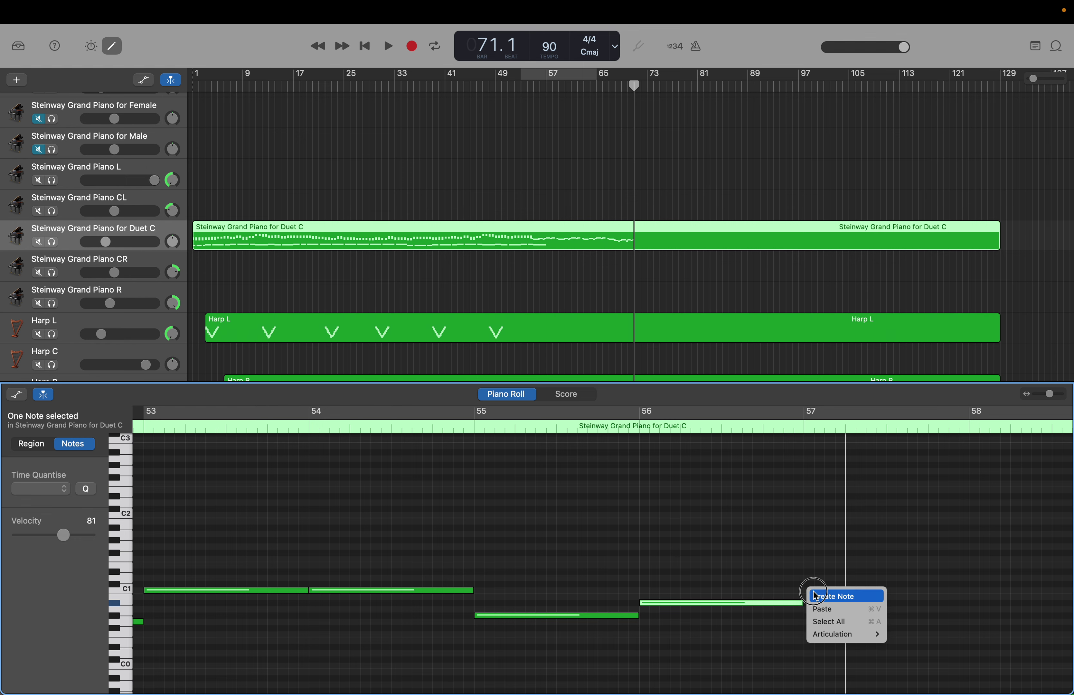
pyautogui.click(816, 596)
pyautogui.hscroll(3, 816, 597)
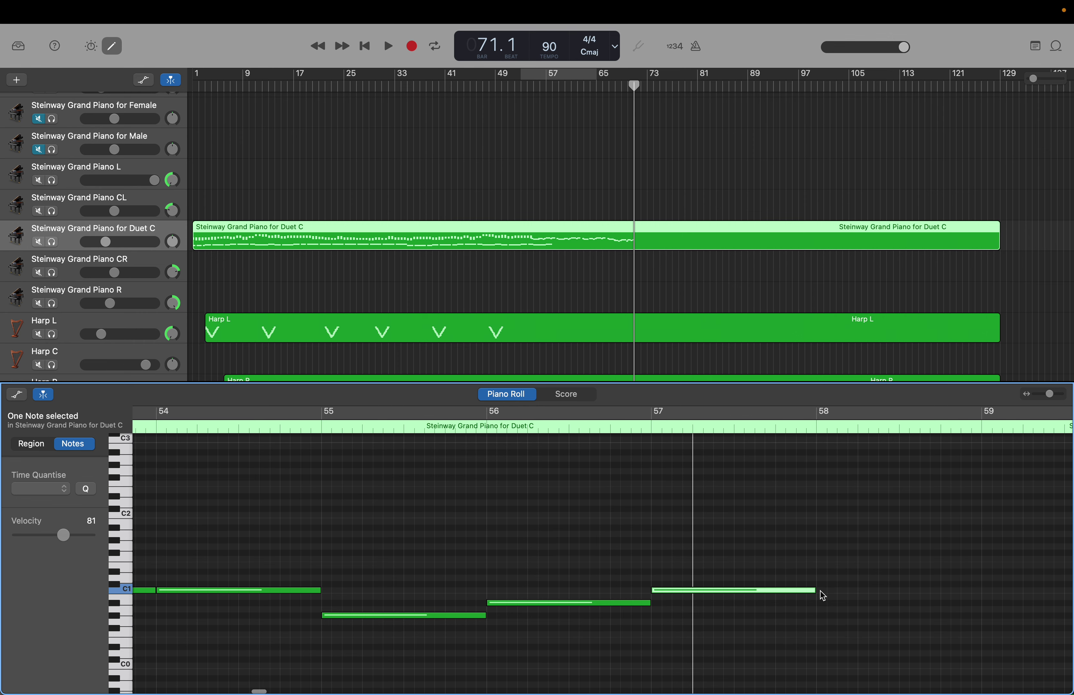
pyautogui.rightClick(822, 597)
pyautogui.click(828, 597)
# Step: Add one-bar bass notes on G#0 at bar 59 and A#0 at bar 60
pyautogui.hscroll(4, 826, 598)
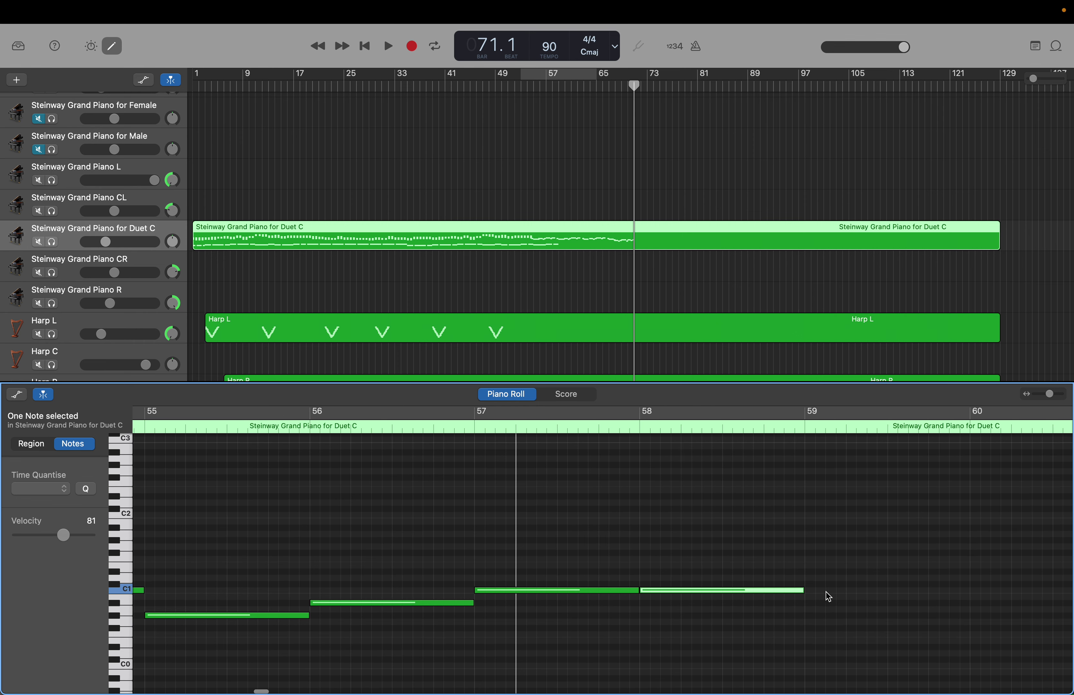
pyautogui.rightClick(779, 614)
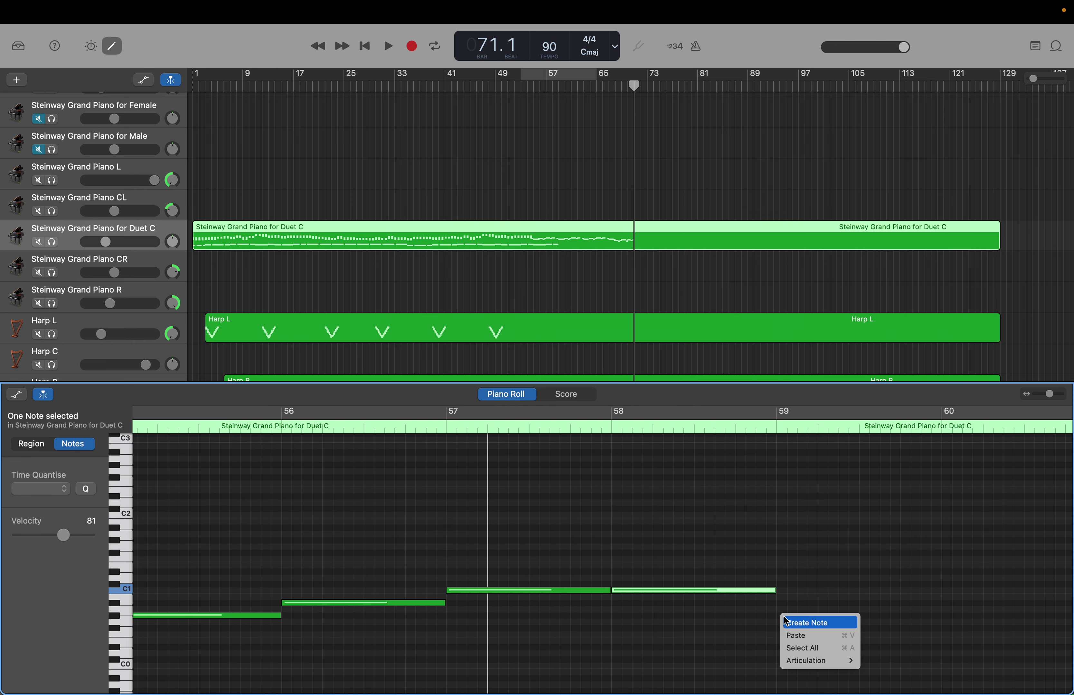
pyautogui.click(786, 622)
pyautogui.hscroll(3, 786, 621)
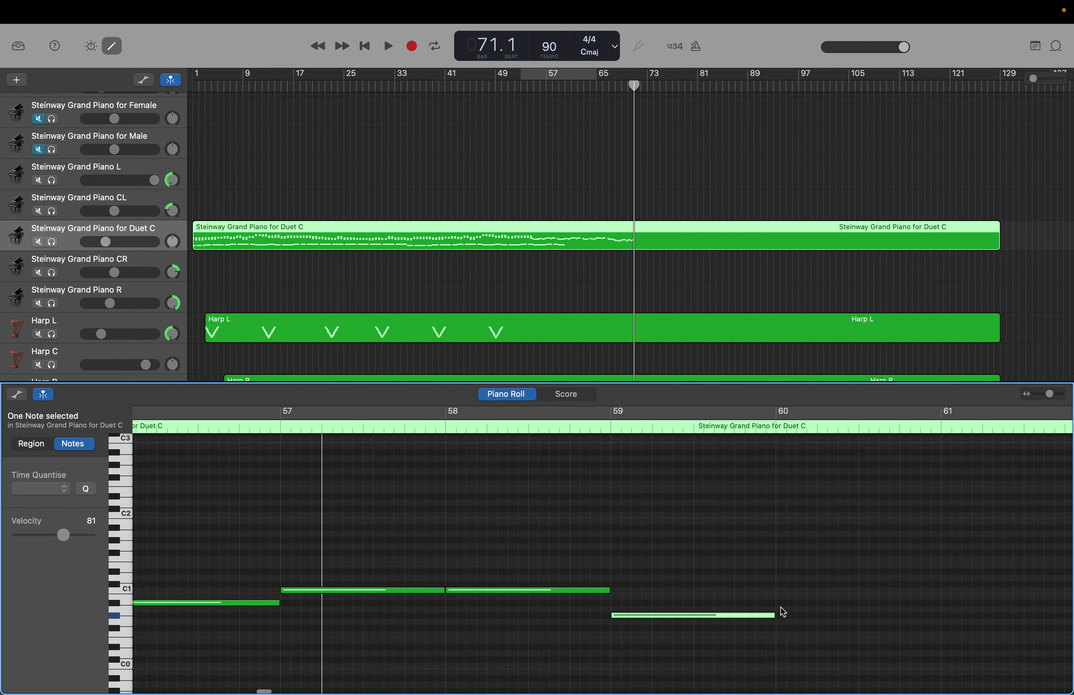
pyautogui.rightClick(790, 604)
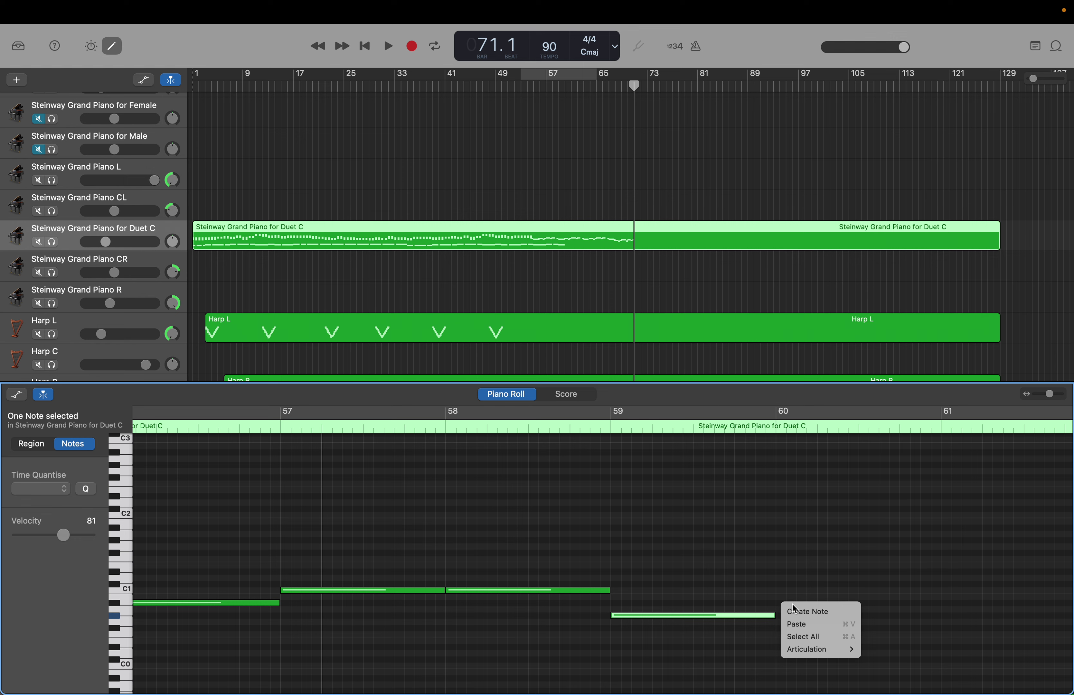
pyautogui.click(794, 610)
# Step: Add one-bar C1 bass notes at bars 61 and 62
pyautogui.hscroll(3, 793, 611)
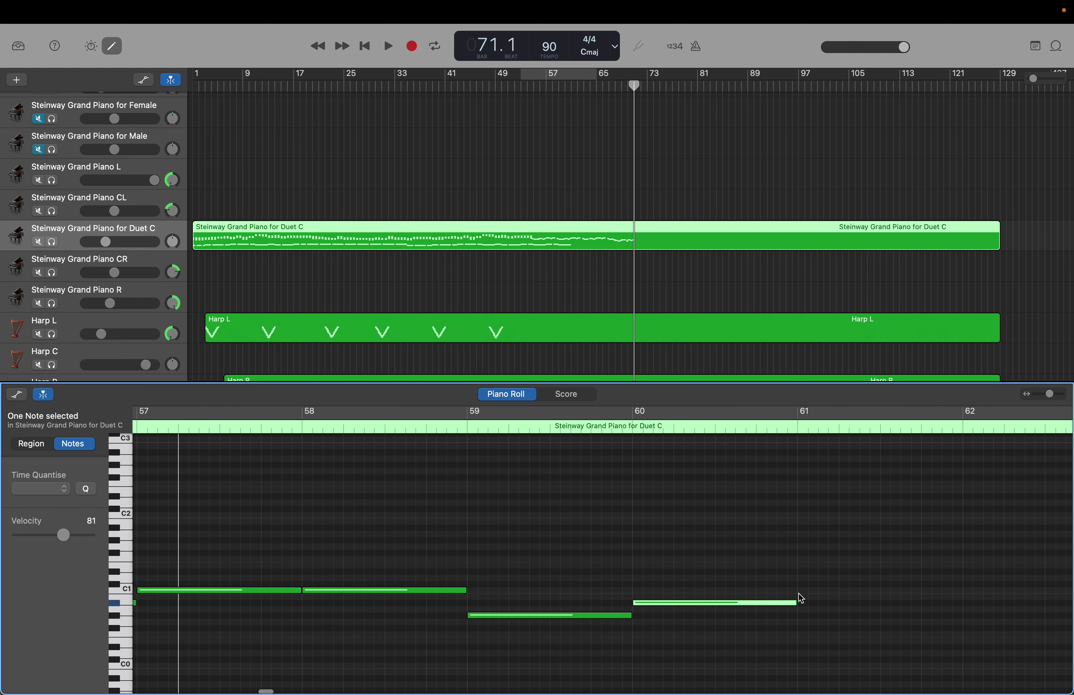
pyautogui.rightClick(799, 594)
pyautogui.click(808, 594)
pyautogui.hscroll(5, 810, 595)
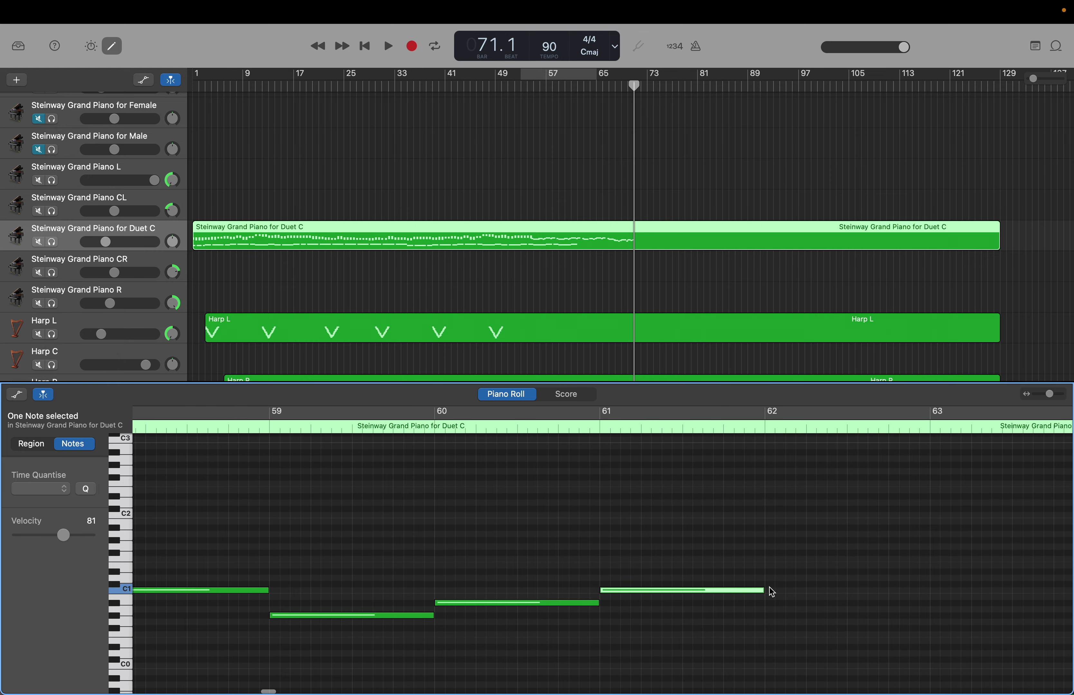
pyautogui.rightClick(771, 596)
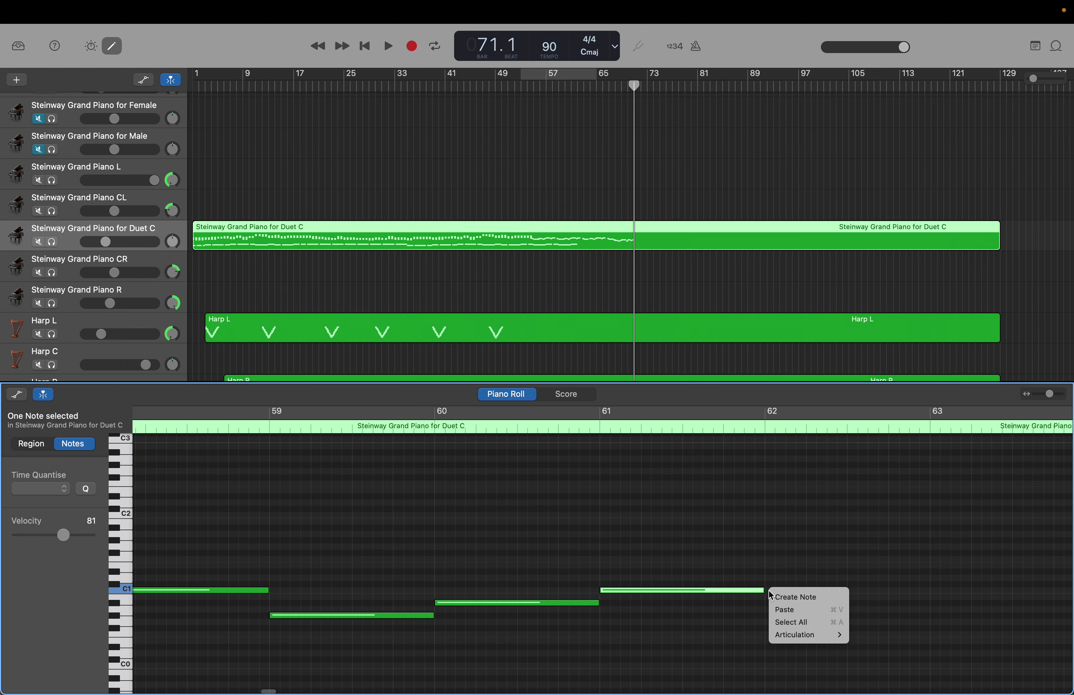
pyautogui.click(777, 593)
# Step: Add one-bar C1 bass notes at bars 63 and 64
pyautogui.hscroll(5, 774, 595)
pyautogui.hscroll(3, 773, 595)
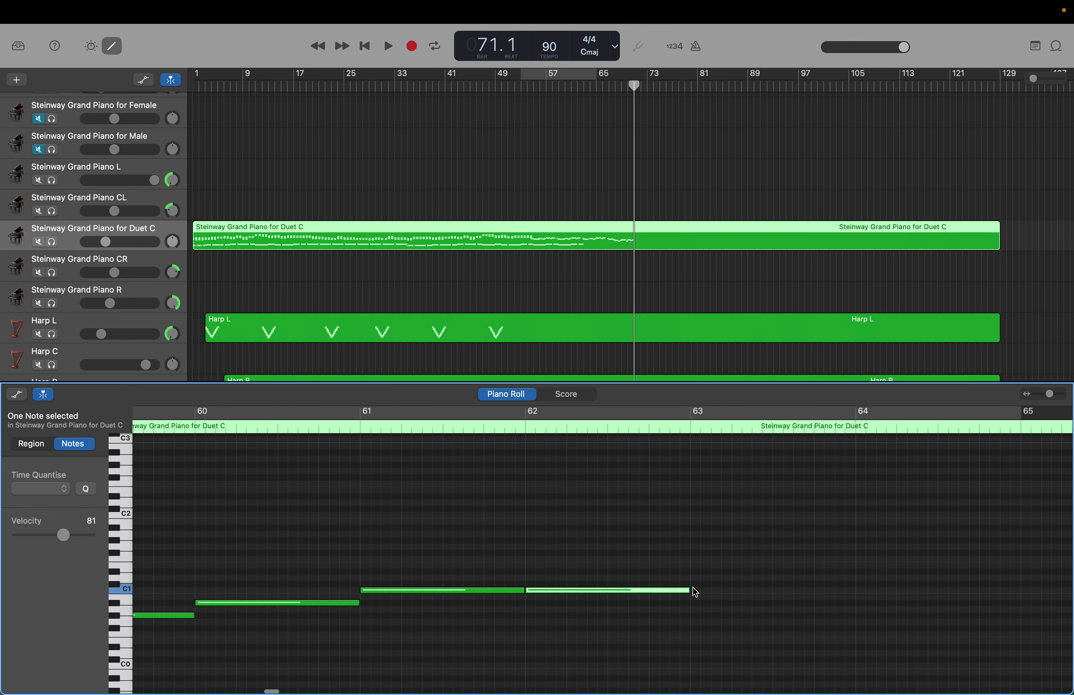
pyautogui.rightClick(696, 595)
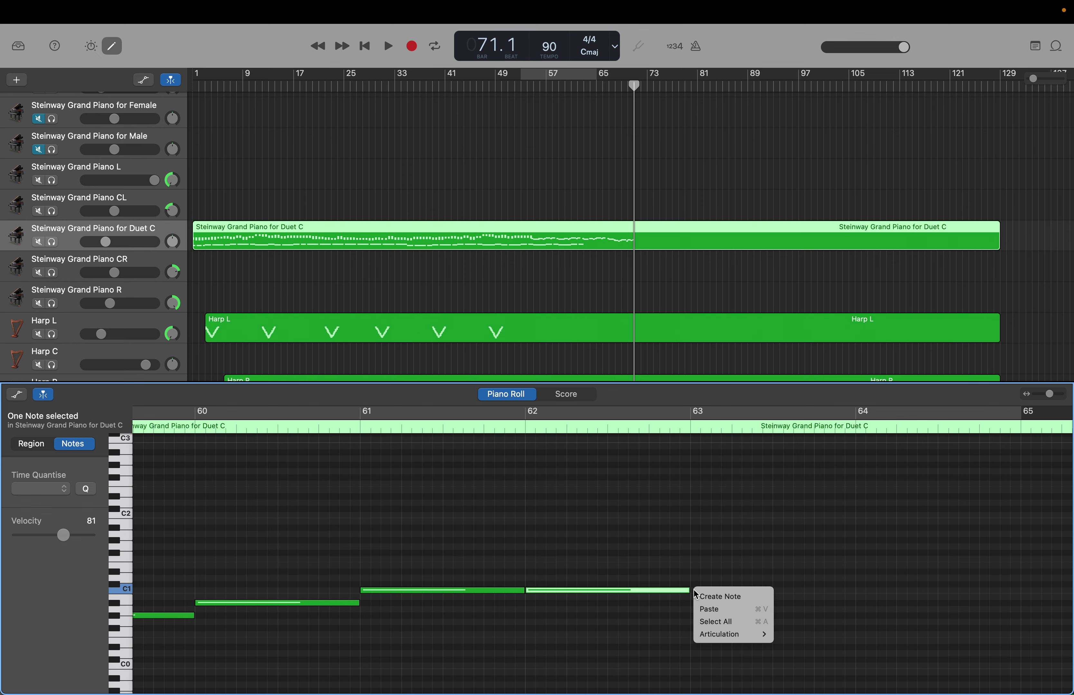
pyautogui.click(699, 595)
pyautogui.hscroll(5, 699, 596)
pyautogui.hscroll(1, 700, 597)
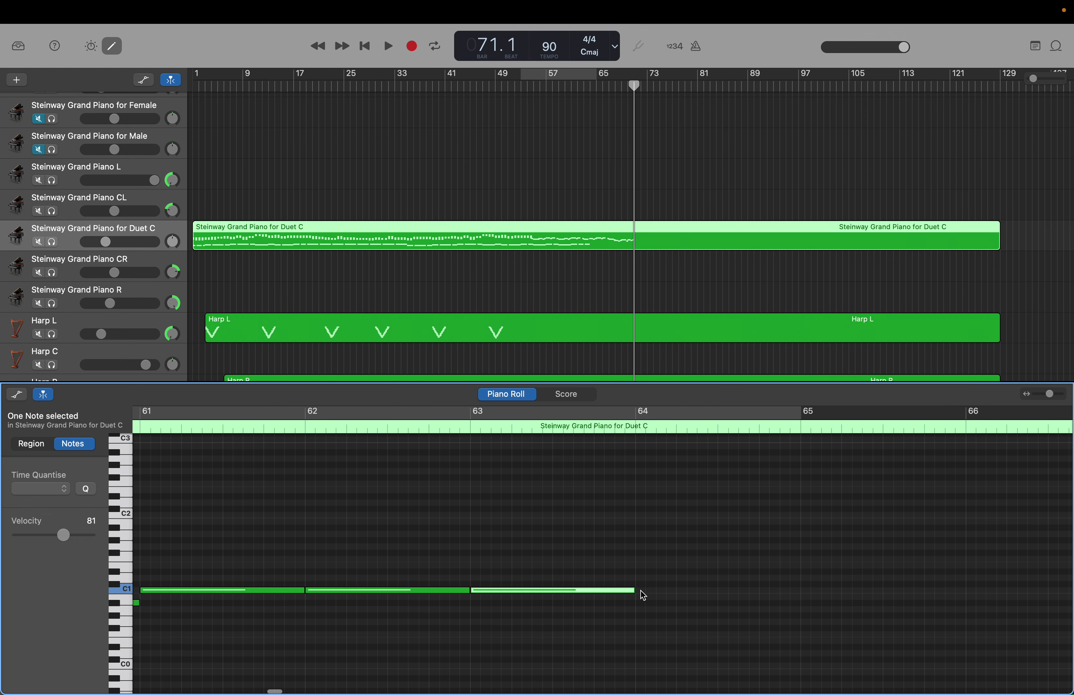
pyautogui.rightClick(641, 594)
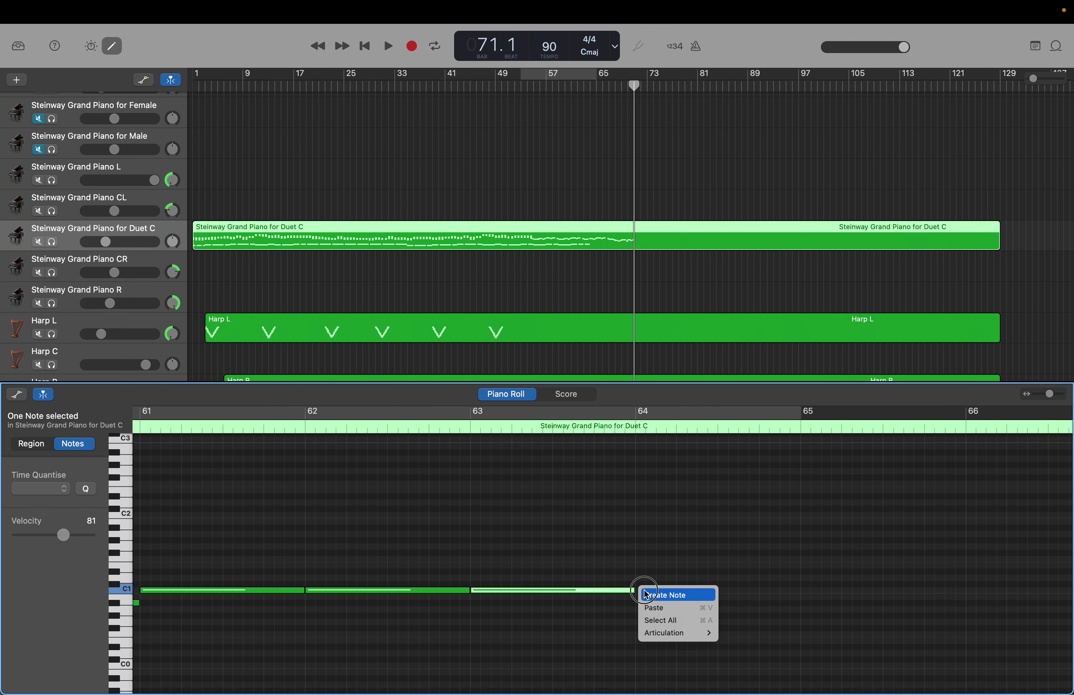
pyautogui.click(644, 591)
# Step: Add one-bar C1 bass notes at bars 65 and 66
pyautogui.hscroll(3, 645, 591)
pyautogui.hscroll(1, 644, 590)
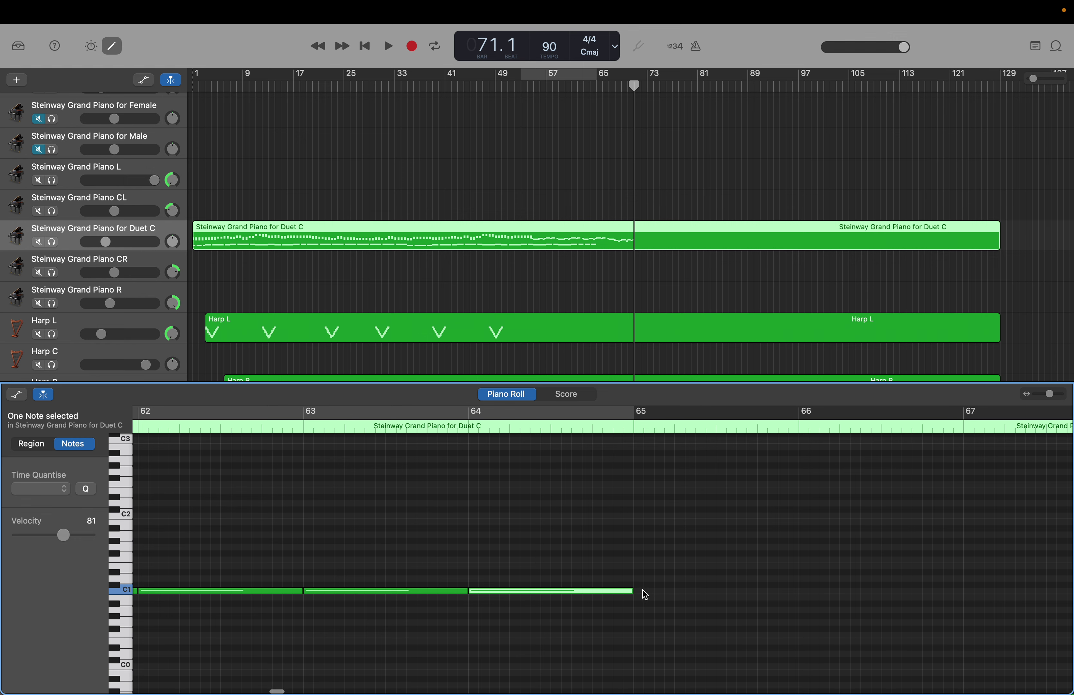
pyautogui.rightClick(636, 592)
pyautogui.click(644, 595)
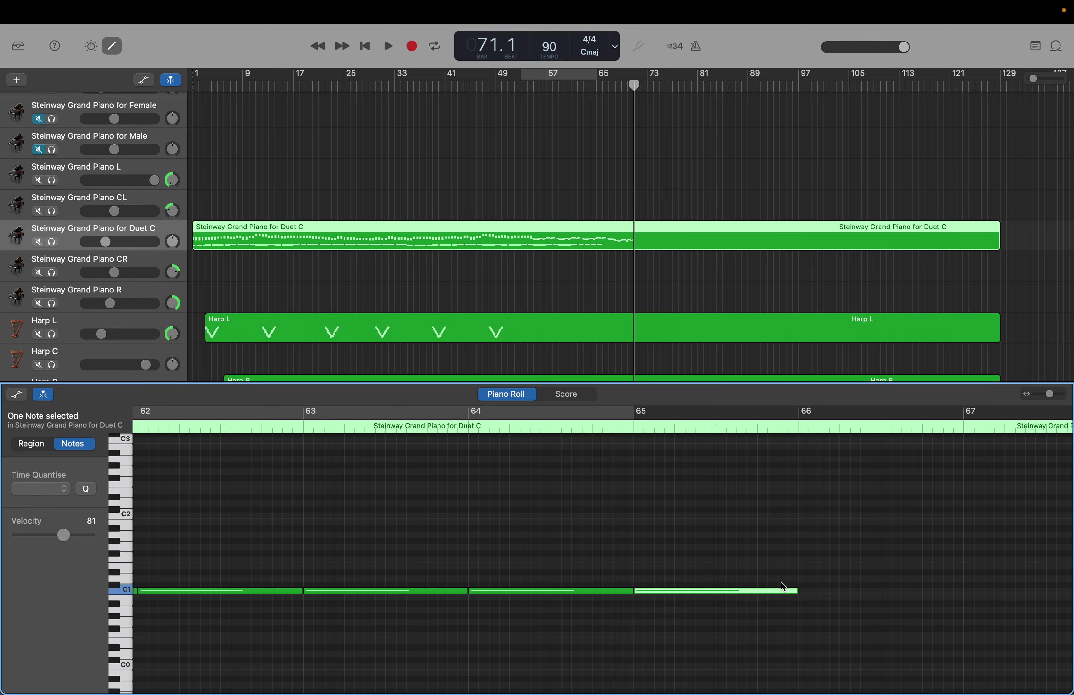
pyautogui.hscroll(2, 797, 582)
pyautogui.rightClick(725, 593)
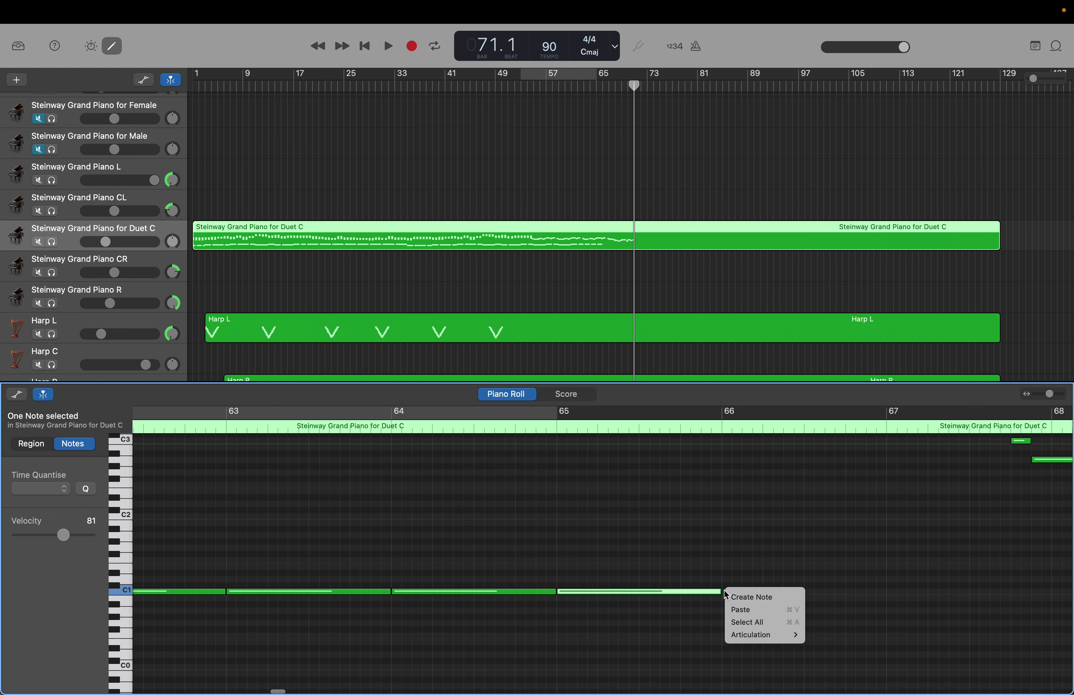
pyautogui.click(734, 595)
# Step: Add one-bar F0 bass notes at bars 67 and 68
pyautogui.hscroll(2, 737, 594)
pyautogui.hscroll(2, 738, 594)
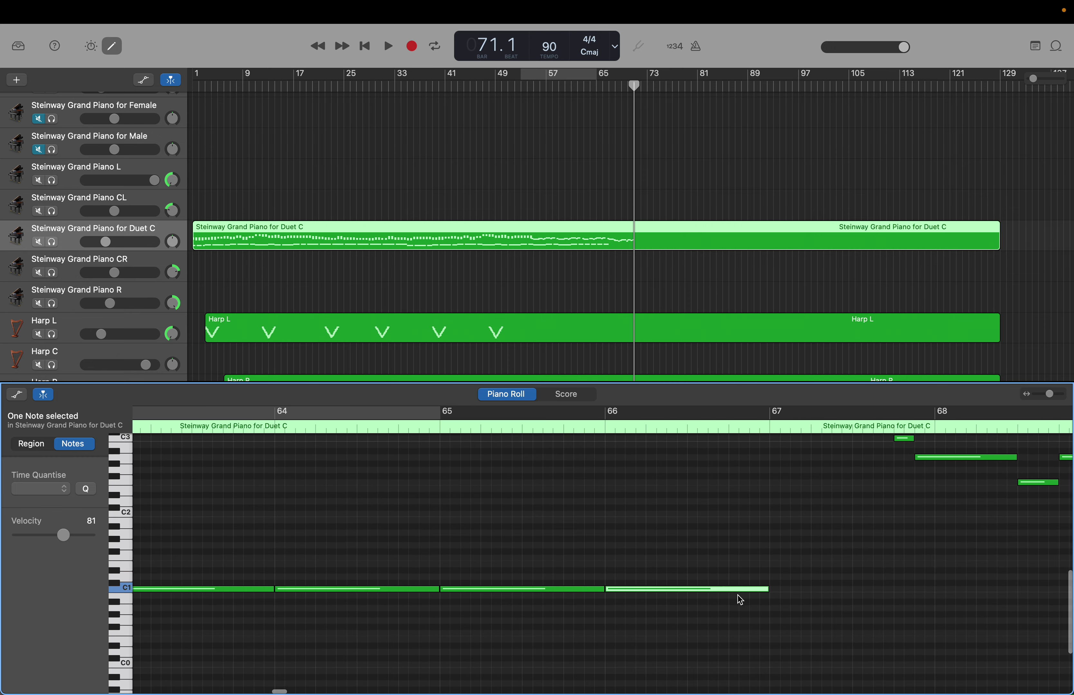
pyautogui.rightClick(728, 631)
pyautogui.click(734, 635)
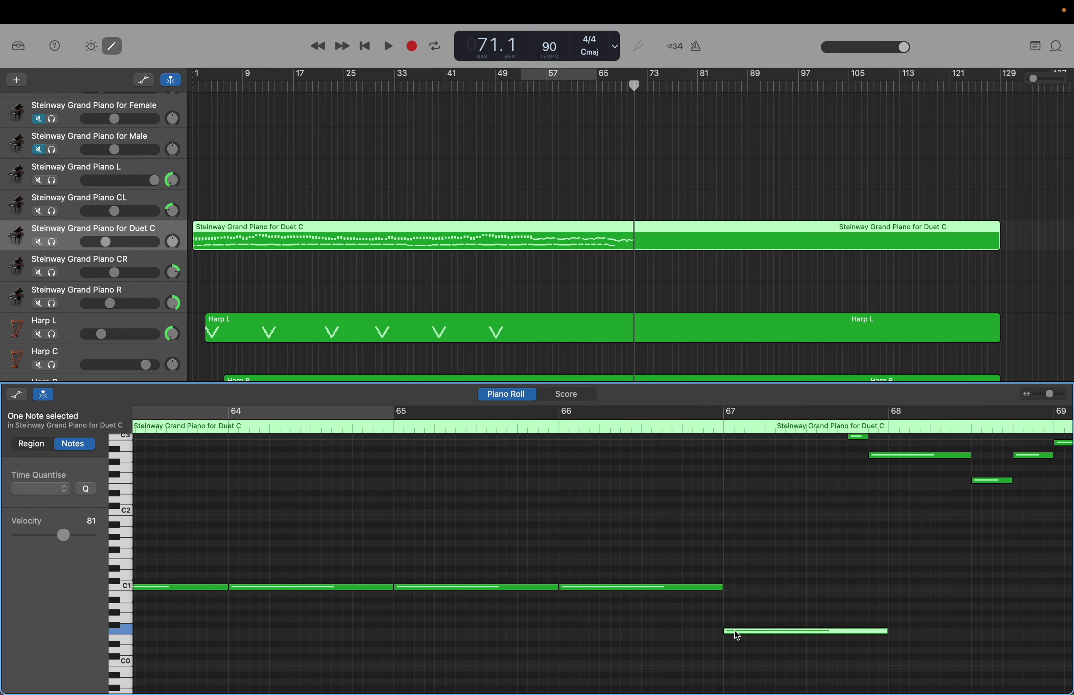
pyautogui.hscroll(3, 739, 635)
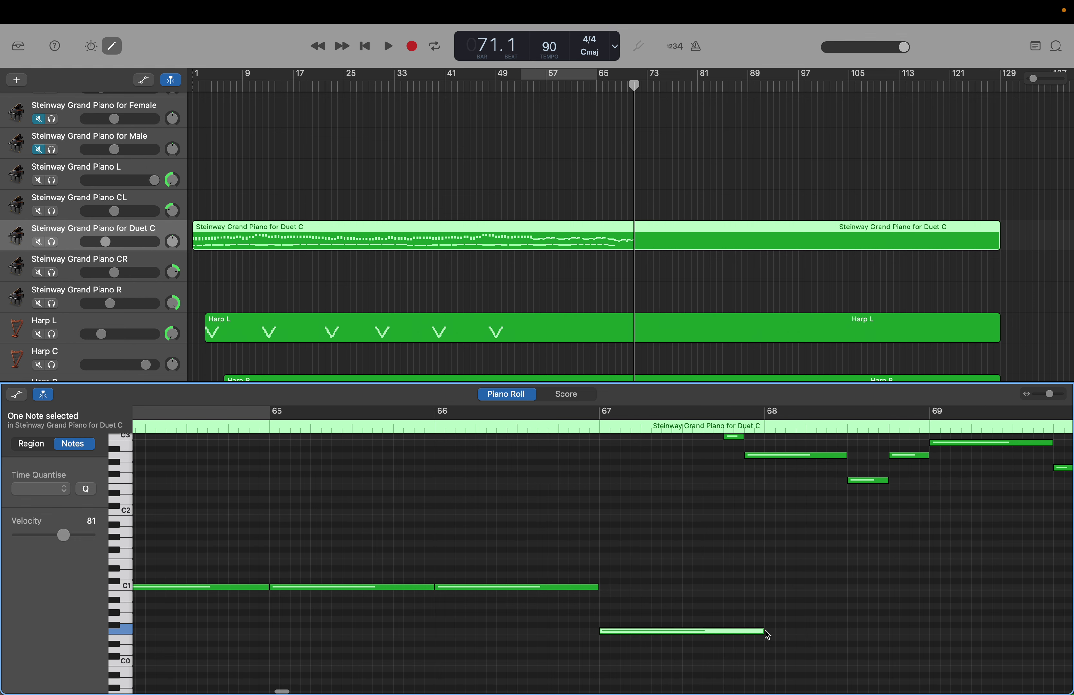
pyautogui.rightClick(768, 634)
pyautogui.click(771, 636)
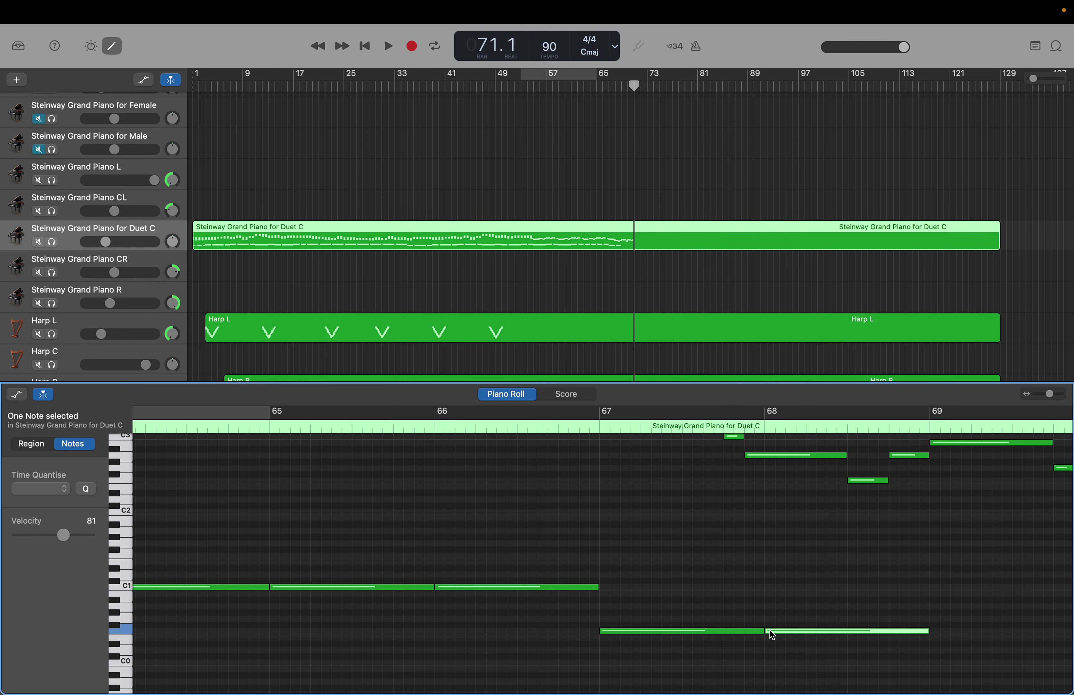
# Step: Add one-bar E0 bass notes at bars 69 and 70, ending the bass line at bar 71
pyautogui.hscroll(3, 772, 635)
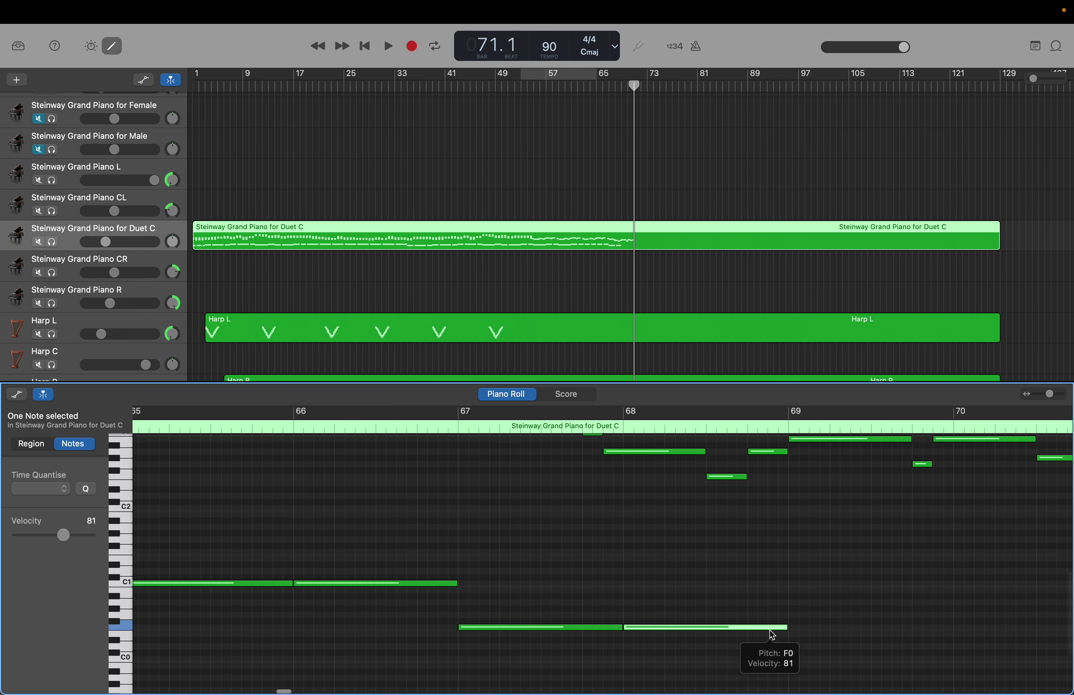
pyautogui.rightClick(784, 635)
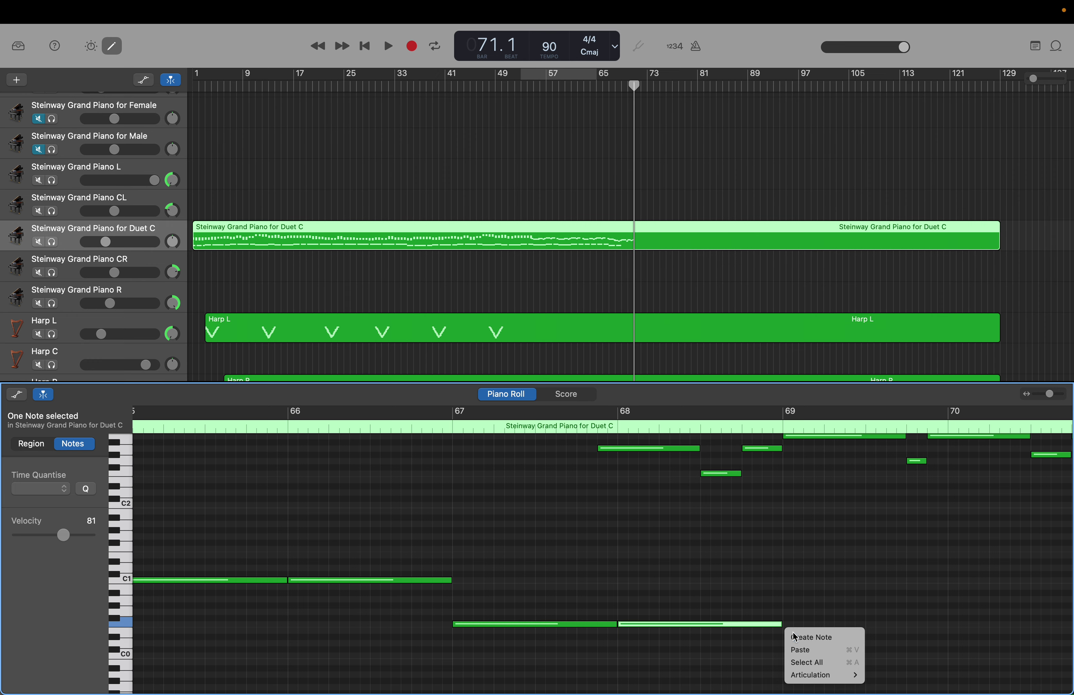
pyautogui.click(790, 636)
pyautogui.hscroll(3, 792, 636)
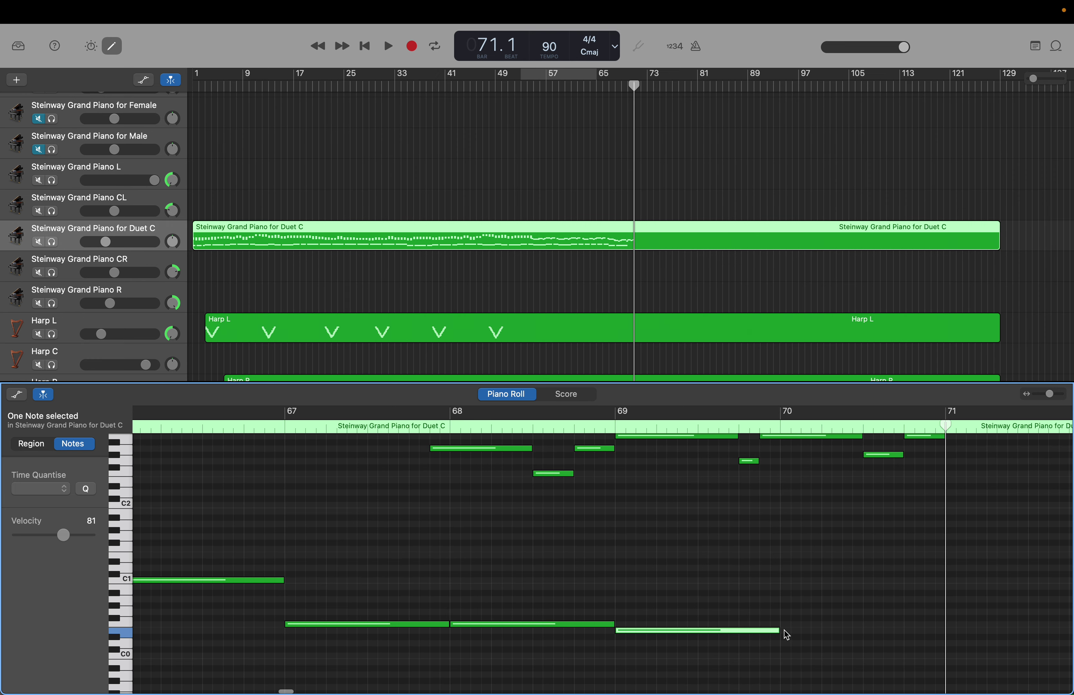
pyautogui.rightClick(788, 634)
pyautogui.click(791, 637)
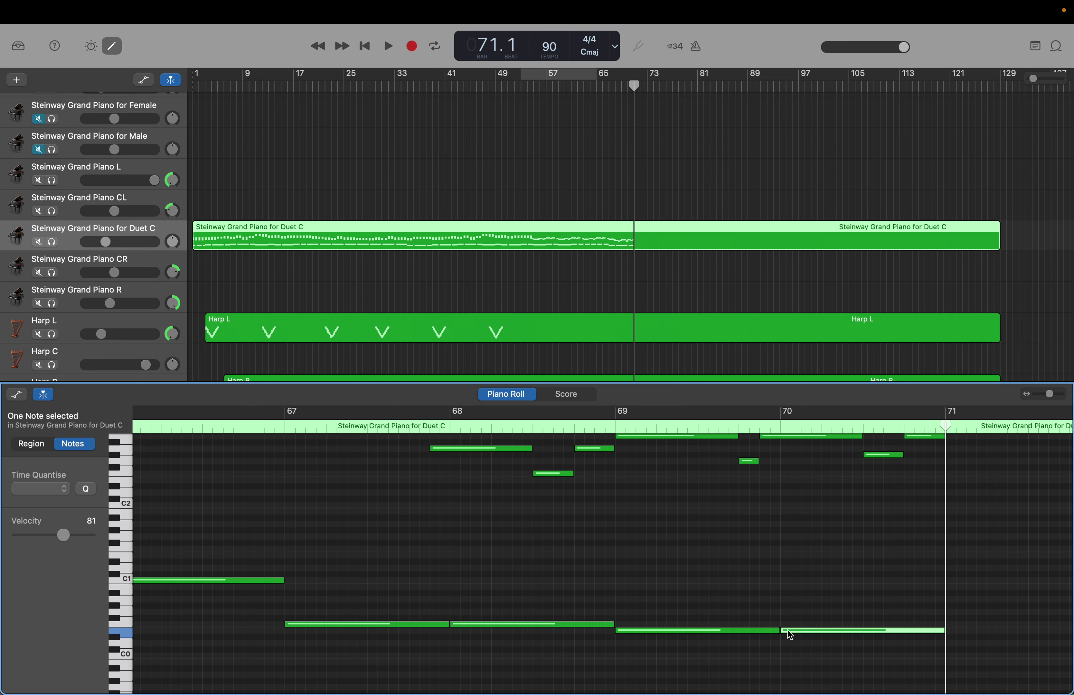
# Step: Add one-beat C4 and D#4 notes at the start of bar 55 in the Steinway Grand Piano for Duet C region
pyautogui.hscroll(-15, 788, 635)
pyautogui.hscroll(-3, 789, 635)
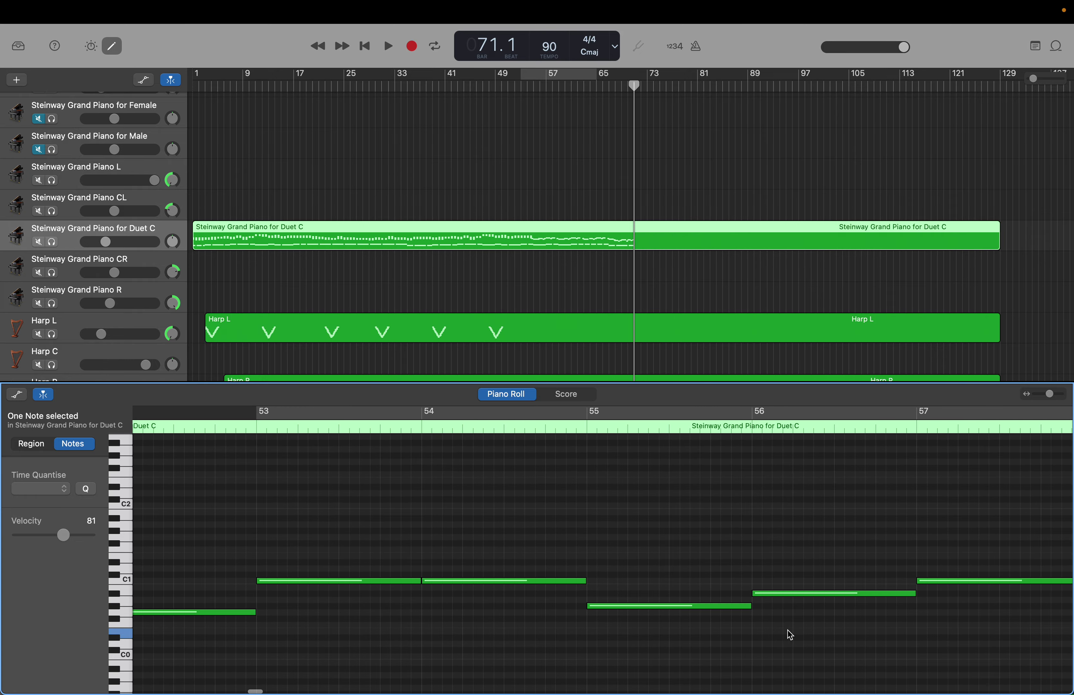
pyautogui.scroll(5, 789, 635)
pyautogui.scroll(8, 789, 634)
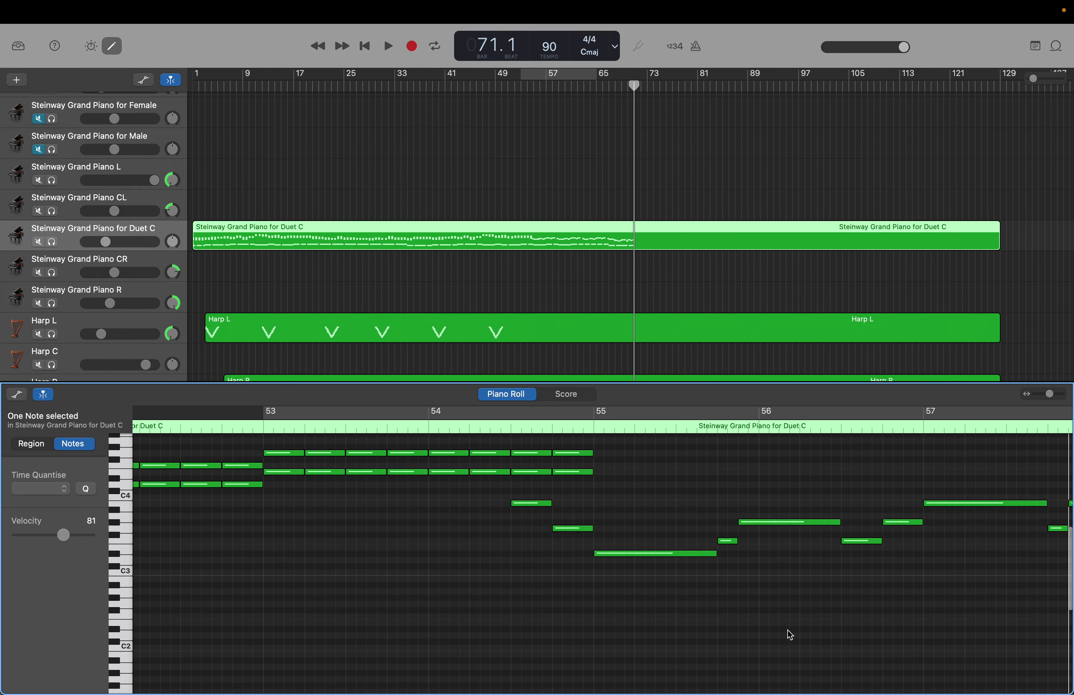
pyautogui.scroll(1, 789, 635)
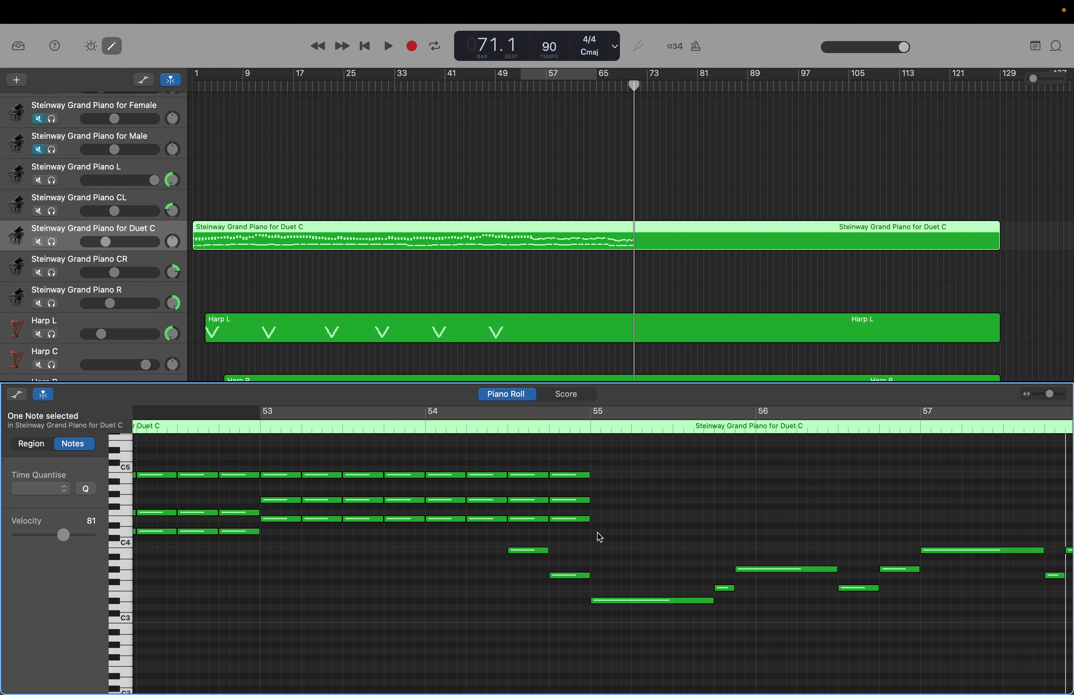
pyautogui.click(579, 525)
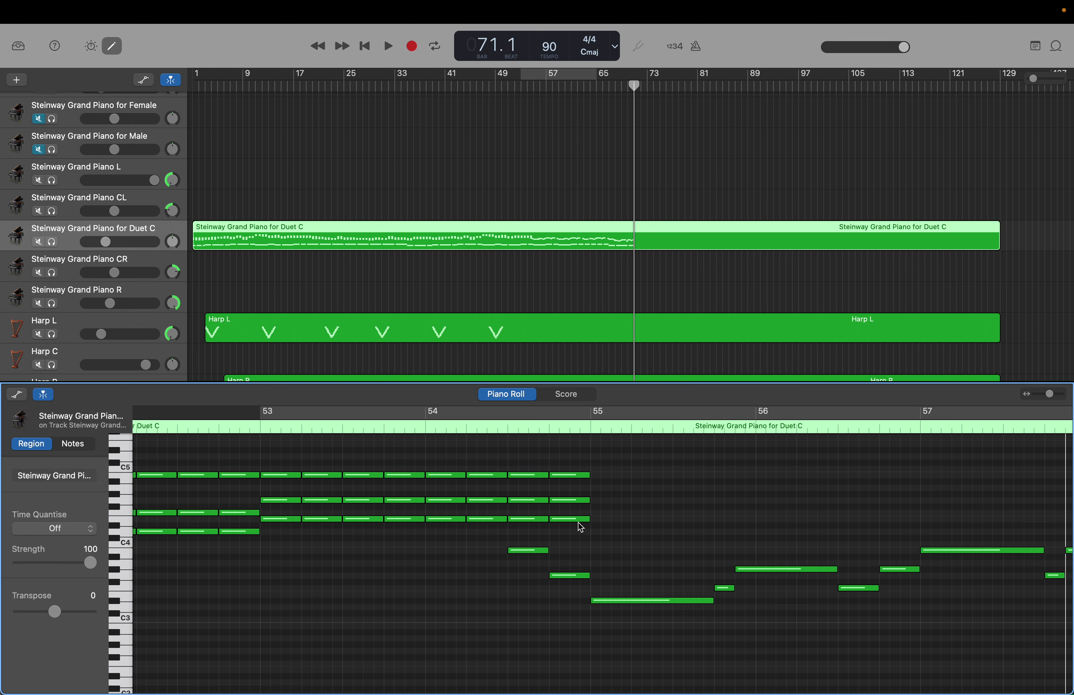
pyautogui.click(578, 523)
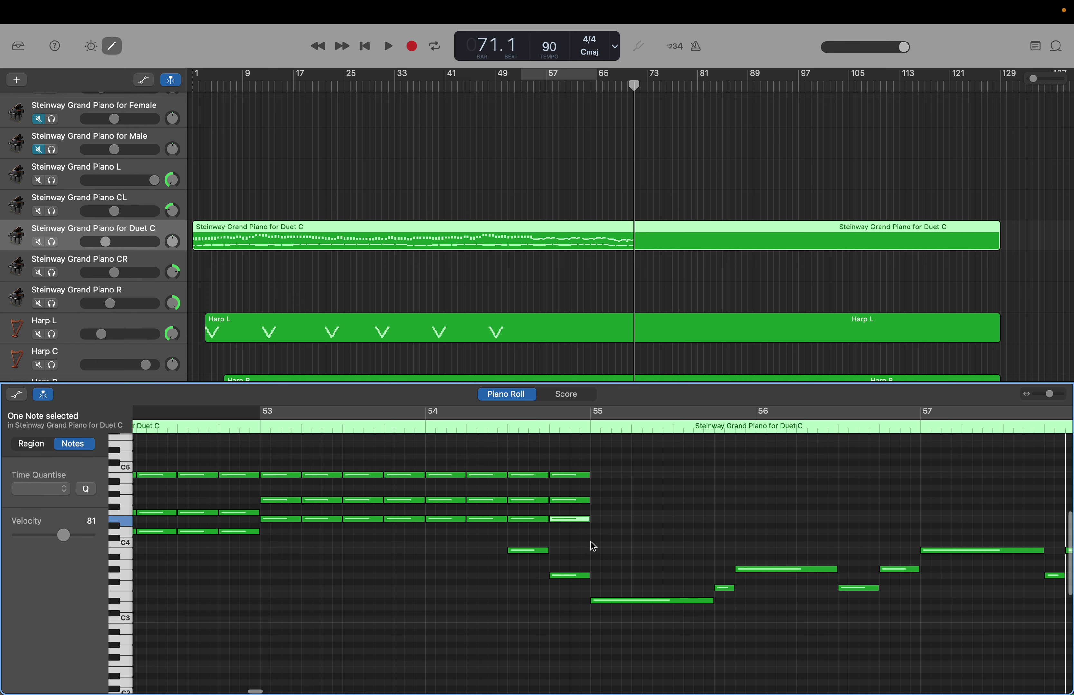
pyautogui.rightClick(593, 547)
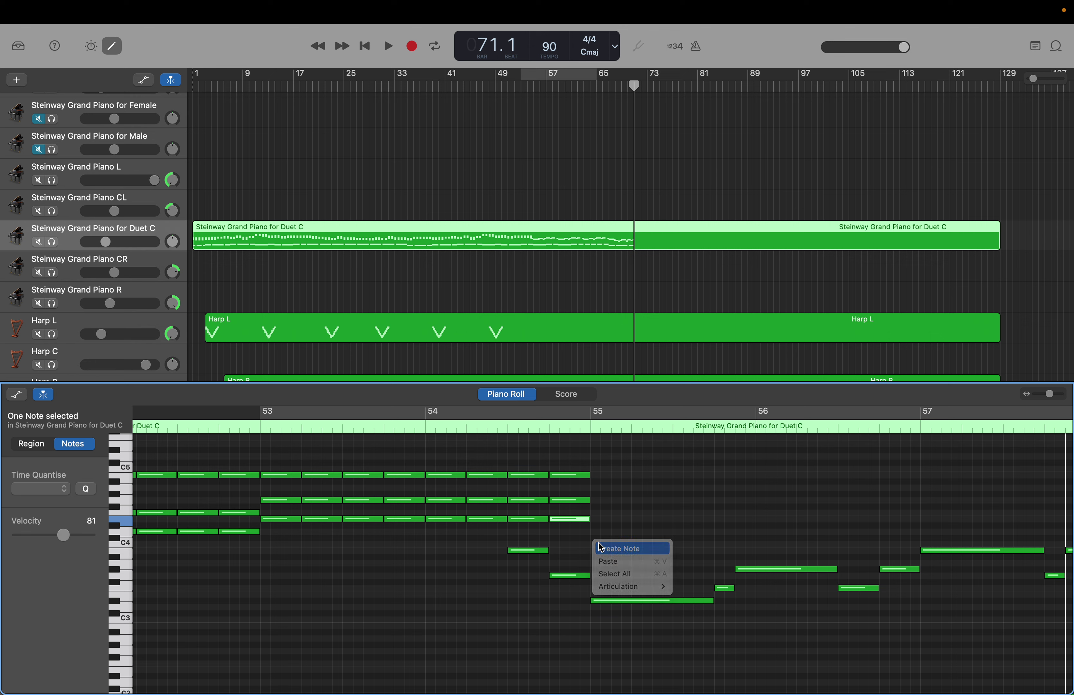
pyautogui.click(601, 548)
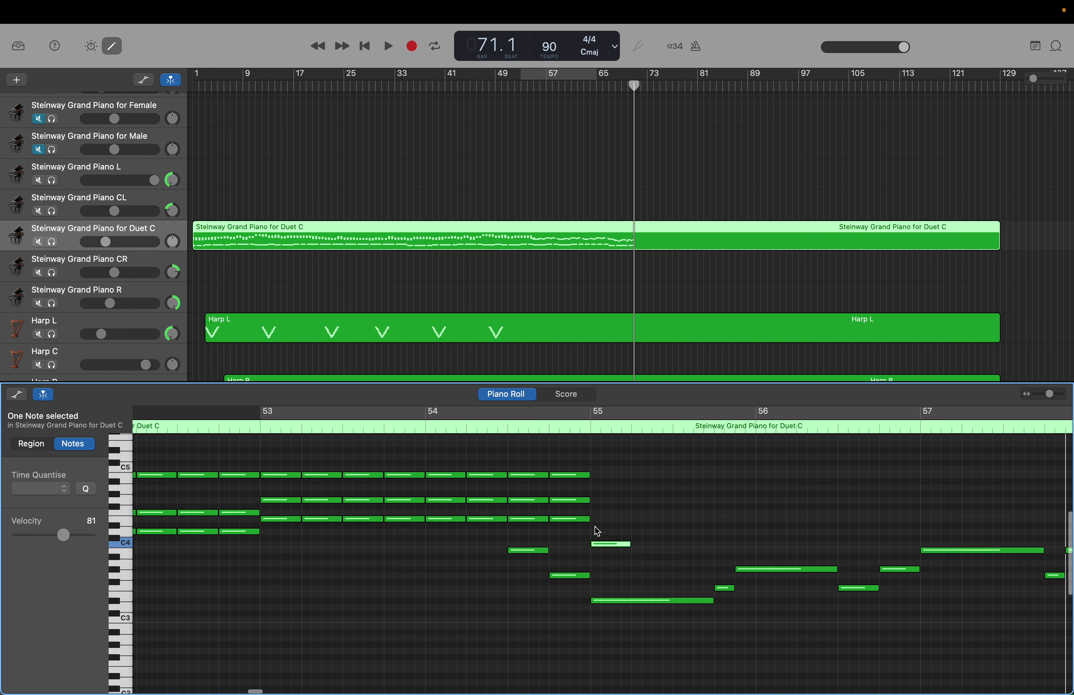
pyautogui.rightClick(594, 527)
pyautogui.click(600, 530)
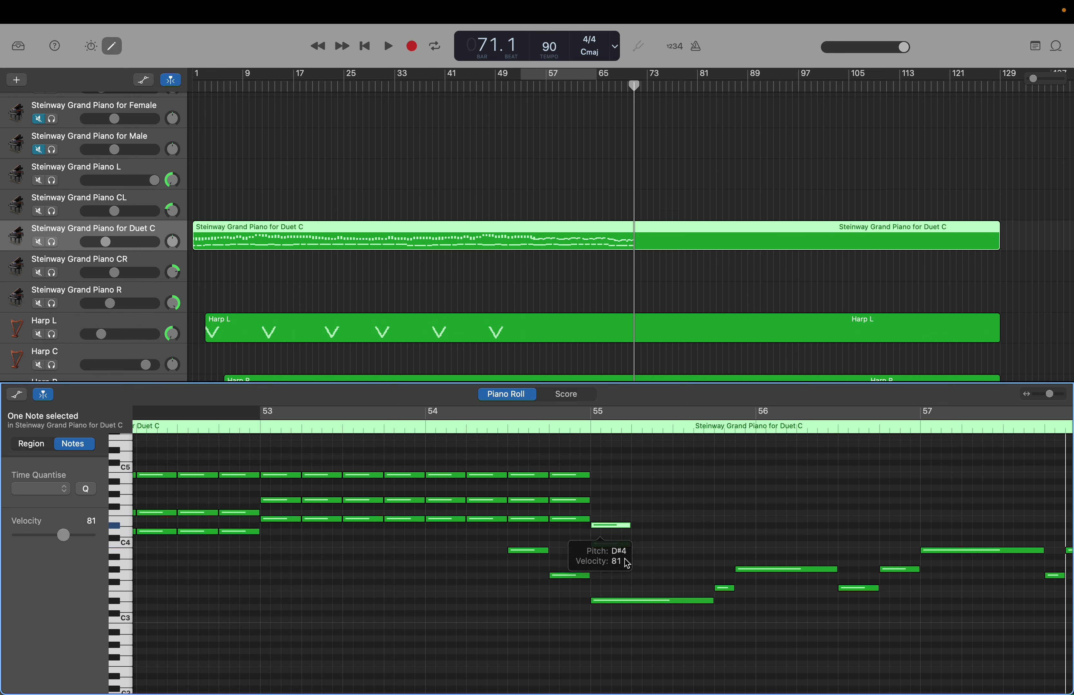
# Step: Add a third one-beat note above D#4 at the start of bar 55 and set its pitch to G4
pyautogui.rightClick(595, 506)
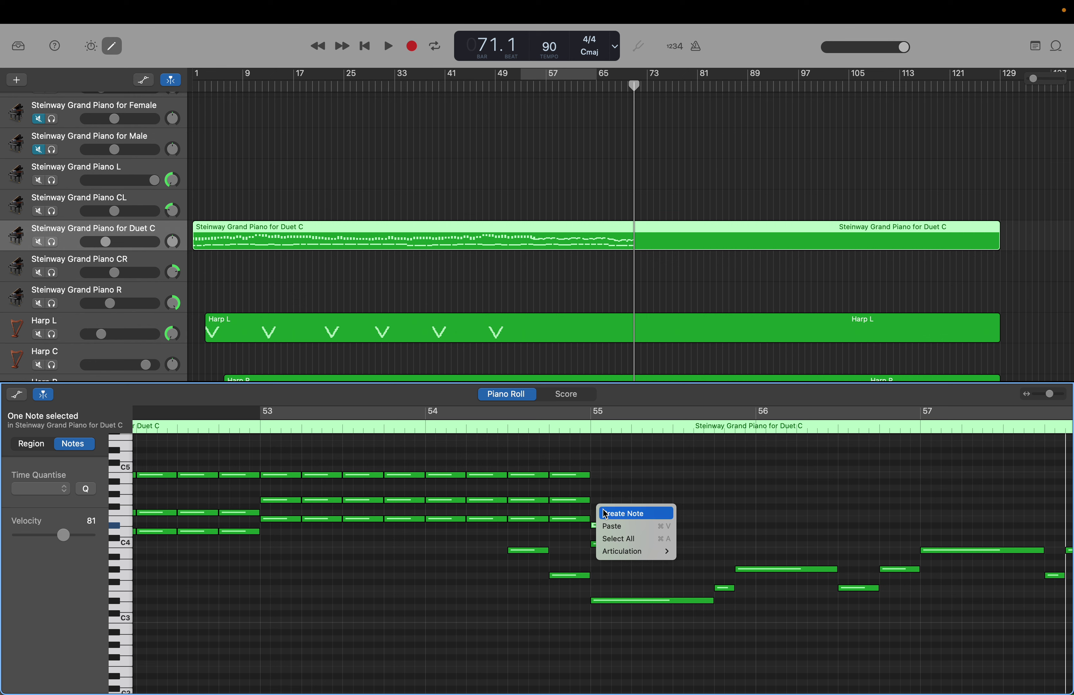
pyautogui.click(606, 514)
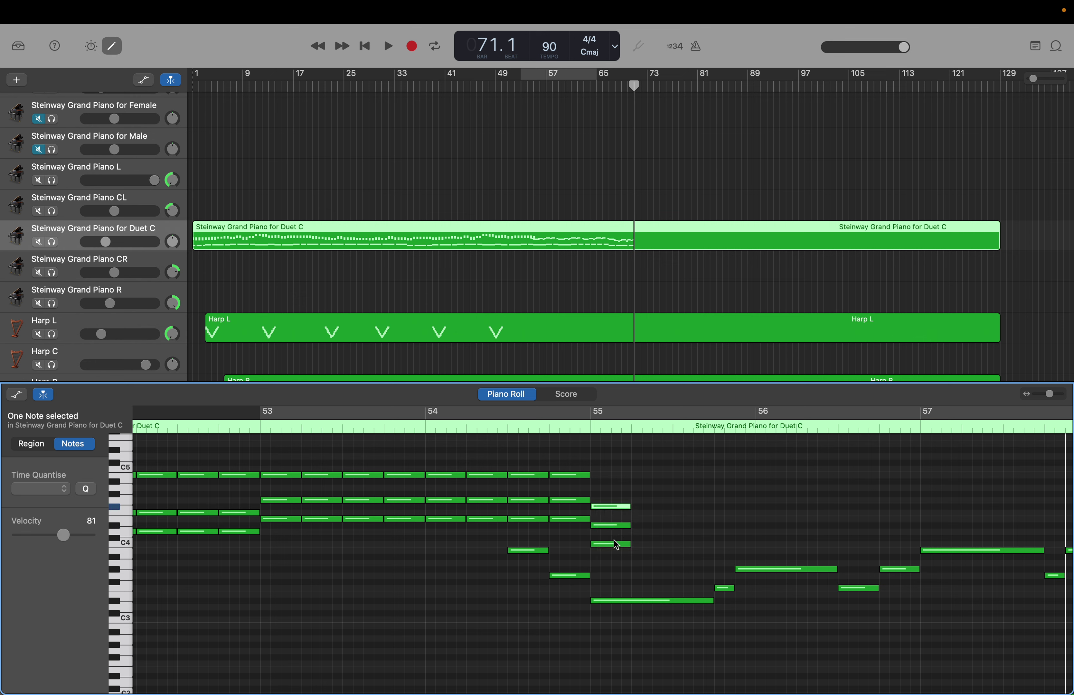
pyautogui.moveTo(616, 547)
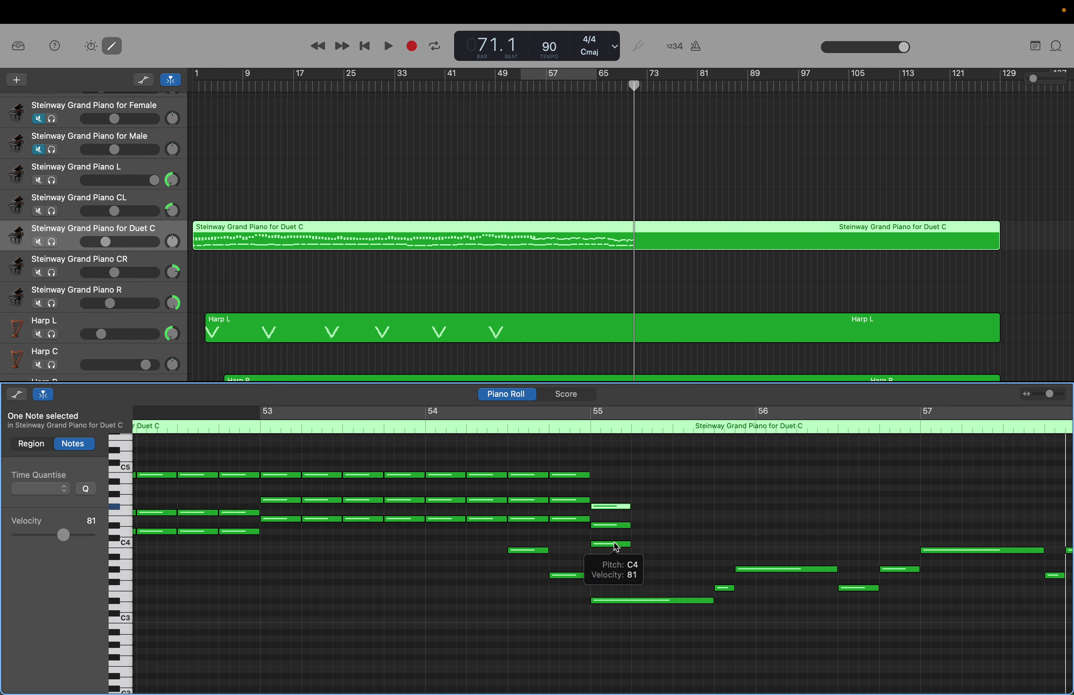
pyautogui.click(615, 528)
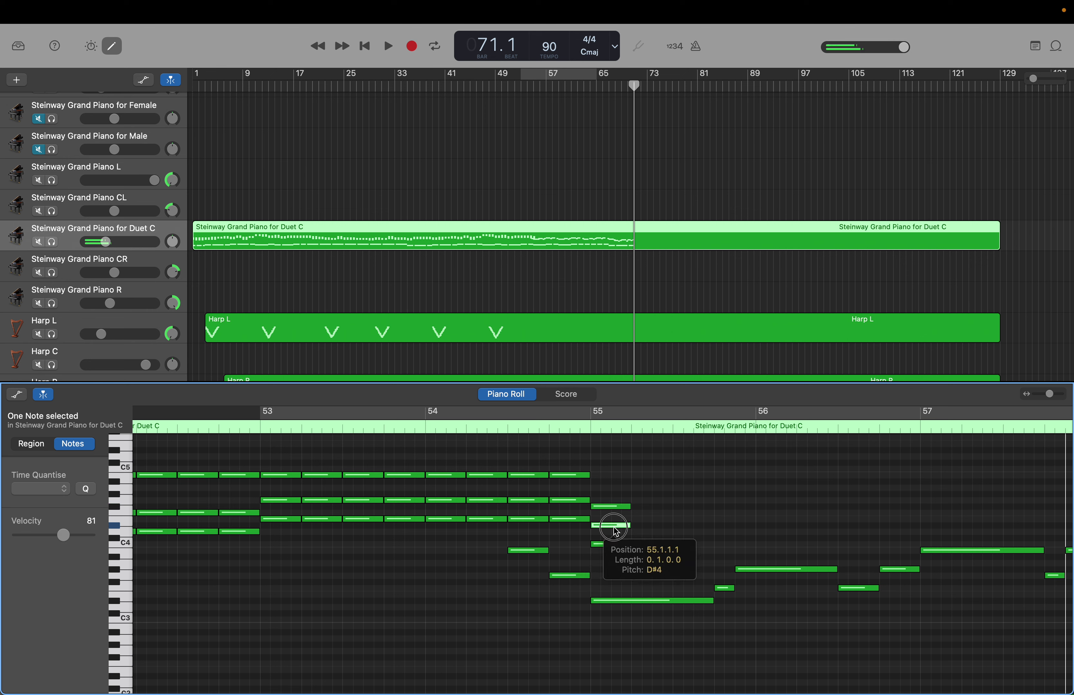
pyautogui.click(615, 527)
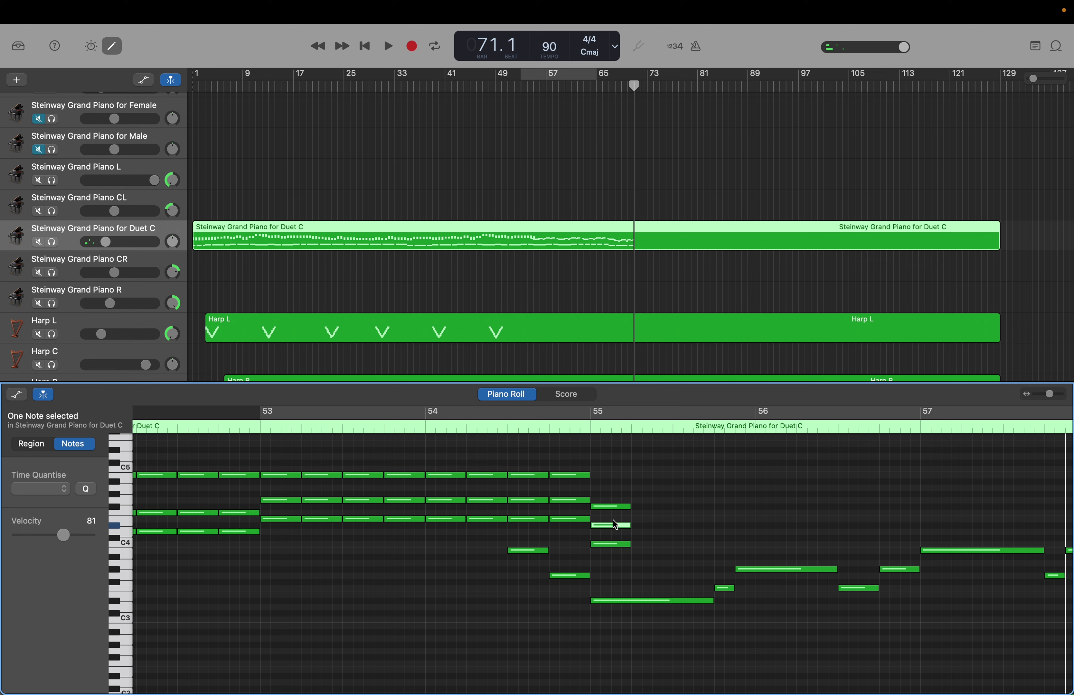
pyautogui.moveTo(614, 507); pyautogui.dragTo(612, 498)
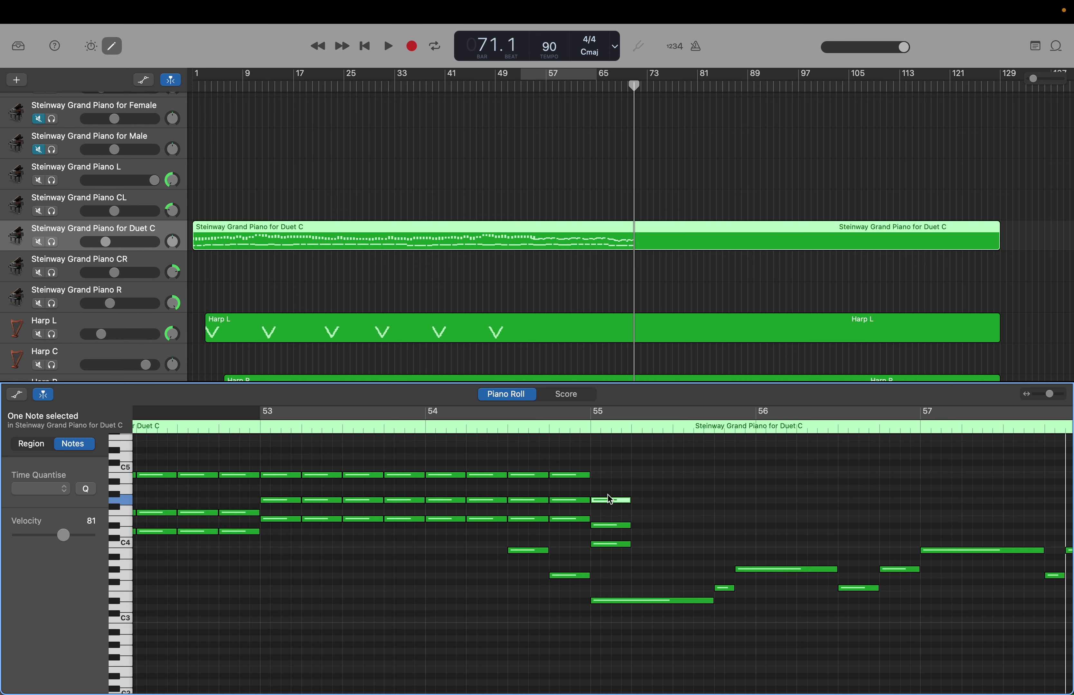
pyautogui.click(611, 505)
pyautogui.click(622, 506)
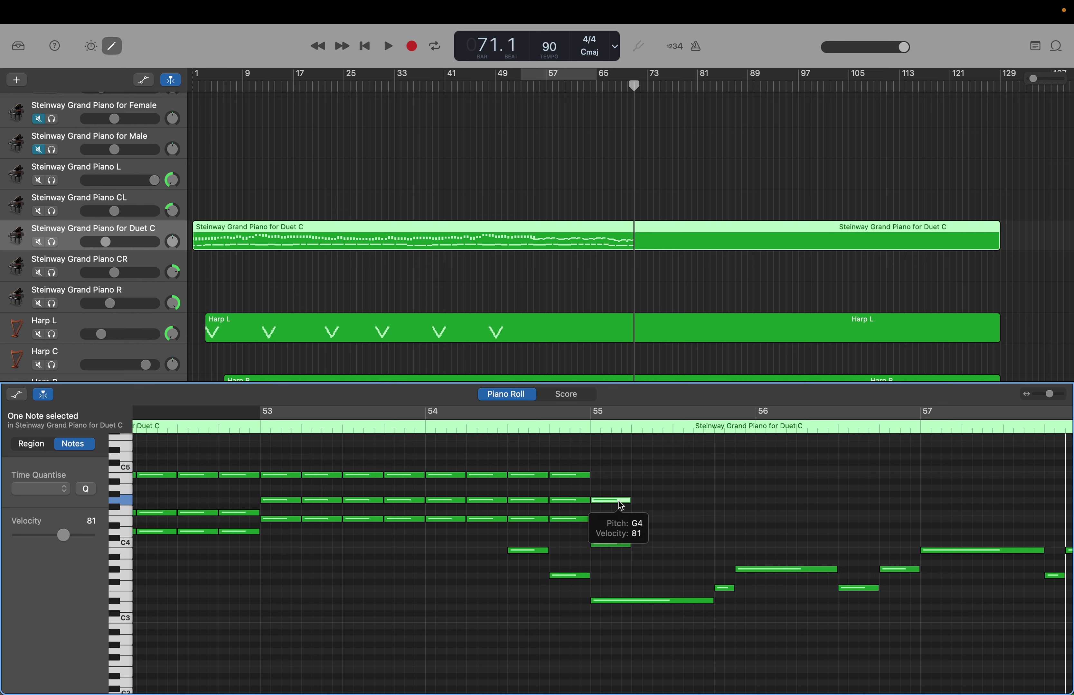
# Step: Copy the C4, D#4, G4 chord at bar 55 and paste it on beats 2, 3 and 4 of that bar
pyautogui.moveTo(619, 491); pyautogui.dragTo(622, 577)
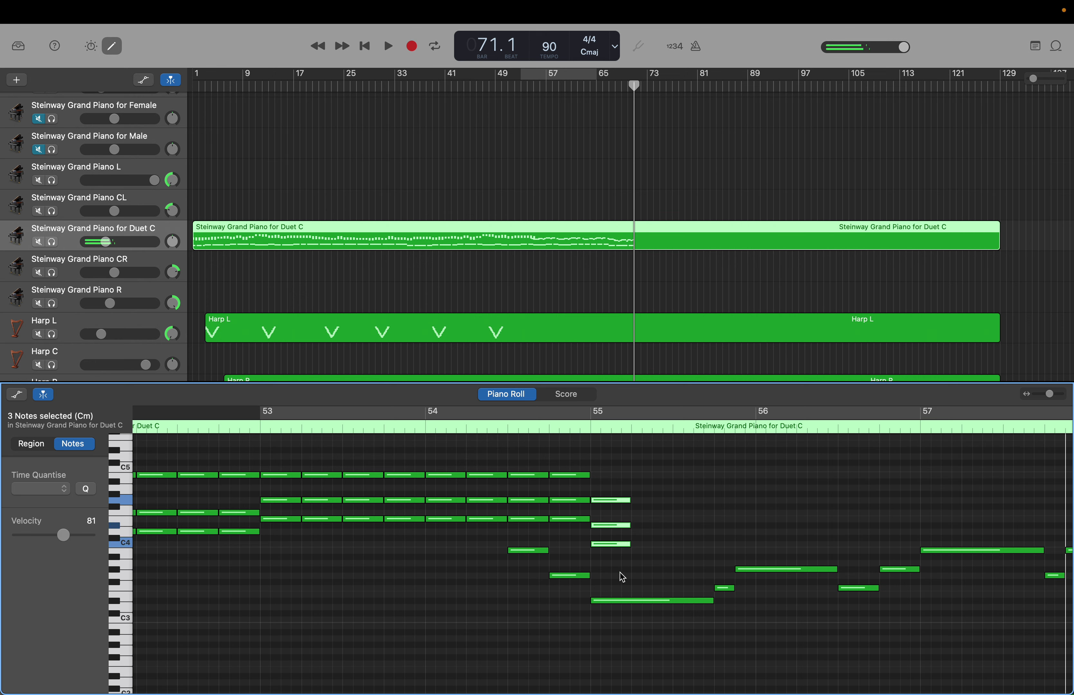
pyautogui.moveTo(634, 85); pyautogui.dragTo(533, 84)
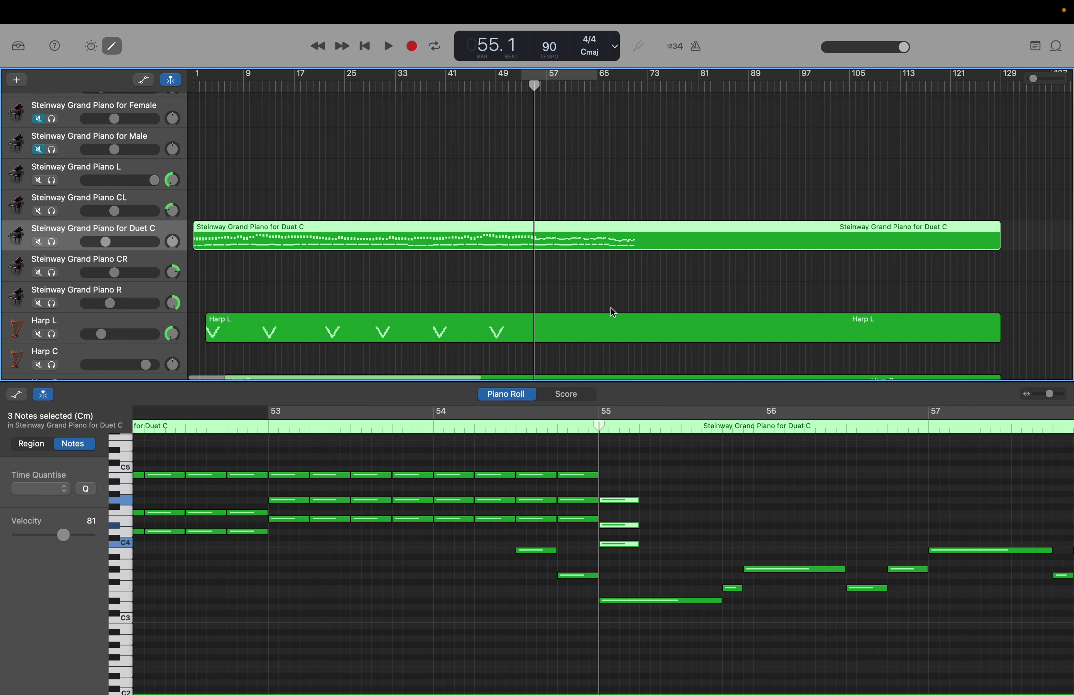
pyautogui.moveTo(597, 427); pyautogui.dragTo(639, 427)
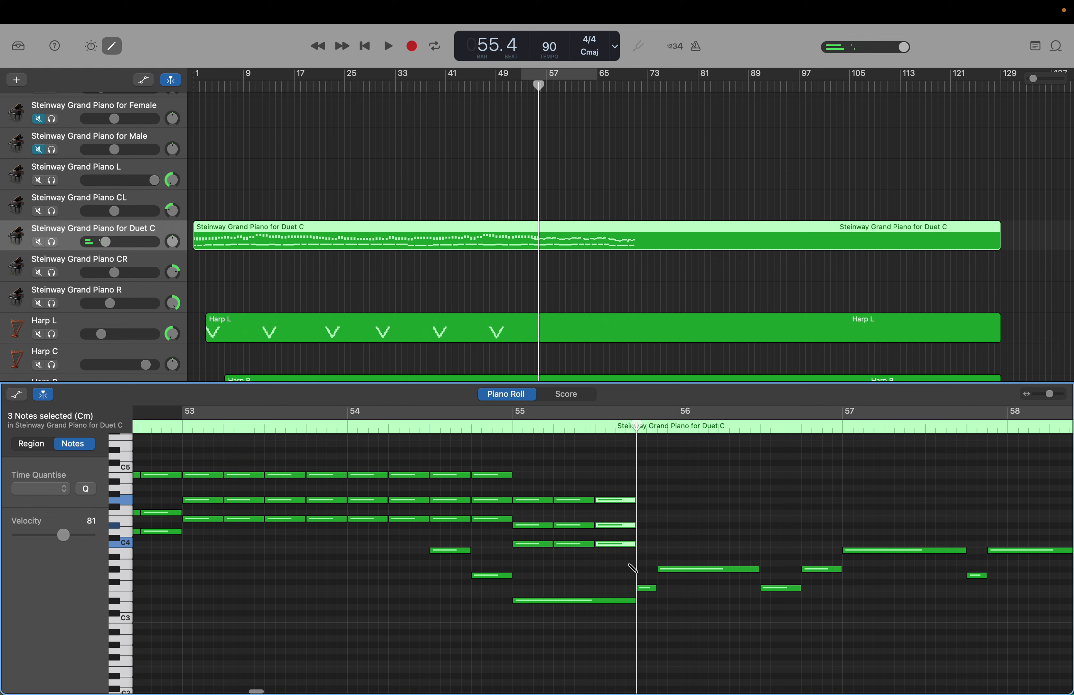
pyautogui.click(647, 544)
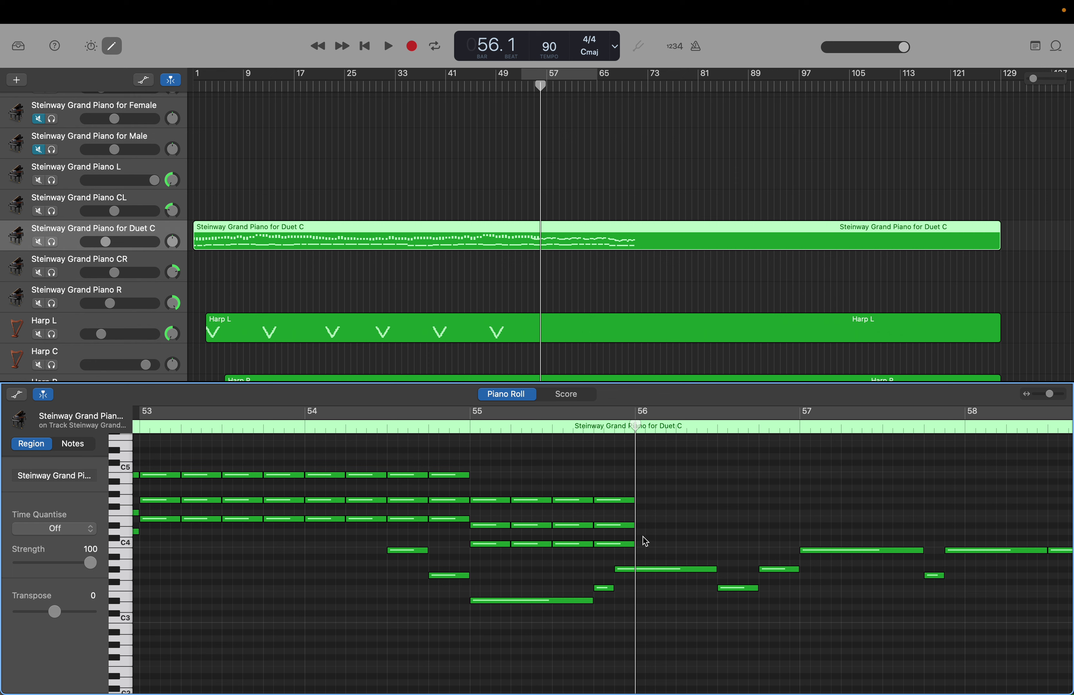
# Step: Add a one-beat chord of D4, F4 and G#4 at the start of bar 56
pyautogui.rightClick(642, 537)
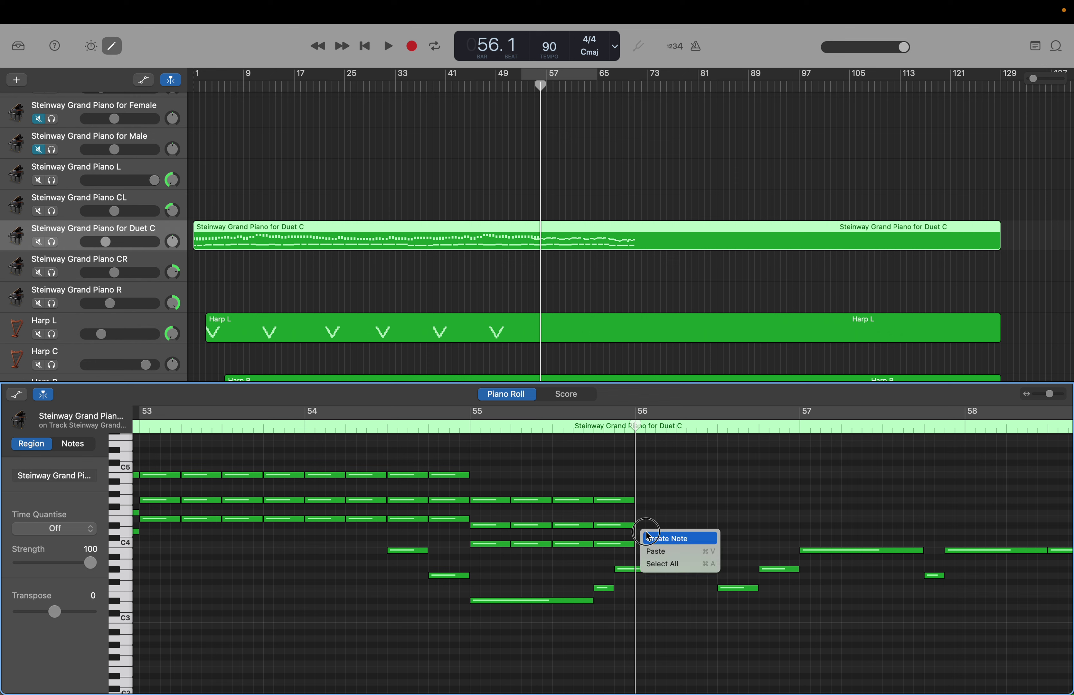
pyautogui.click(650, 540)
pyautogui.click(649, 537)
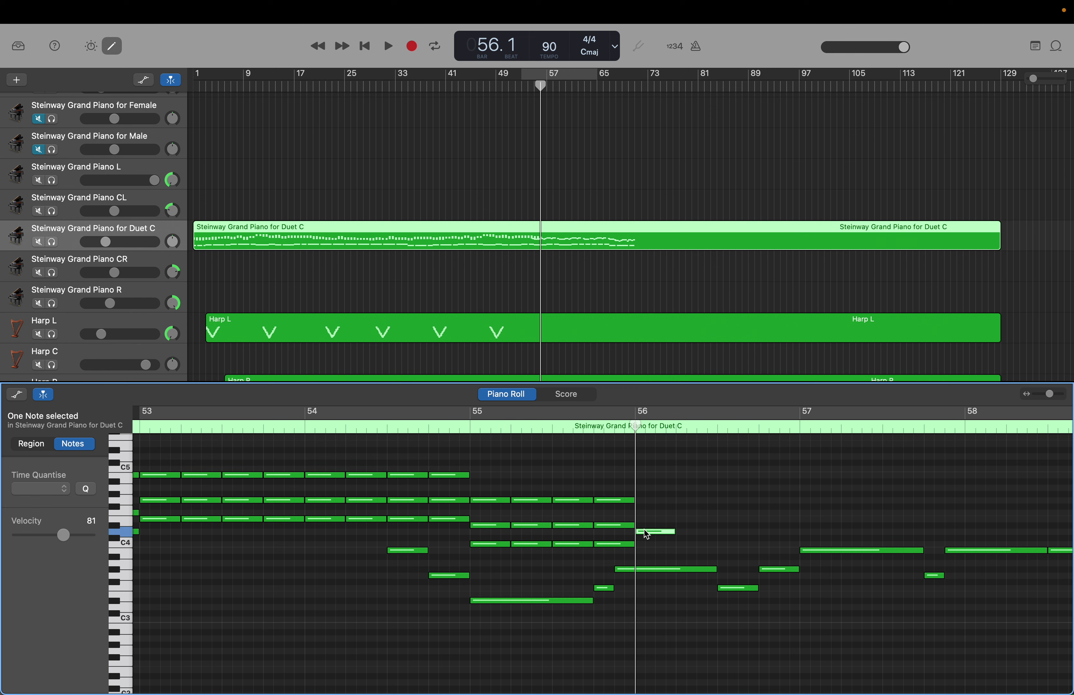
pyautogui.rightClick(640, 513)
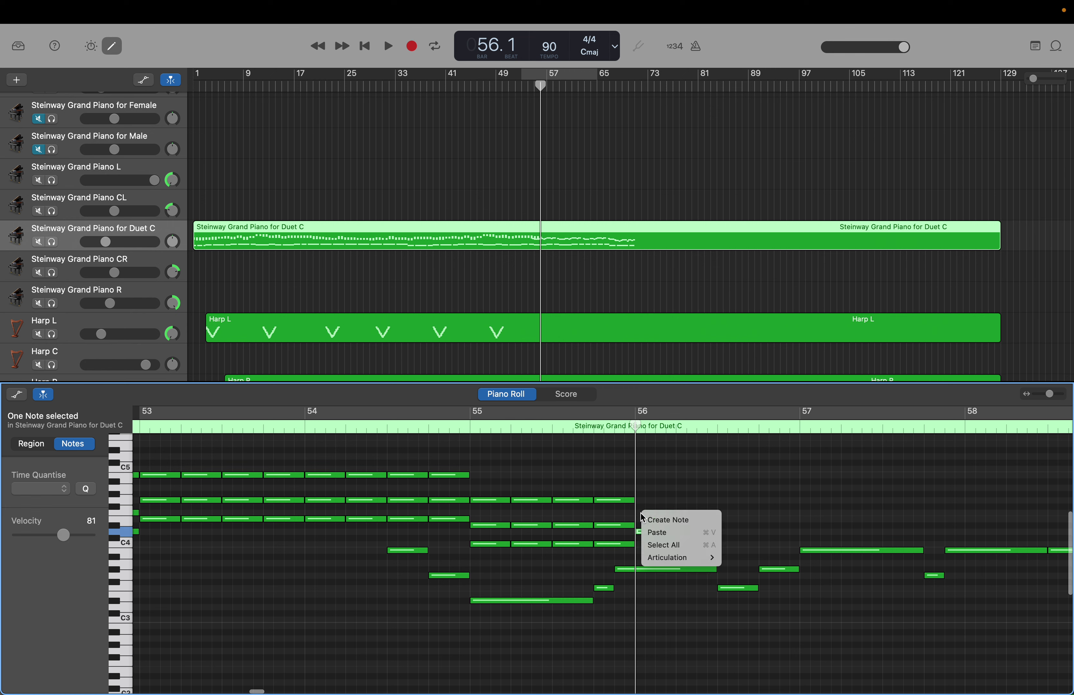
pyautogui.click(649, 512)
pyautogui.click(649, 513)
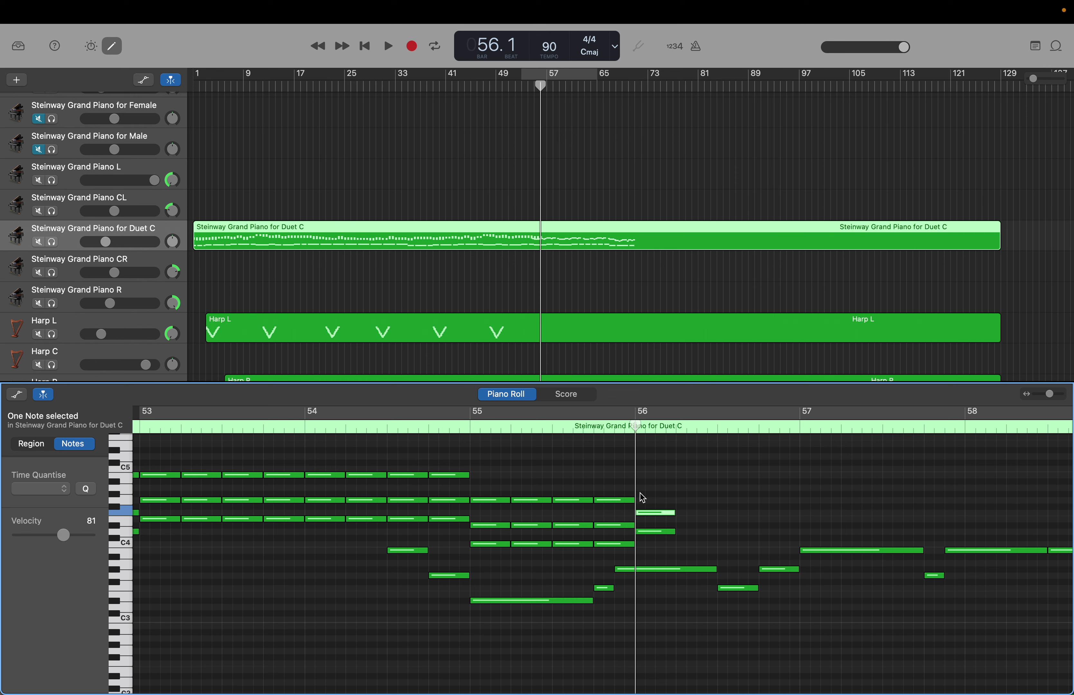
pyautogui.rightClick(642, 498)
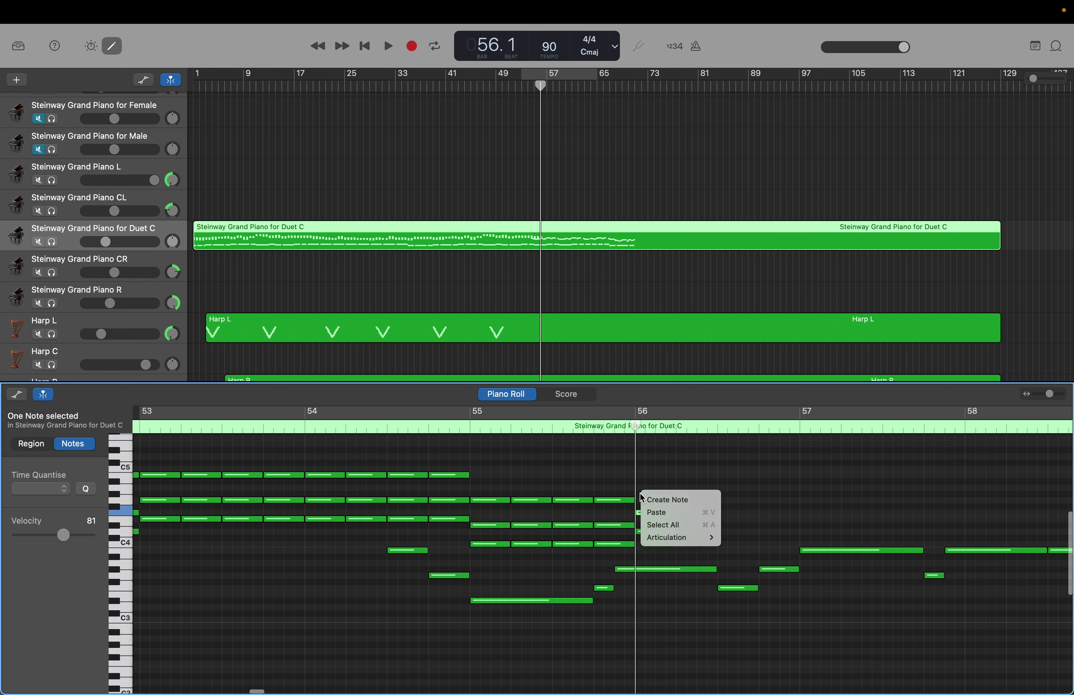
pyautogui.click(652, 499)
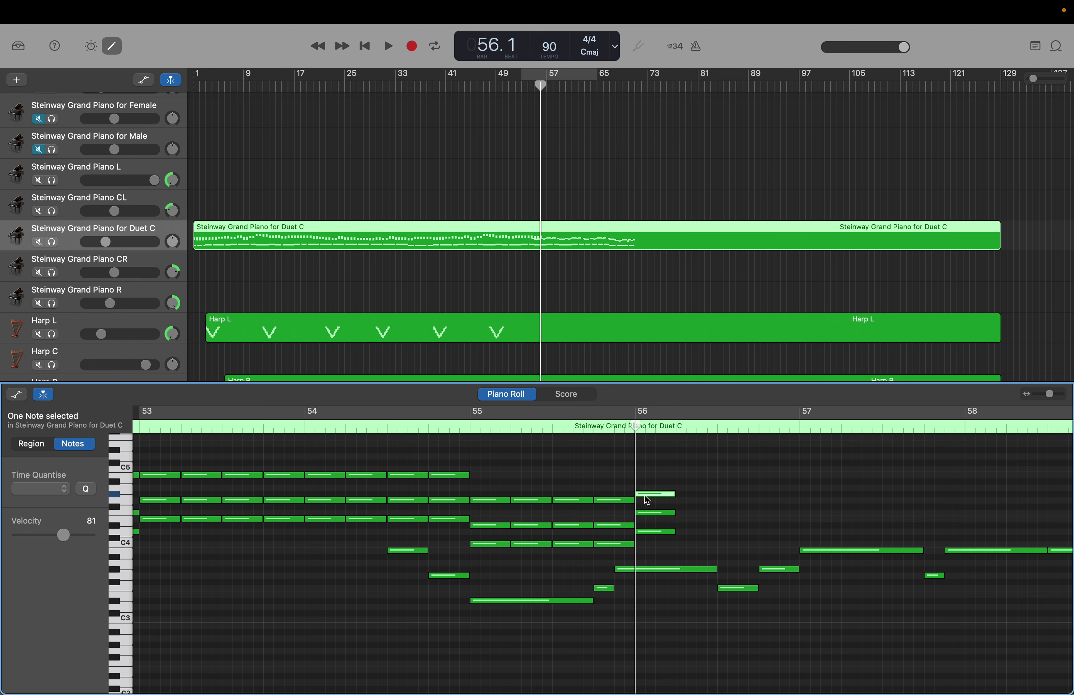
pyautogui.click(646, 496)
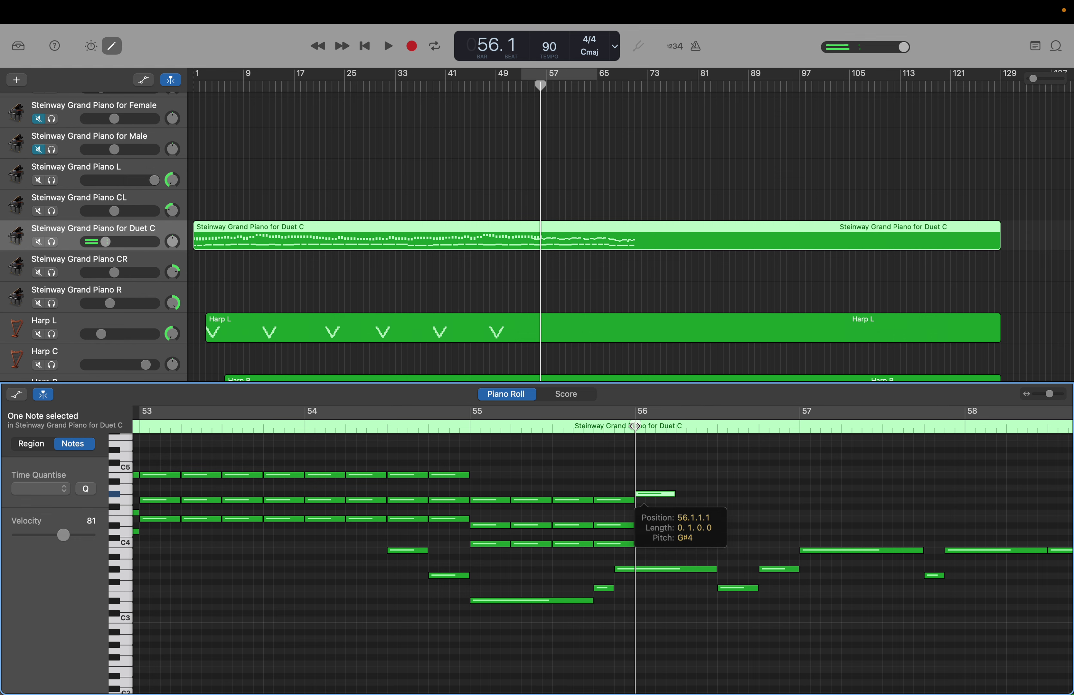
# Step: Copy the D4, F4, G#4 chord at bar 56 and paste it on beats 2, 3 and 4 of that bar
pyautogui.moveTo(632, 428); pyautogui.dragTo(674, 428)
pyautogui.moveTo(649, 482); pyautogui.dragTo(651, 540)
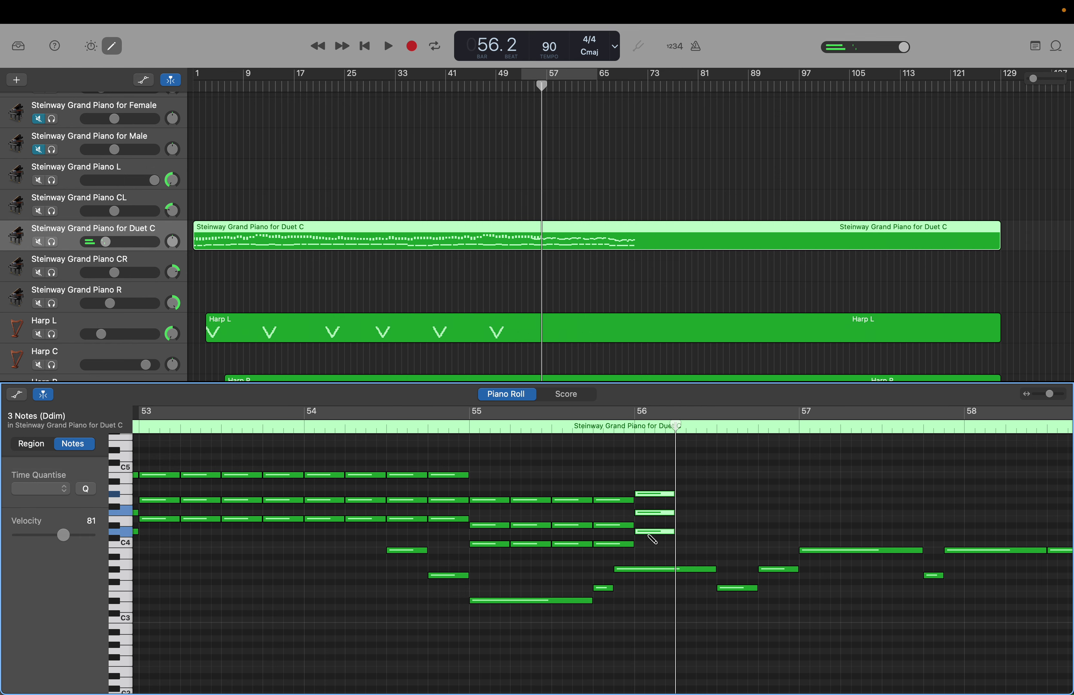
pyautogui.press('super+v')
pyautogui.press('super+v')
pyautogui.press('super+v')
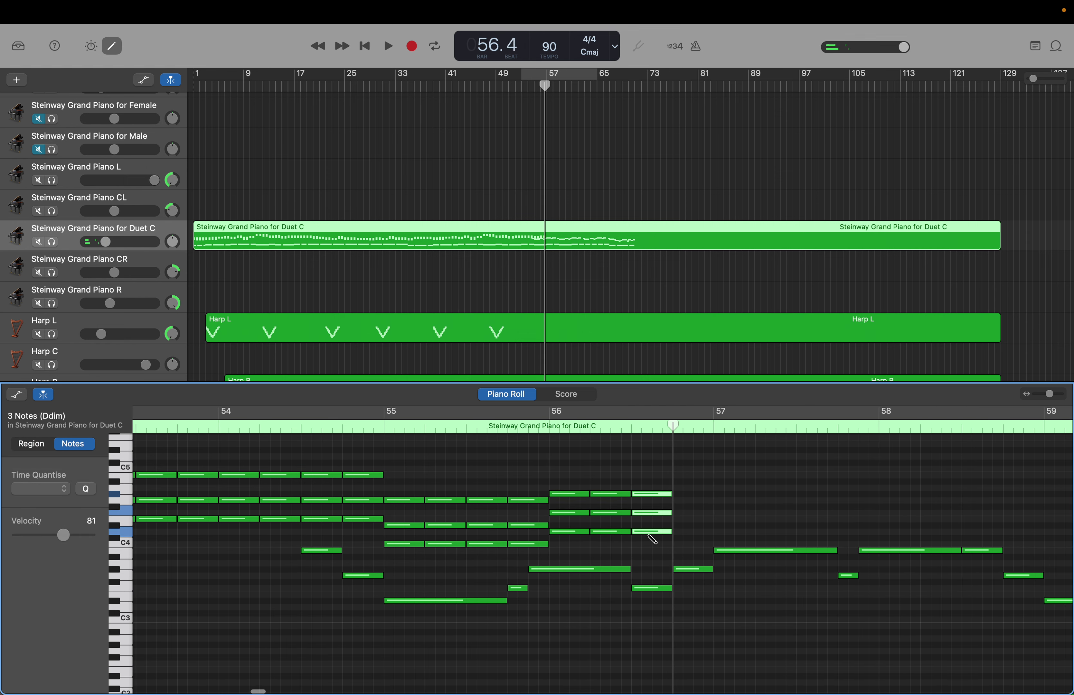
pyautogui.click(717, 523)
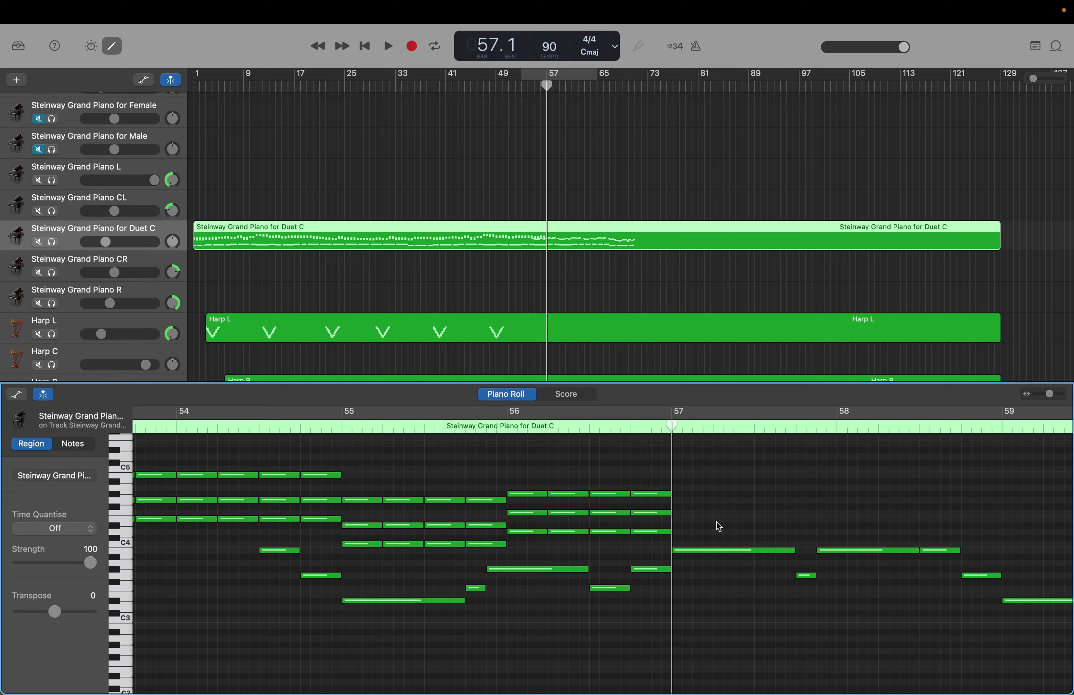
# Step: Add a one-beat chord of E4, G4 and B4 at the start of bar 57
pyautogui.rightClick(681, 525)
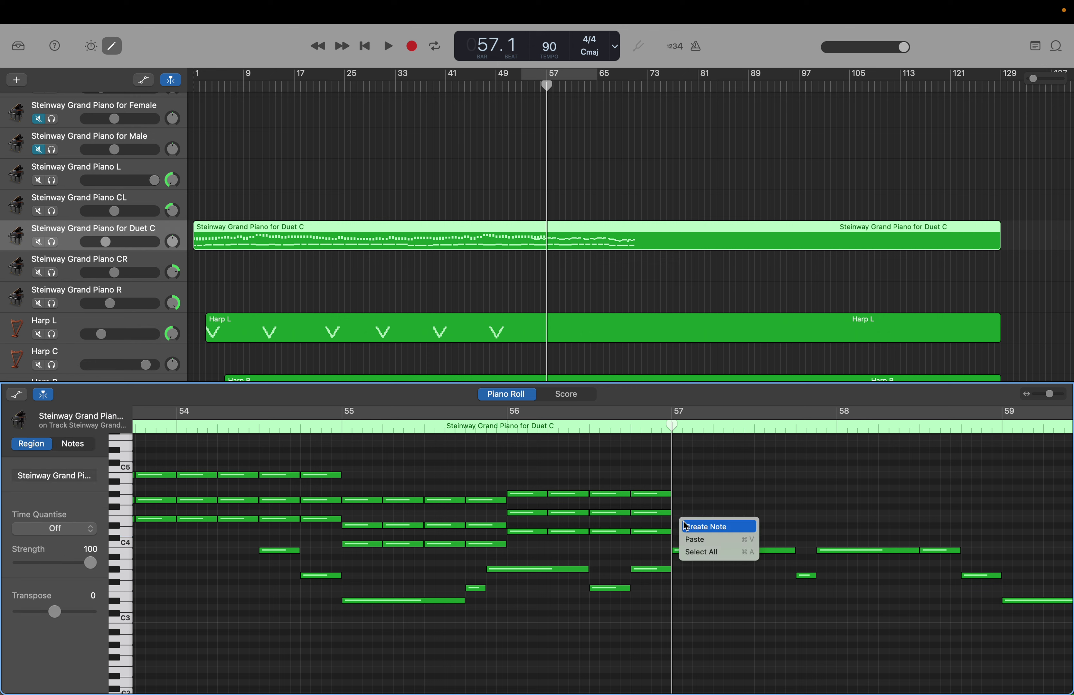
pyautogui.click(688, 526)
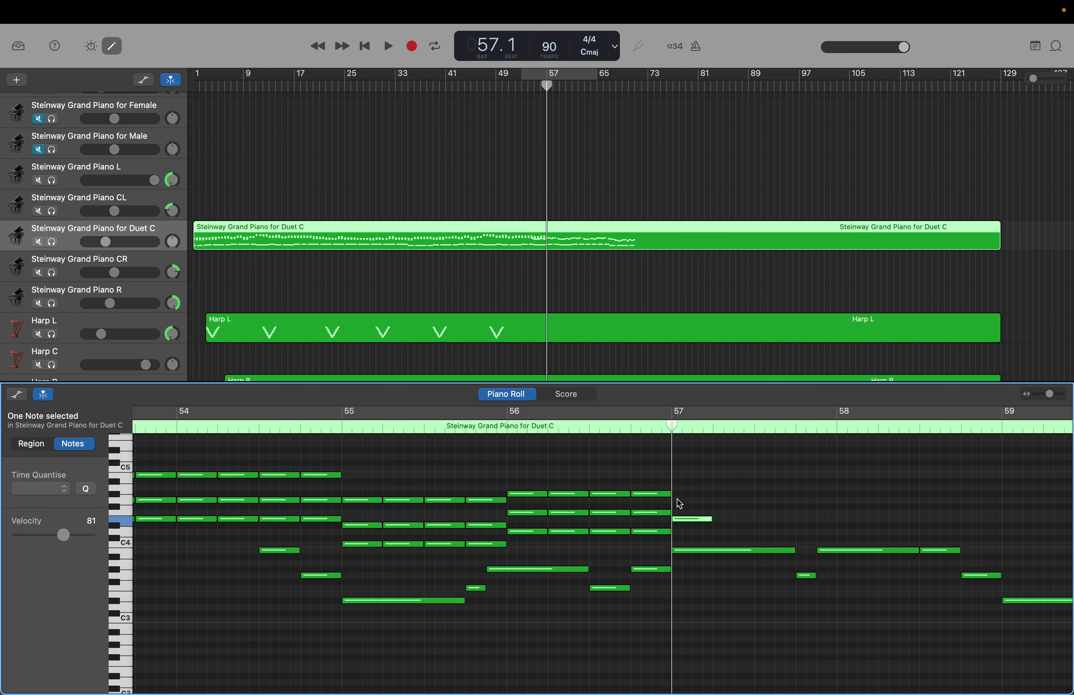
pyautogui.rightClick(679, 504)
pyautogui.click(684, 506)
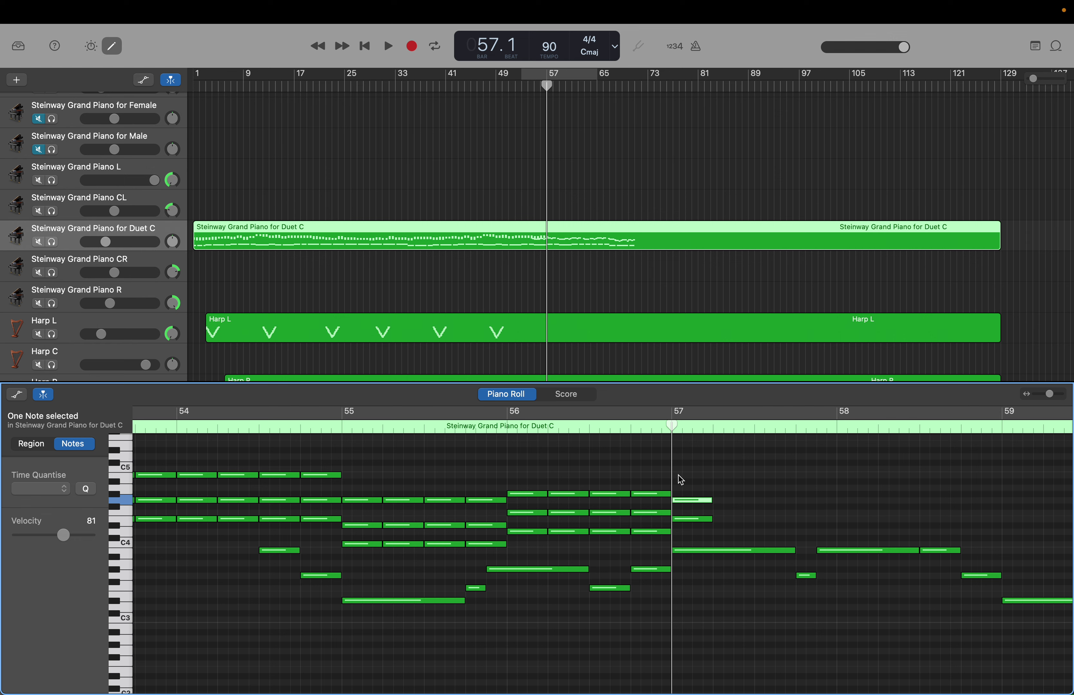
pyautogui.rightClick(681, 480)
pyautogui.click(690, 481)
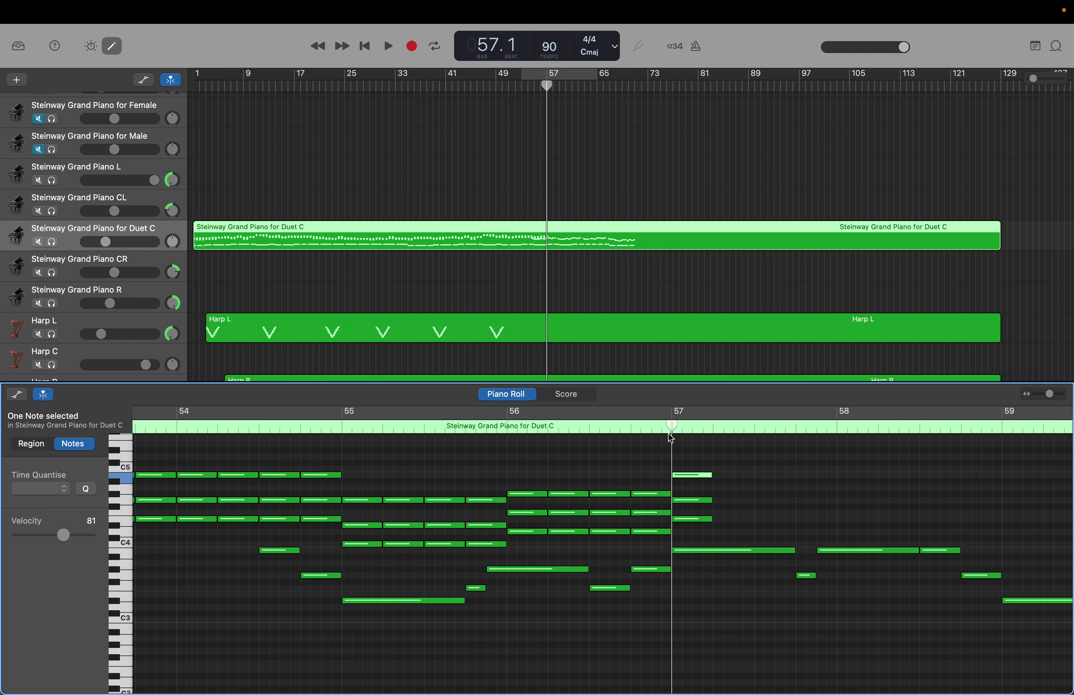
# Step: Copy the E4, G4, B4 chord at bar 57 and paste it on every remaining beat of bars 57 and 58
pyautogui.moveTo(672, 424); pyautogui.dragTo(712, 424)
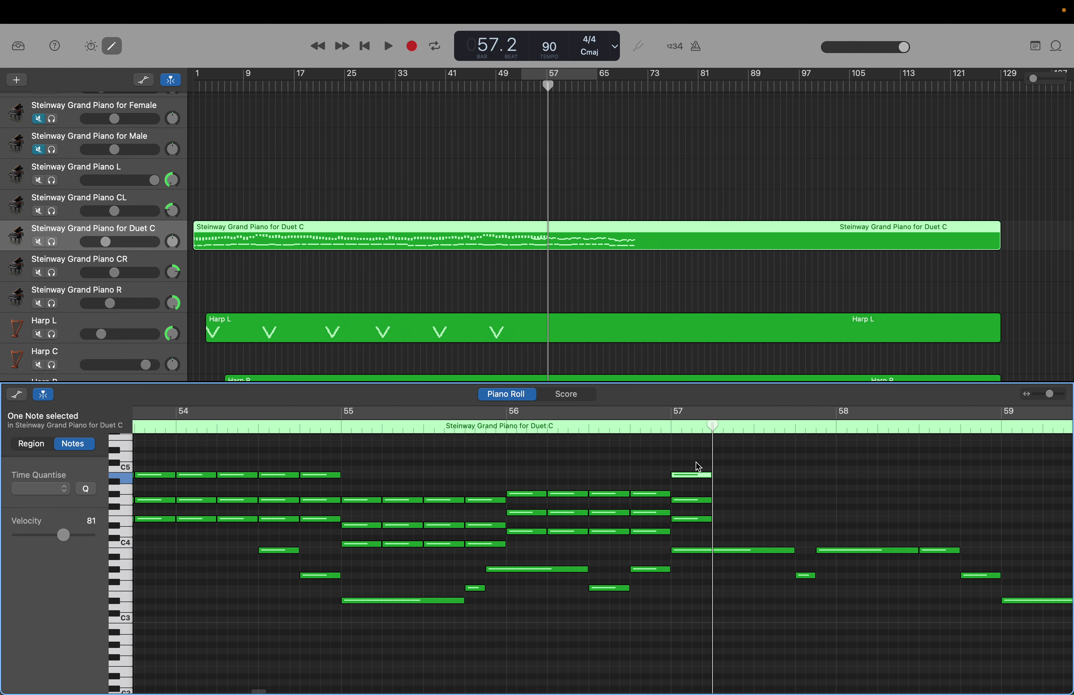
pyautogui.moveTo(695, 465); pyautogui.dragTo(698, 534)
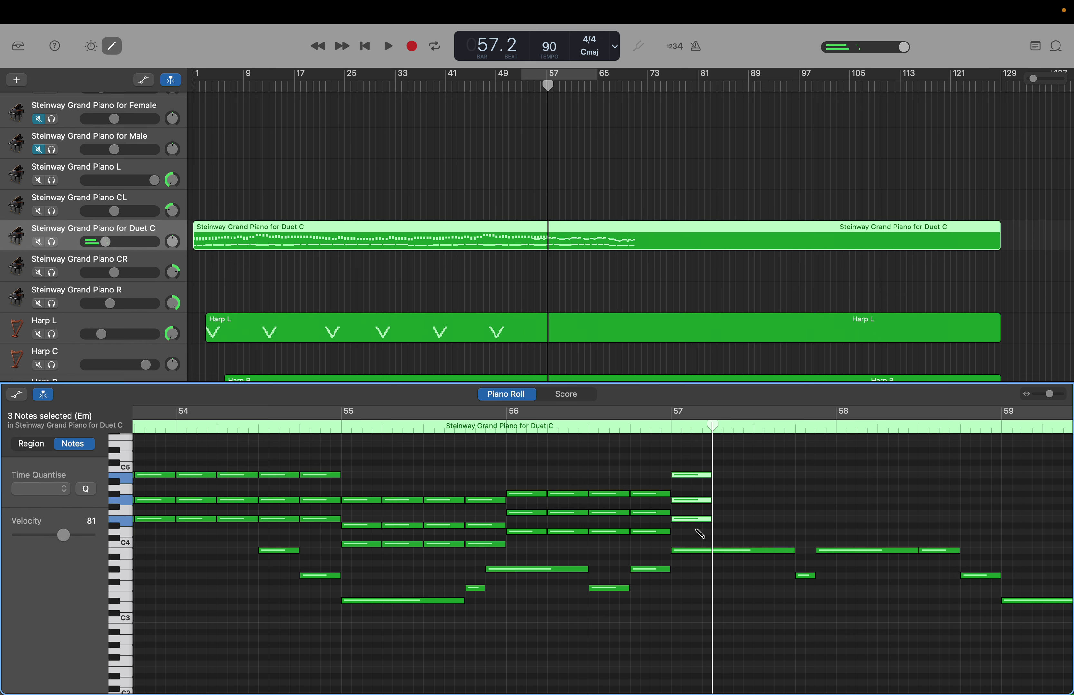
pyautogui.press('super+v')
pyautogui.press('super+v')
pyautogui.press('super+v')
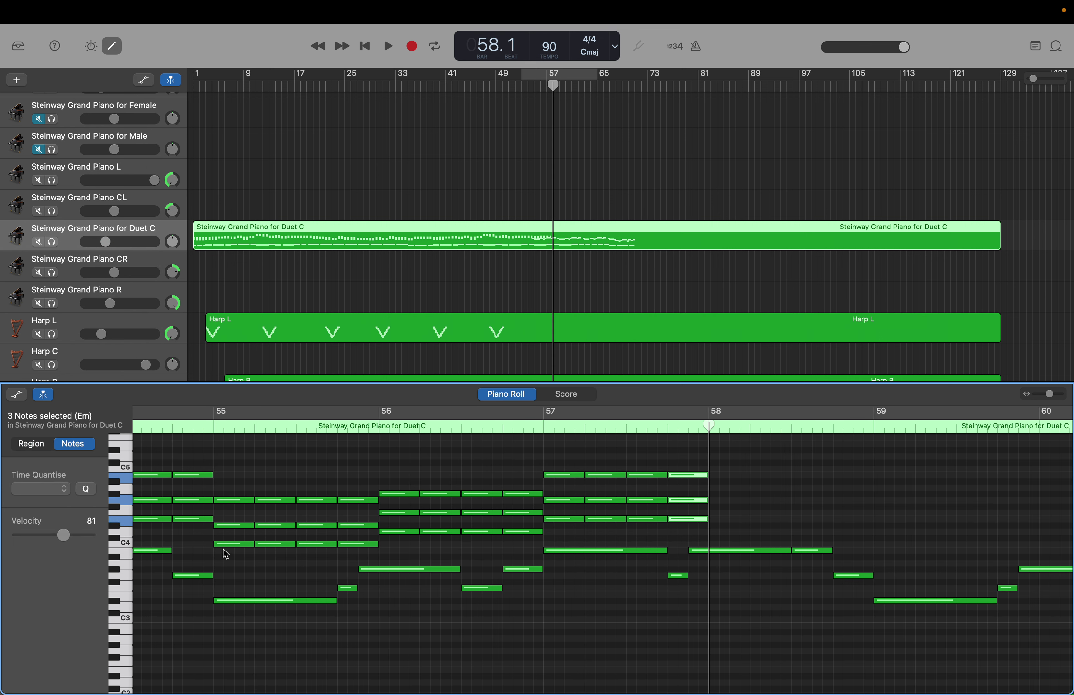
pyautogui.hscroll(2, 653, 461)
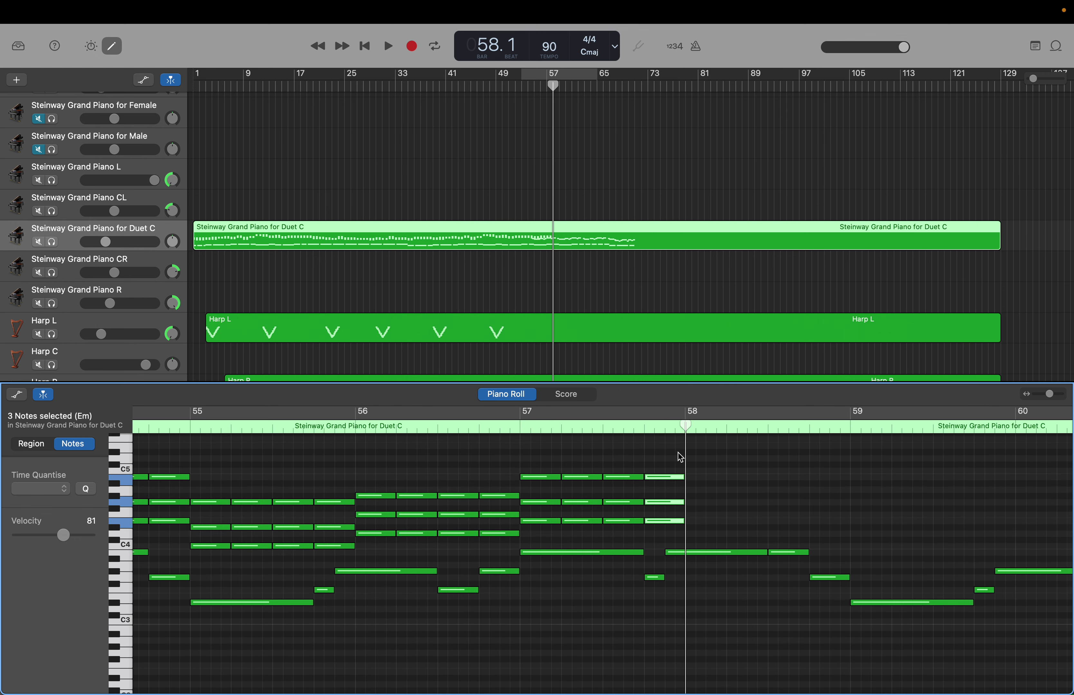
pyautogui.press('space')
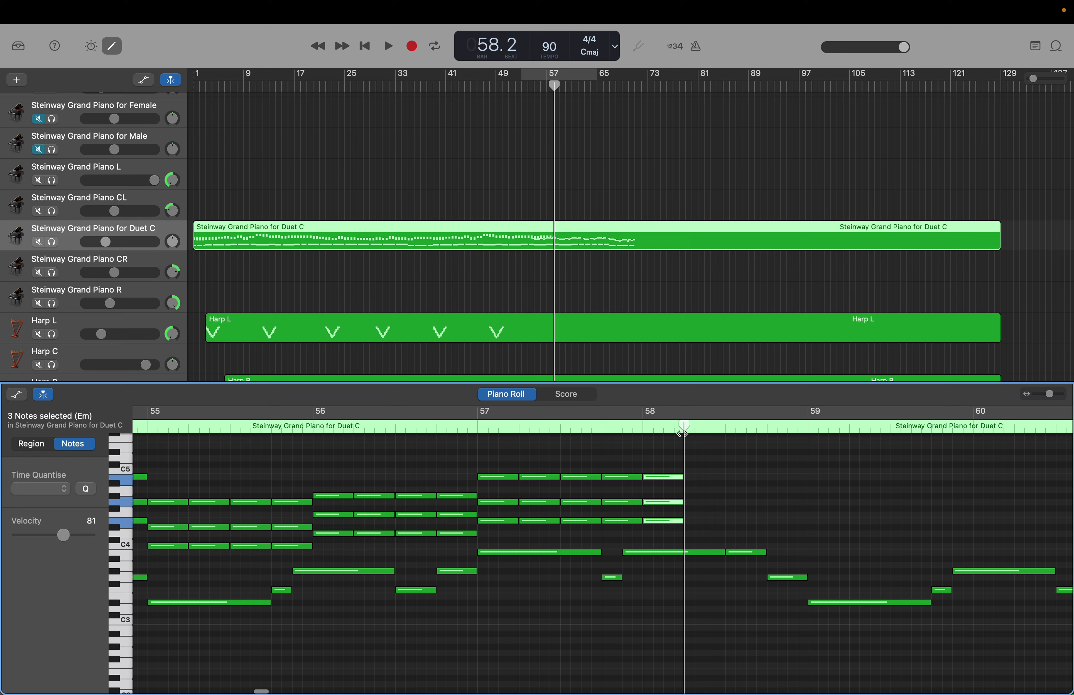
pyautogui.hscroll(-5, 682, 433)
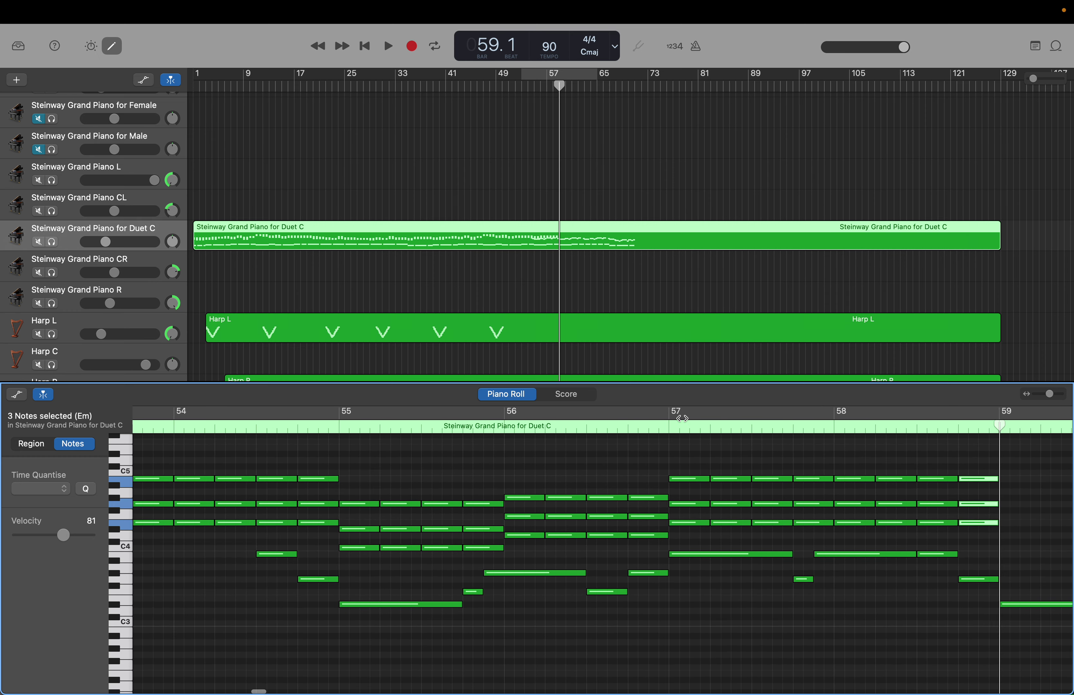
# Step: Copy all the one-beat chords of bars 55 to 58, without the bass line, and paste them from bar 59
pyautogui.moveTo(356, 558); pyautogui.dragTo(653, 442)
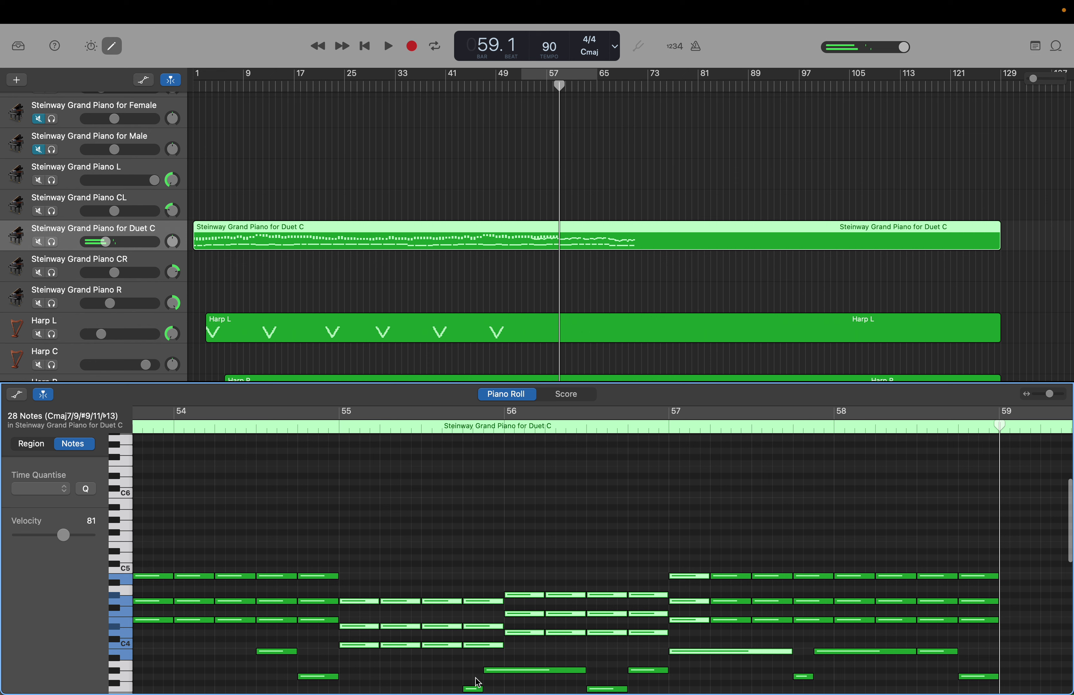
pyautogui.click(354, 656)
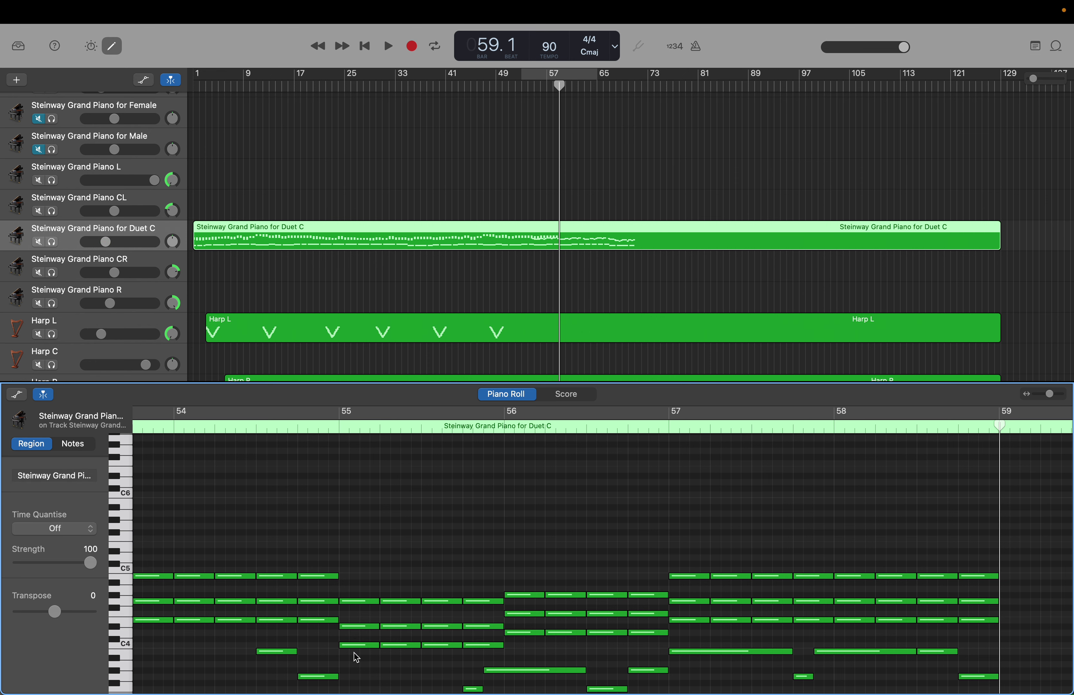
pyautogui.click(351, 653)
pyautogui.moveTo(355, 536); pyautogui.dragTo(985, 648)
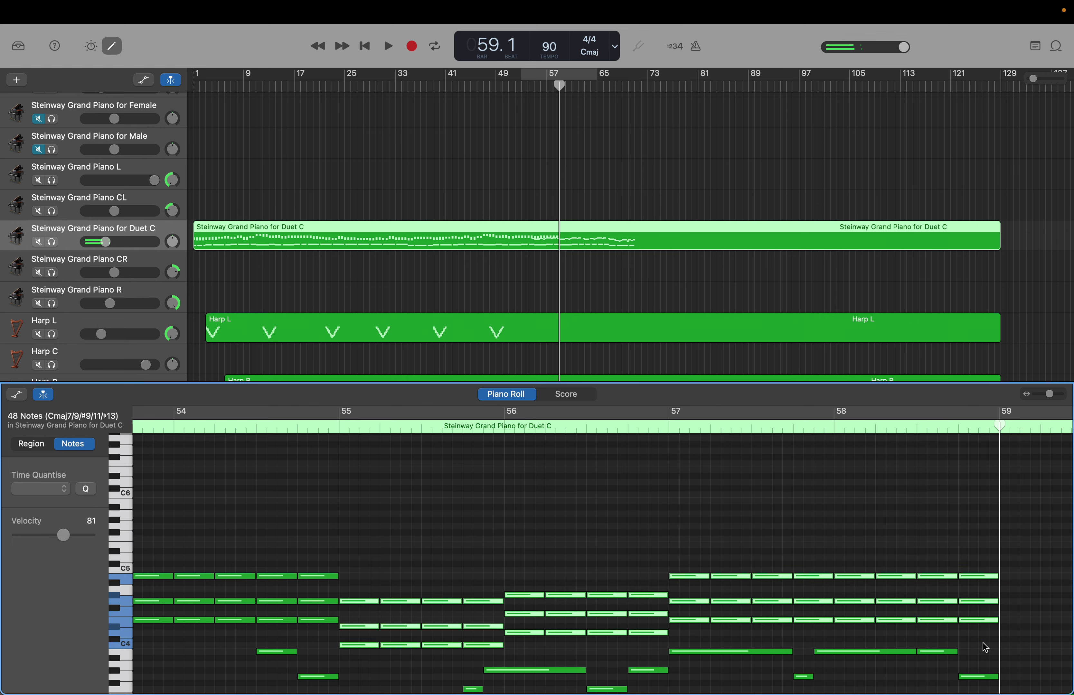
pyautogui.press('space')
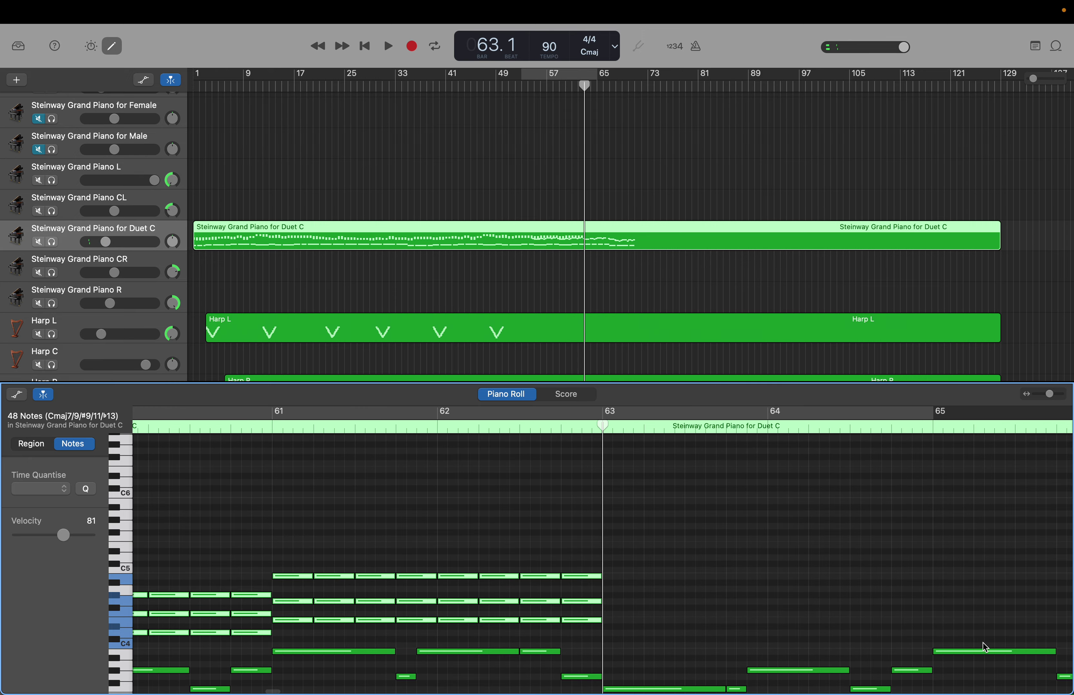
# Step: Add a one-beat chord of E4, F4 and A4 at the start of bar 63
pyautogui.scroll(-5, 985, 648)
pyautogui.scroll(-5, 986, 648)
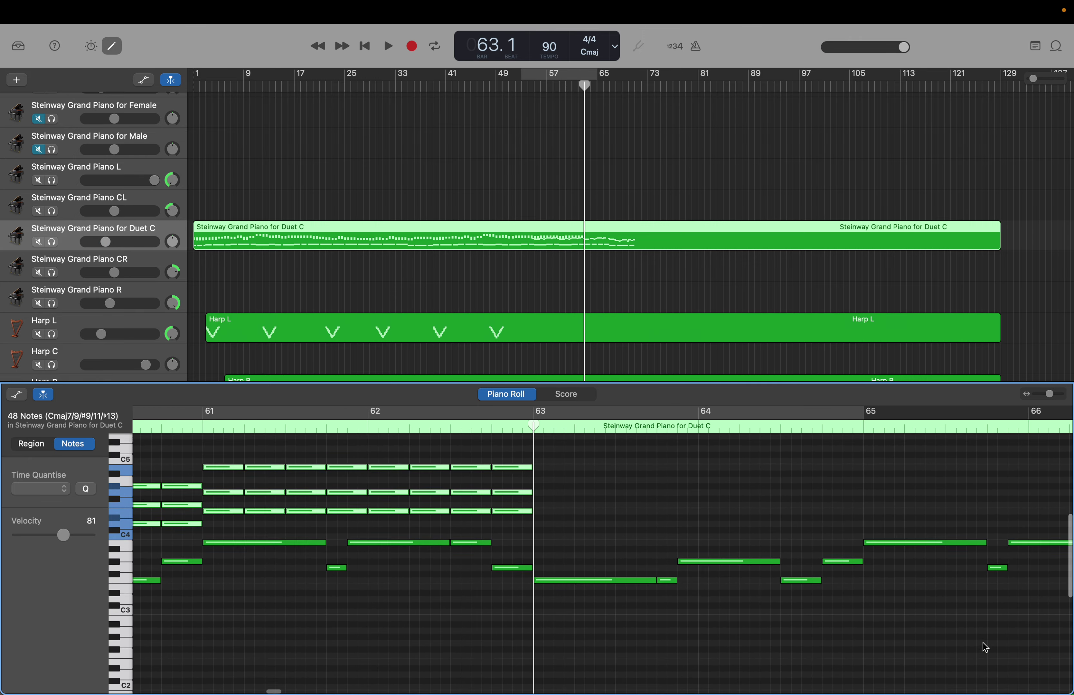
pyautogui.scroll(10, 983, 644)
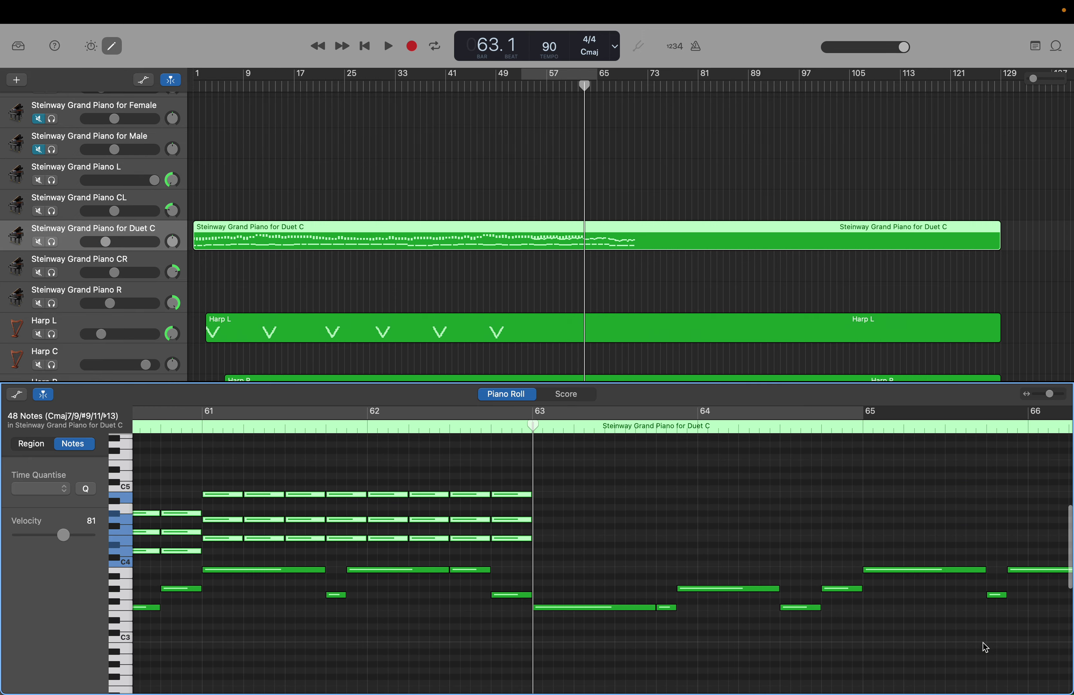
pyautogui.click(717, 581)
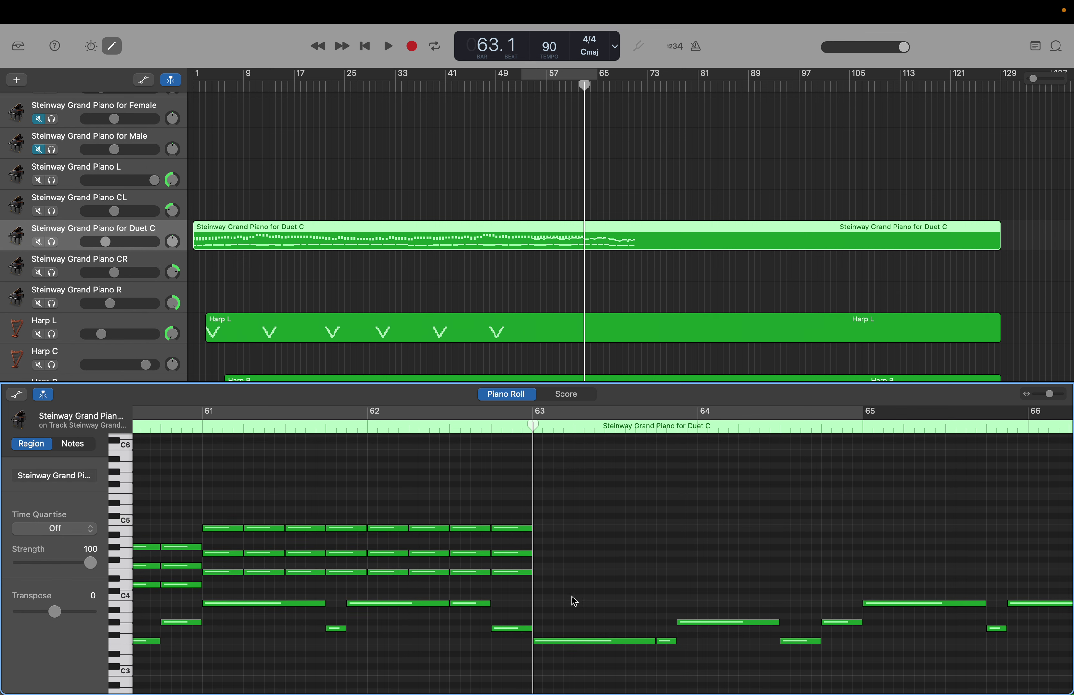
pyautogui.click(517, 573)
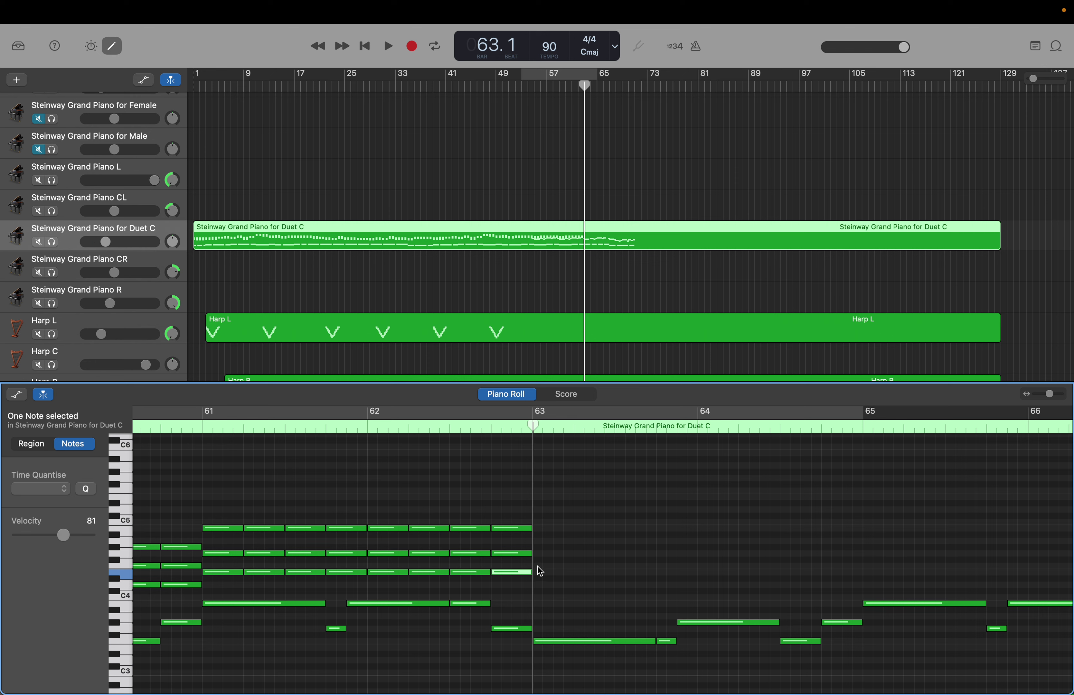
pyautogui.rightClick(540, 572)
pyautogui.click(547, 570)
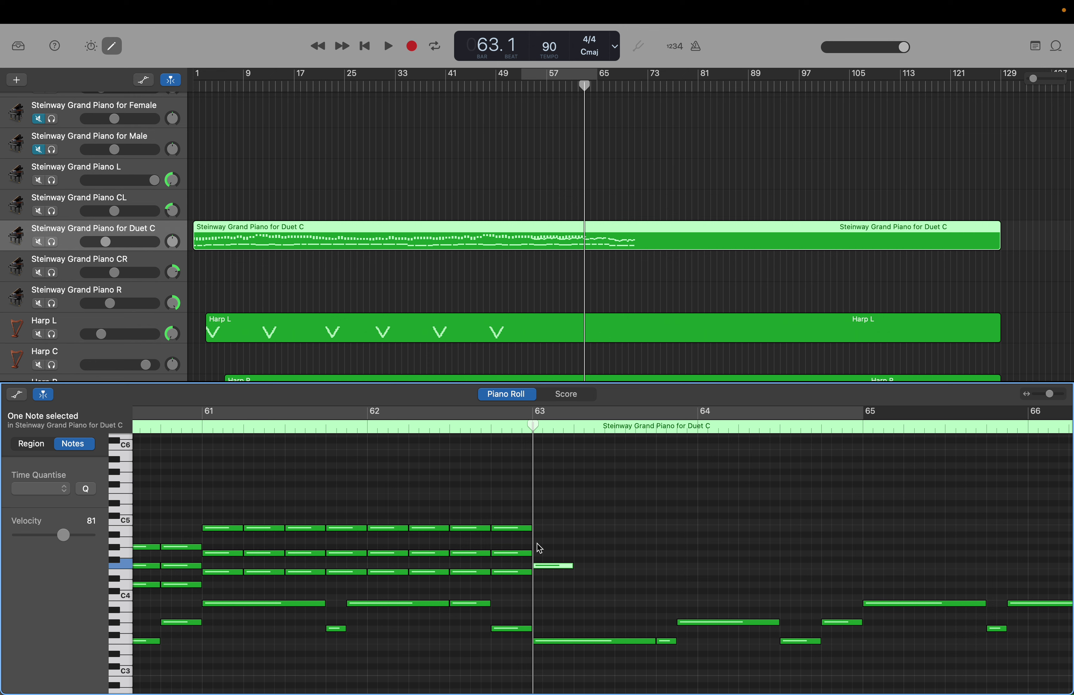
pyautogui.rightClick(537, 542)
pyautogui.click(558, 548)
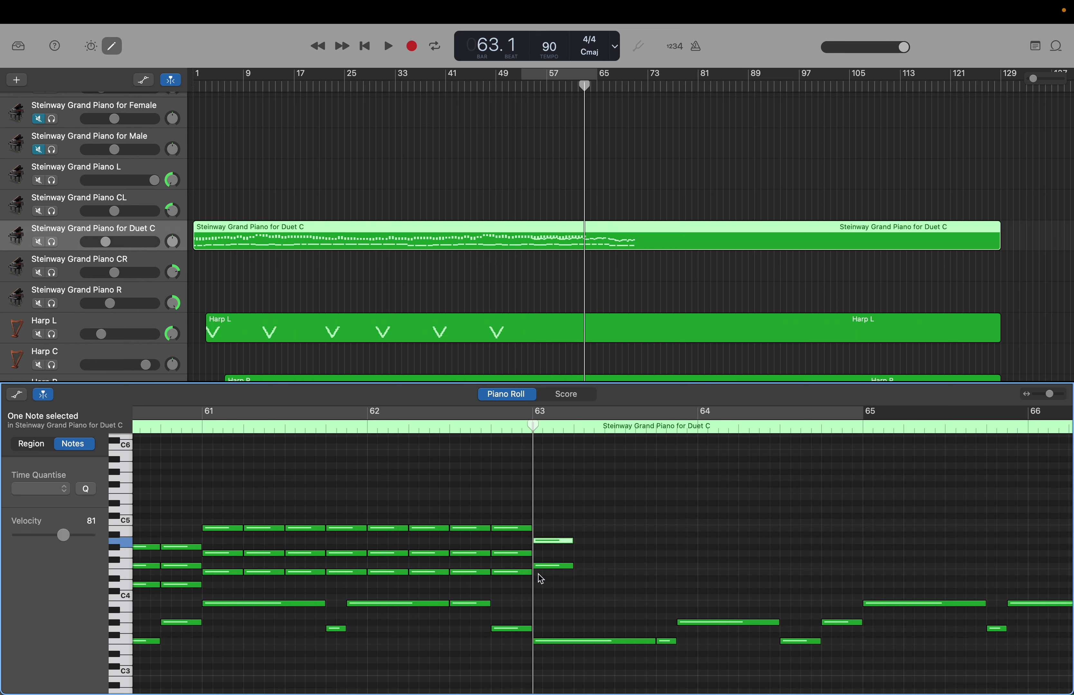
pyautogui.rightClick(537, 574)
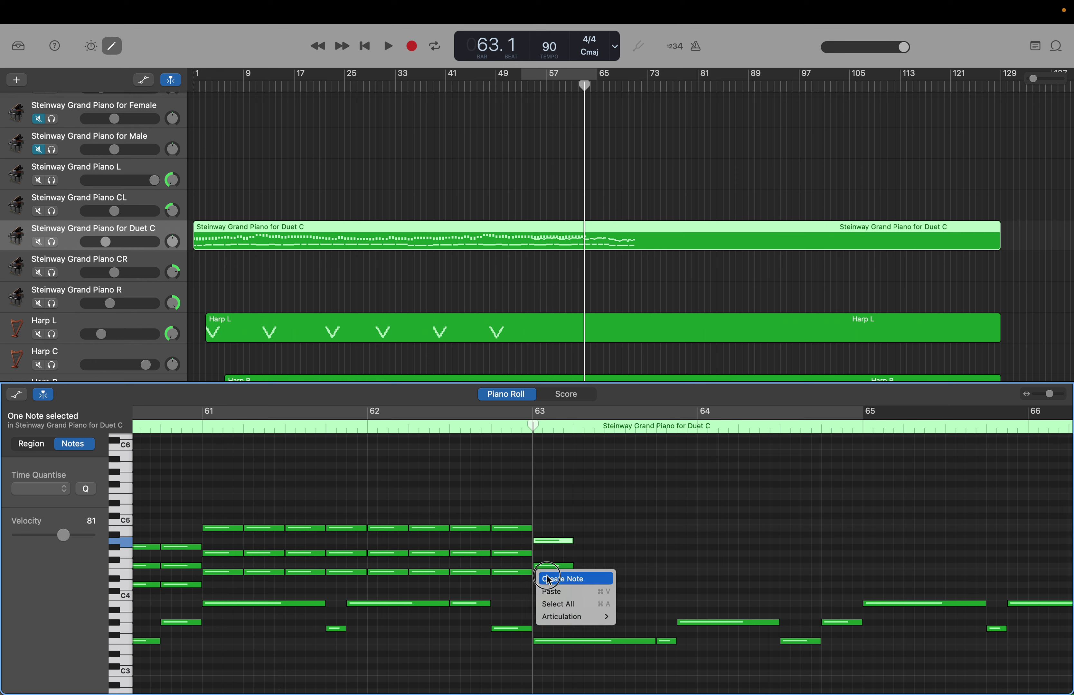
pyautogui.click(548, 579)
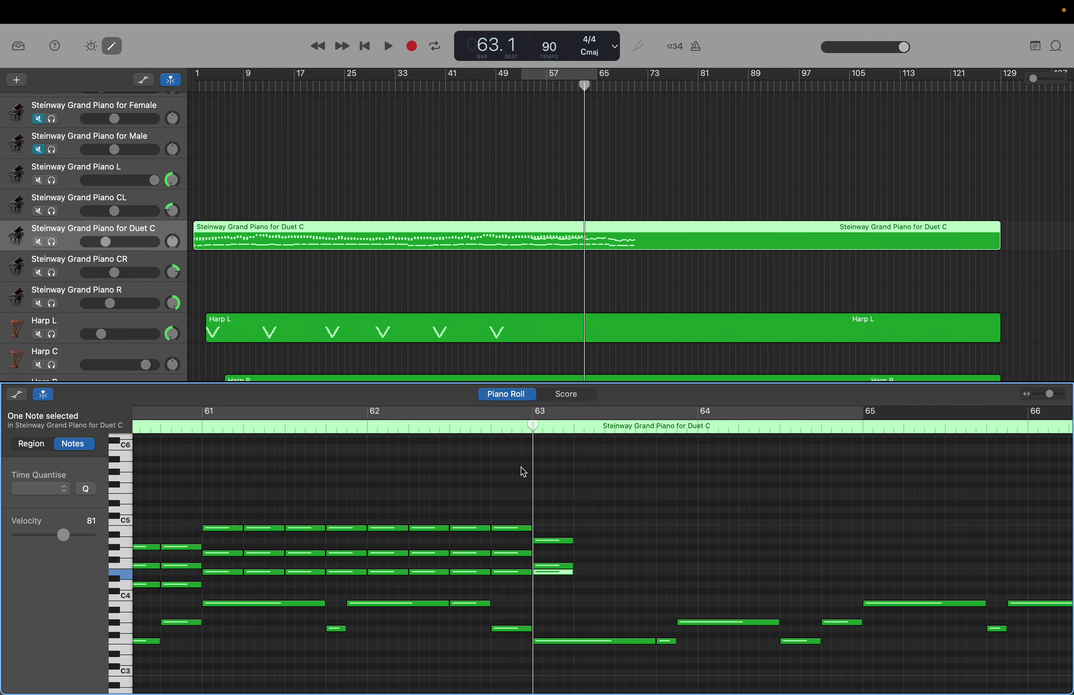
# Step: Lower the chord's A4 at bar 63 to G#4 and paste copies of the chord on every remaining beat of bars 63 and 64
pyautogui.moveTo(533, 426); pyautogui.dragTo(575, 426)
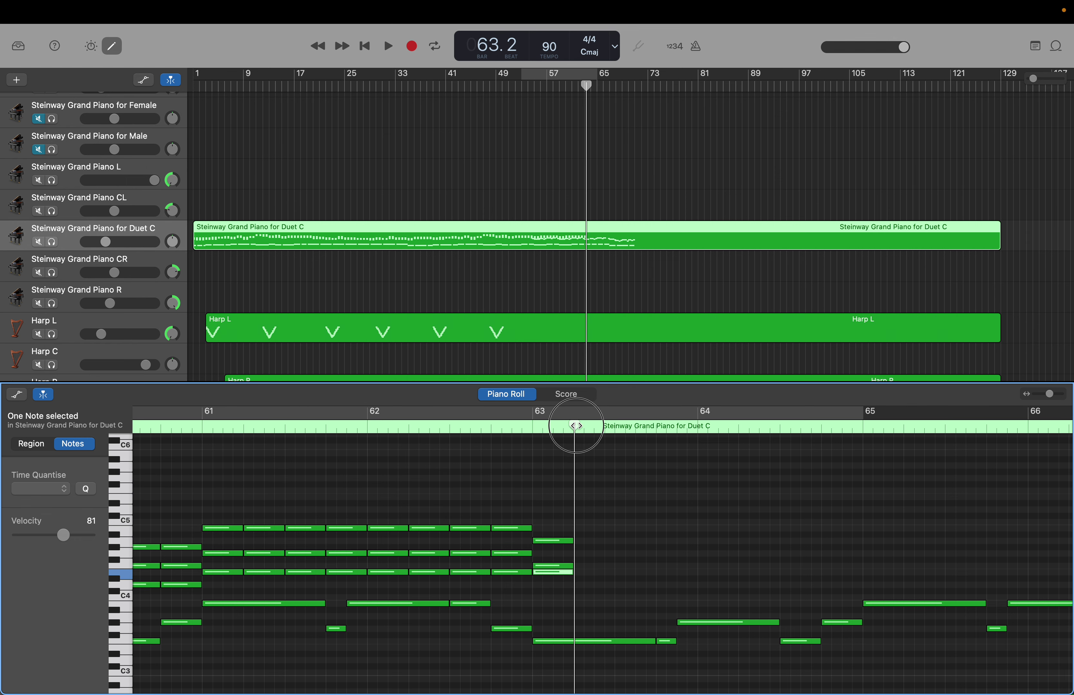
pyautogui.moveTo(557, 489); pyautogui.dragTo(545, 587)
pyautogui.click(602, 554)
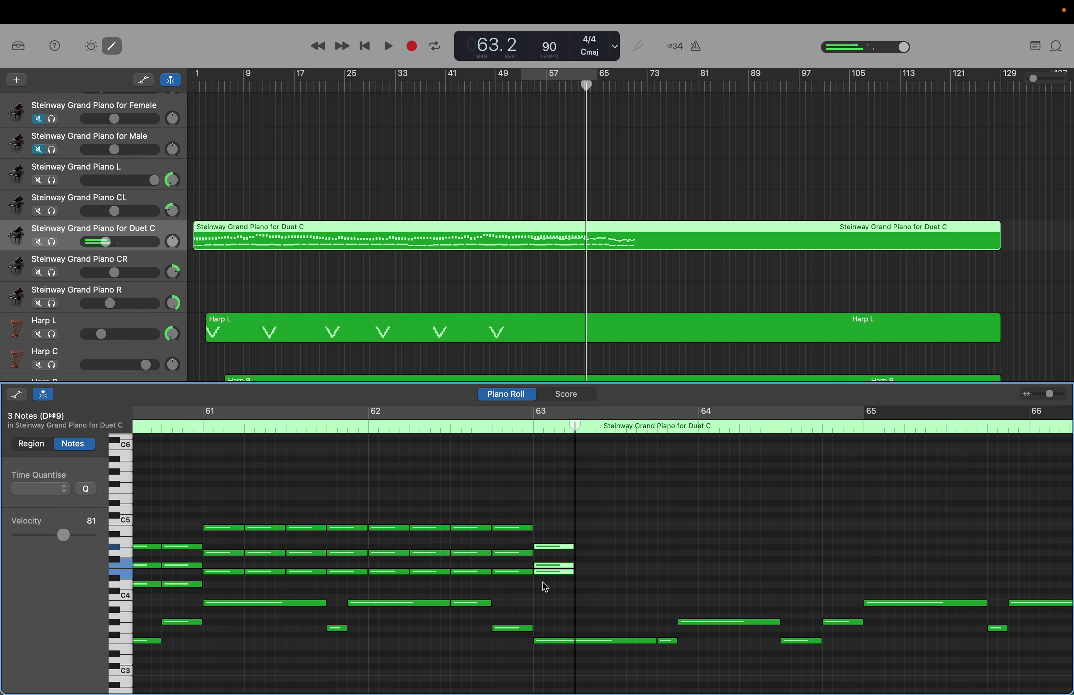
pyautogui.press('super+c')
pyautogui.press('super+v')
pyautogui.press('super+v')
pyautogui.press('super+v')
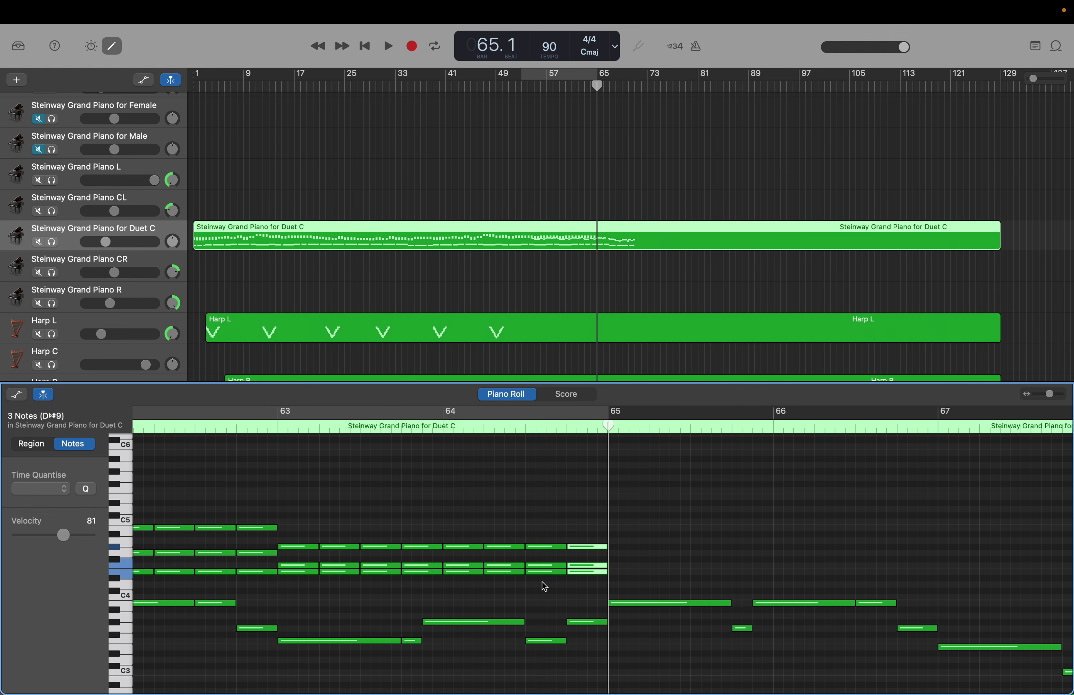
pyautogui.hscroll(3, 647, 567)
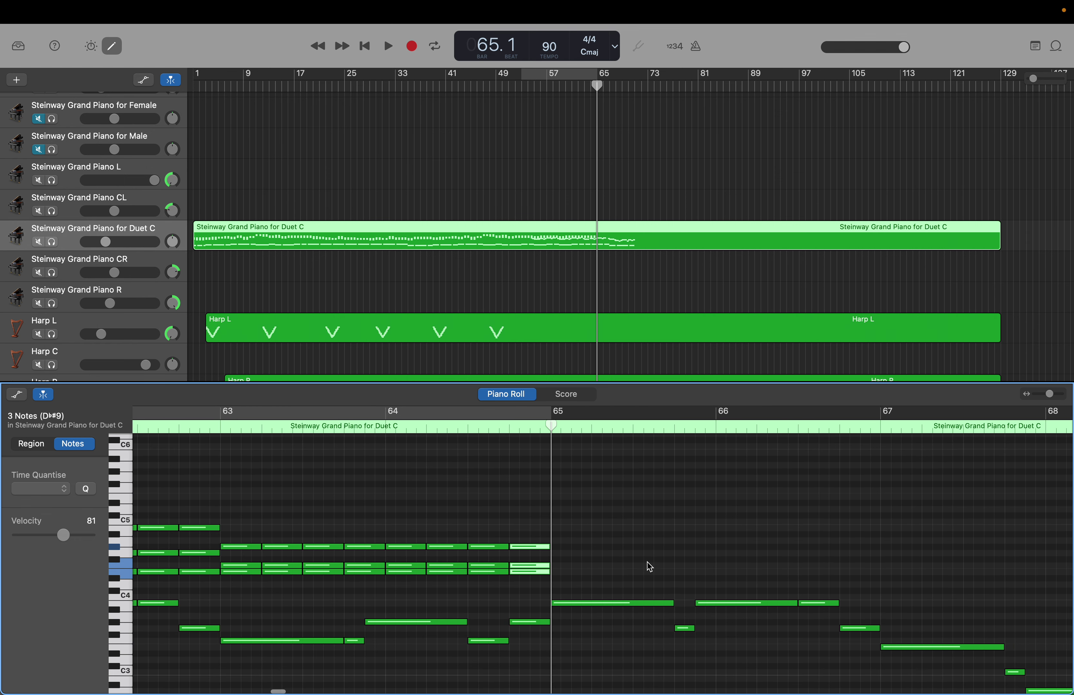
# Step: Copy an E4, G4, B4 chord from bar 62 and paste it on every beat of bars 65 and 66
pyautogui.click(612, 575)
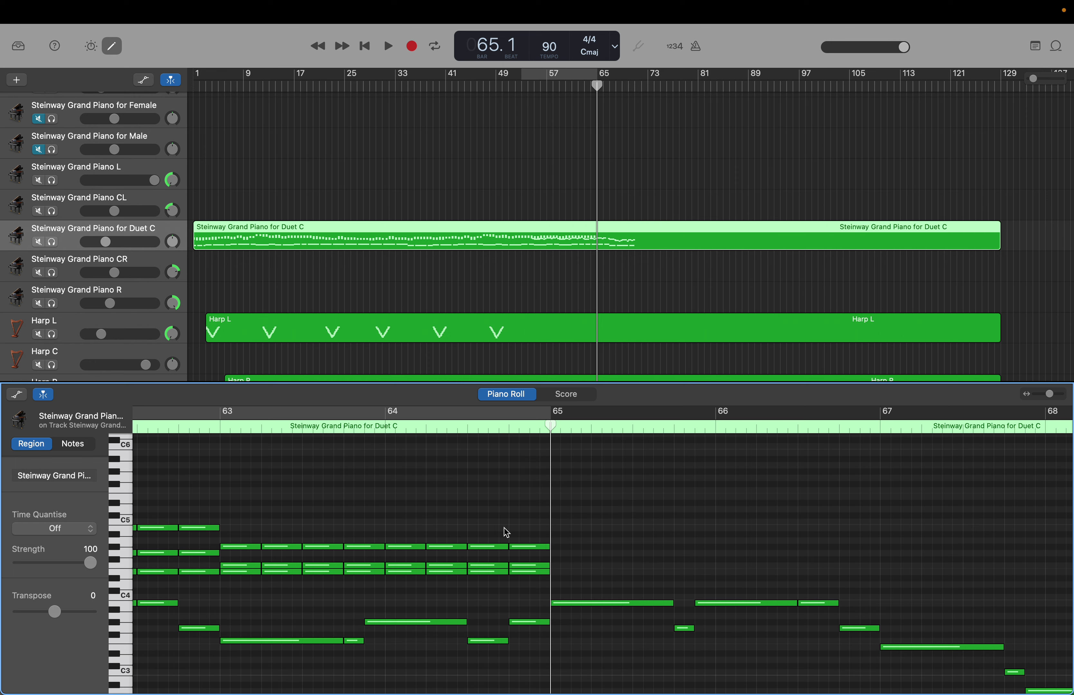
pyautogui.hscroll(-5, 442, 522)
pyautogui.moveTo(346, 503); pyautogui.dragTo(346, 603)
pyautogui.press('super+v')
pyautogui.press('super+v')
pyautogui.press('super+v')
pyautogui.press('super+v')
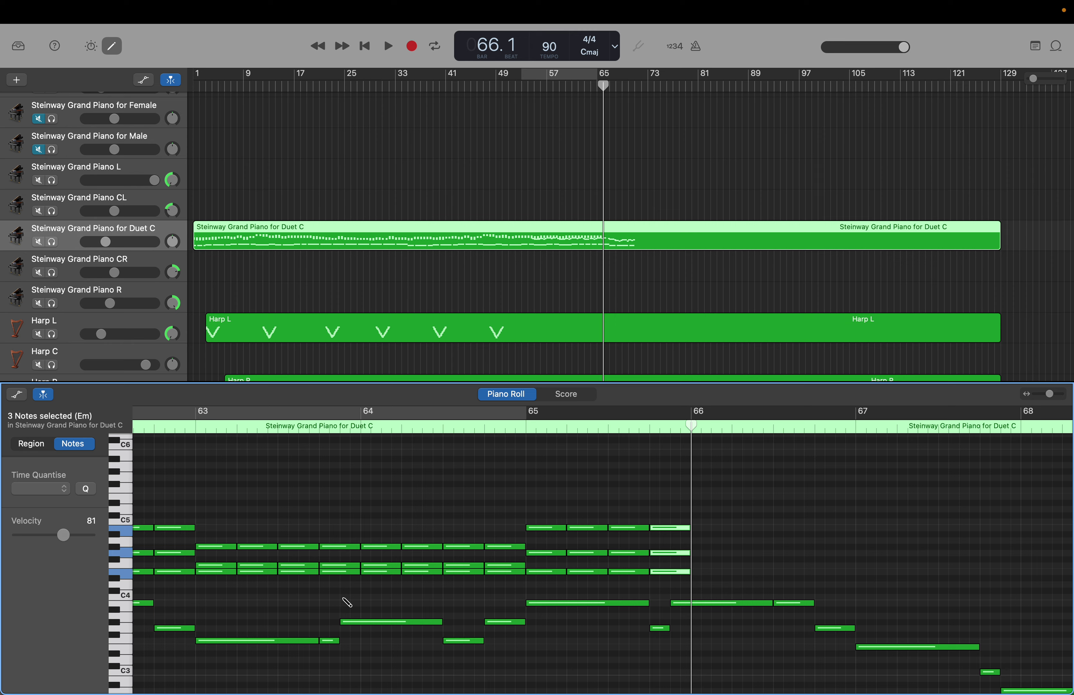
pyautogui.press('super+v')
pyautogui.press('super+v')
pyautogui.press('super+v')
pyautogui.press('super+v')
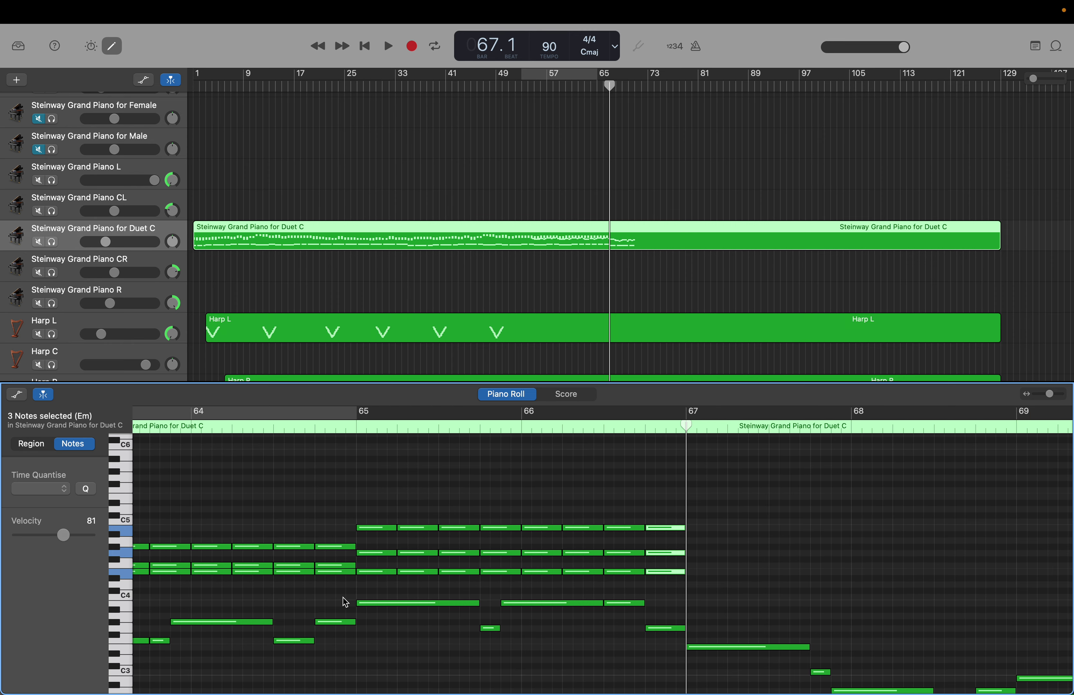
# Step: Add a one-beat chord of A3, C4 and E4 at the start of bar 67
pyautogui.hscroll(2, 346, 603)
pyautogui.scroll(-10, 346, 602)
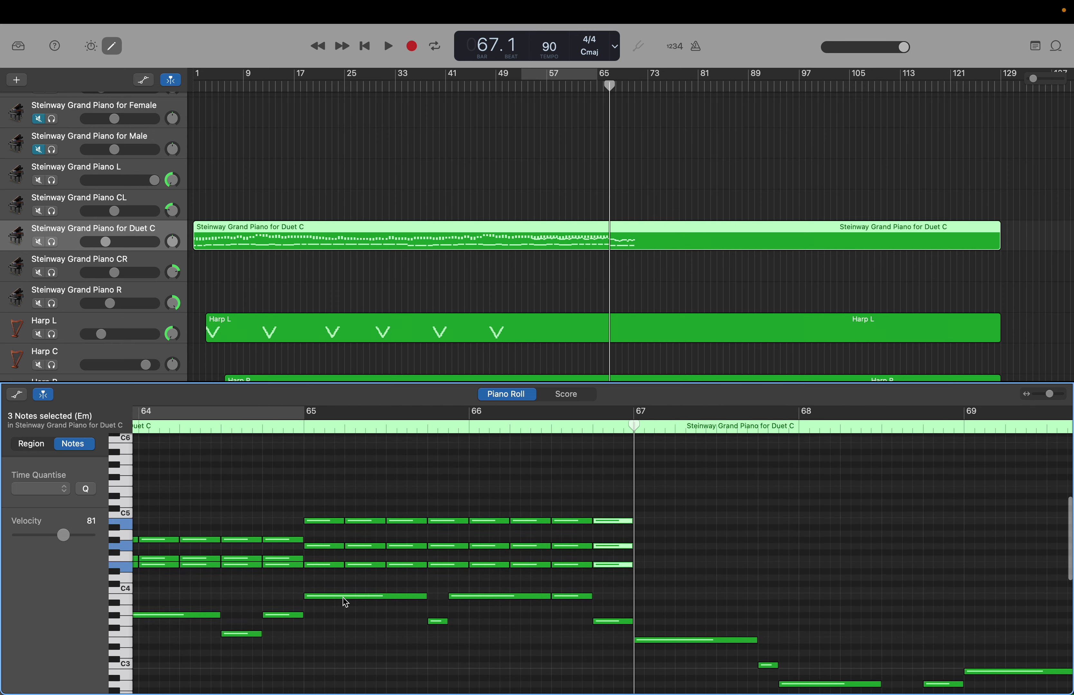
pyautogui.scroll(9, 346, 603)
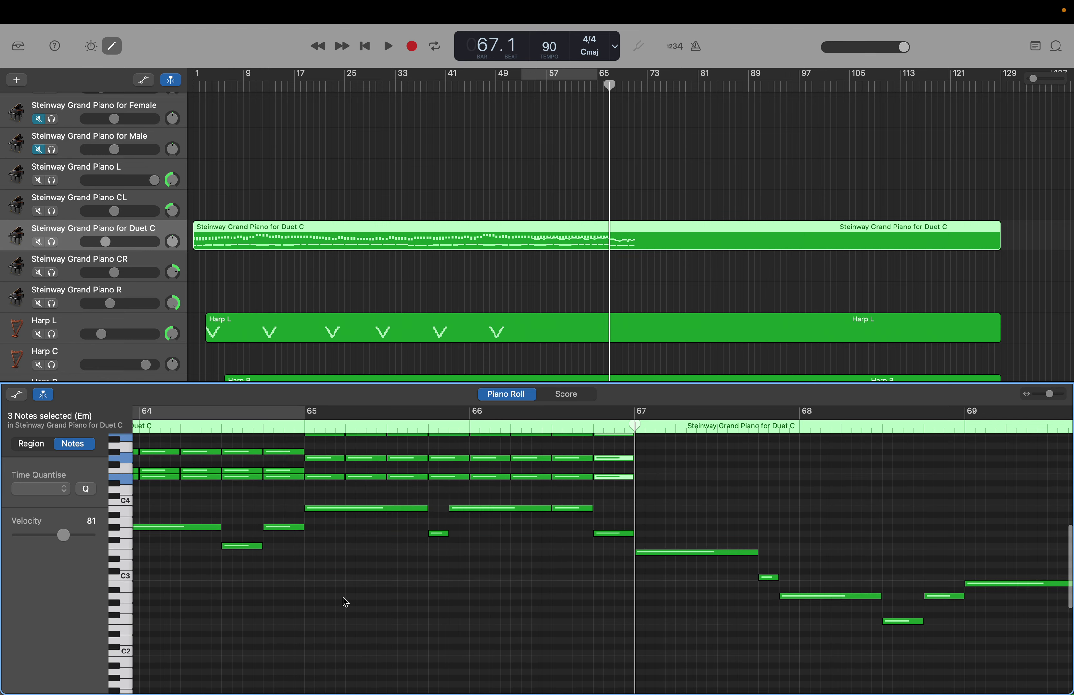
pyautogui.rightClick(644, 599)
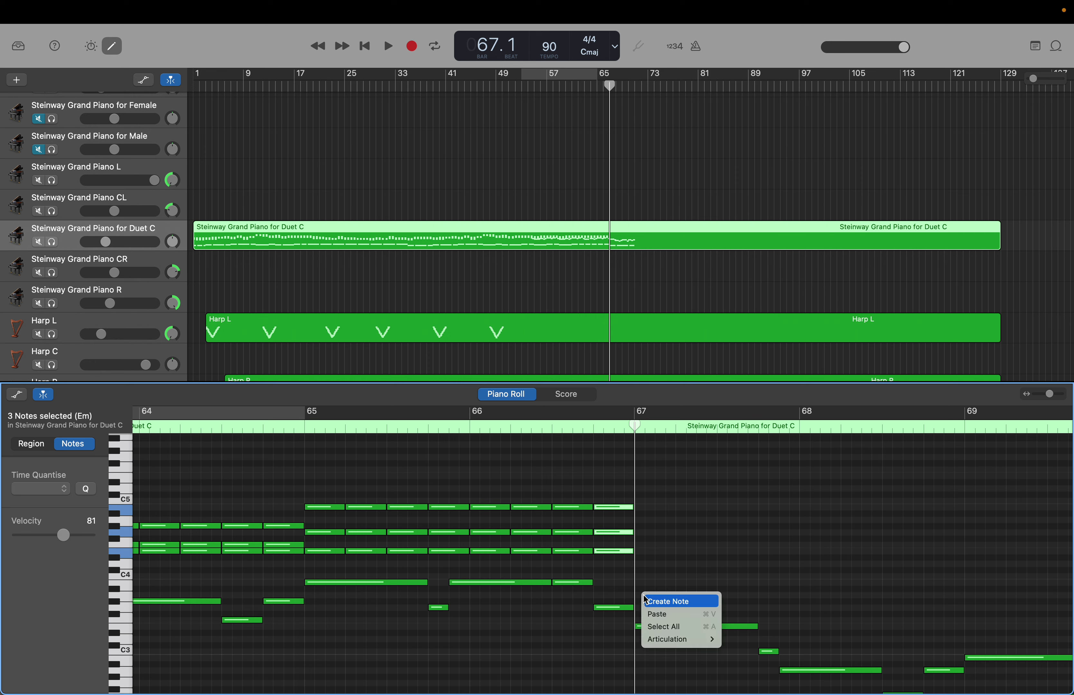
pyautogui.click(650, 601)
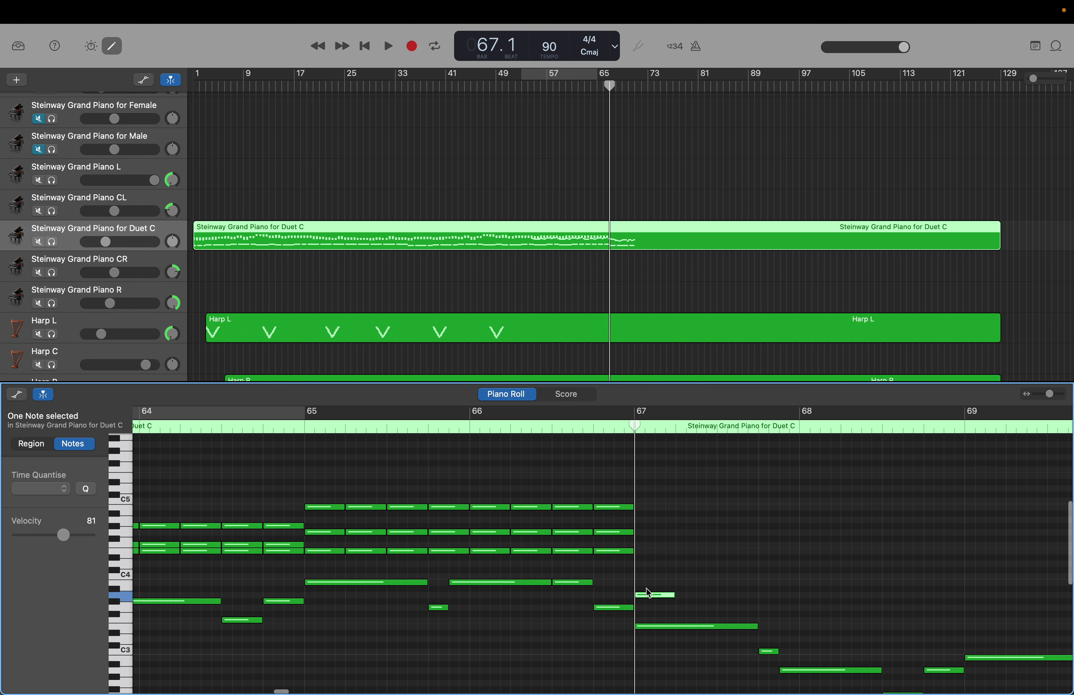
pyautogui.rightClick(640, 580)
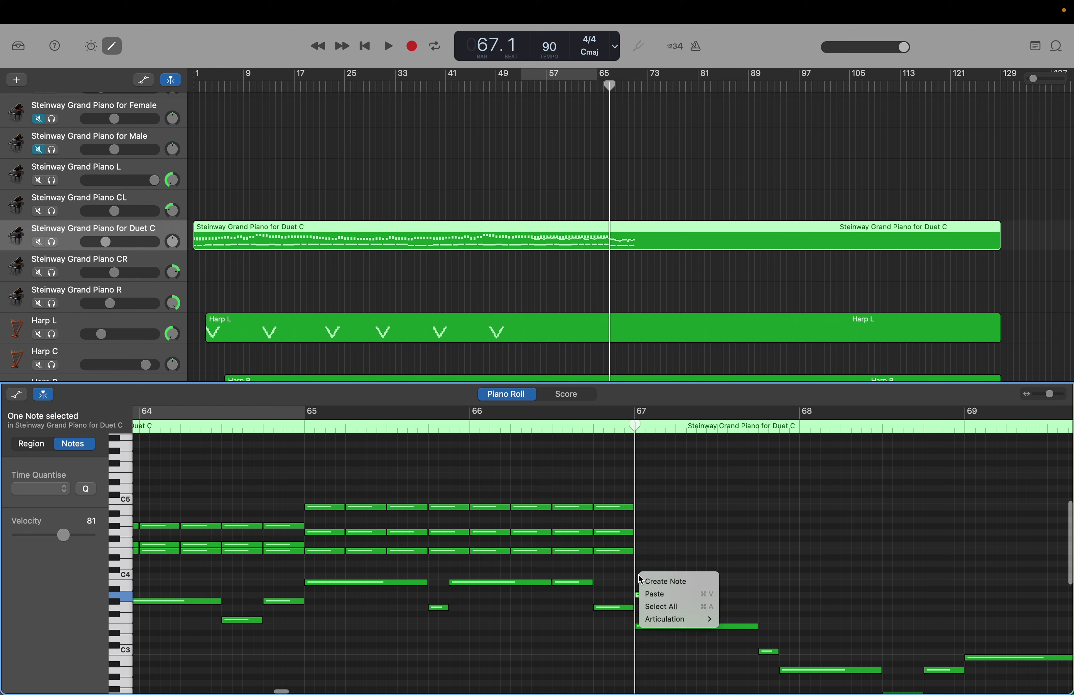
pyautogui.click(646, 580)
pyautogui.rightClick(641, 556)
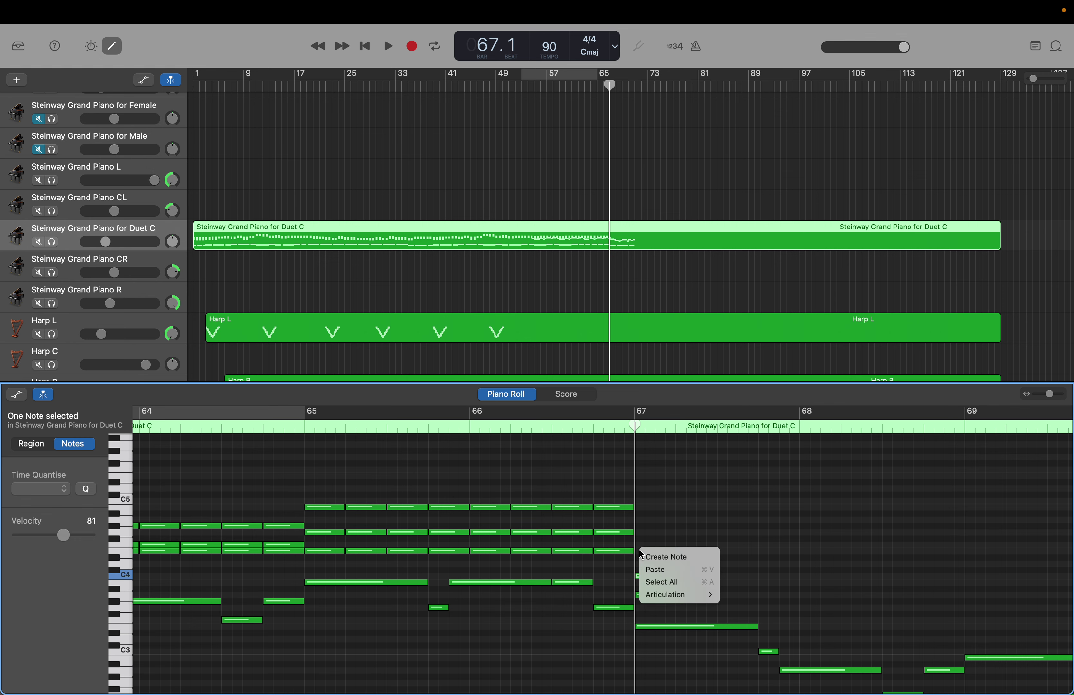
pyautogui.click(647, 559)
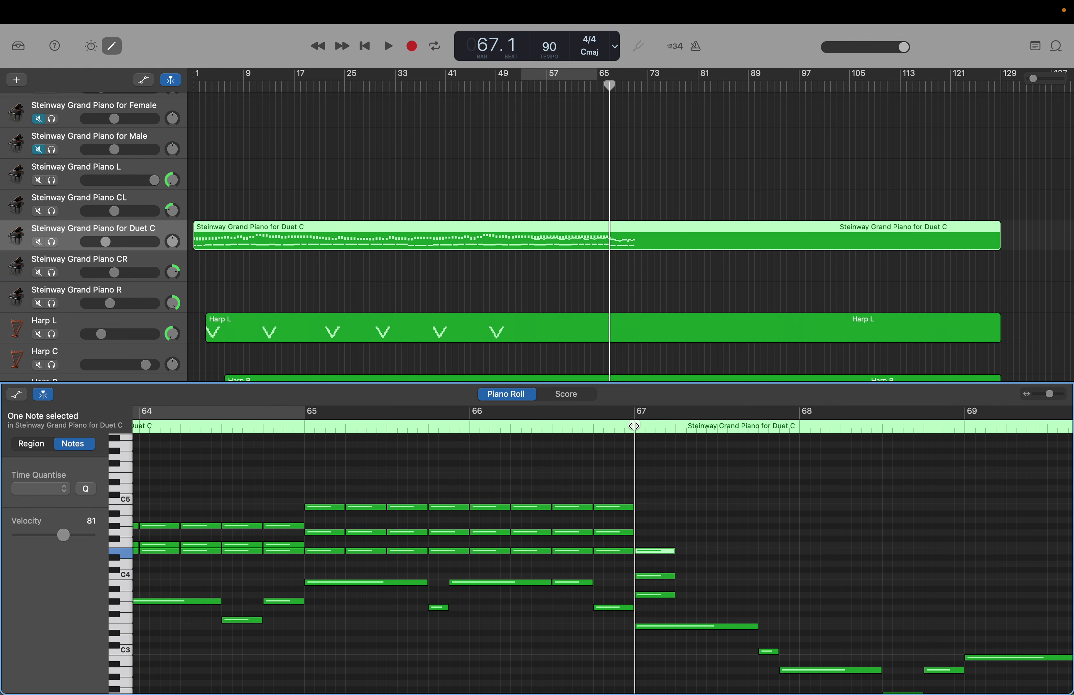
# Step: Copy the A3, C4, E4 chord at bar 67 and paste it on beats 2, 3 and 4 of that bar
pyautogui.moveTo(634, 426); pyautogui.dragTo(675, 427)
pyautogui.click(659, 539)
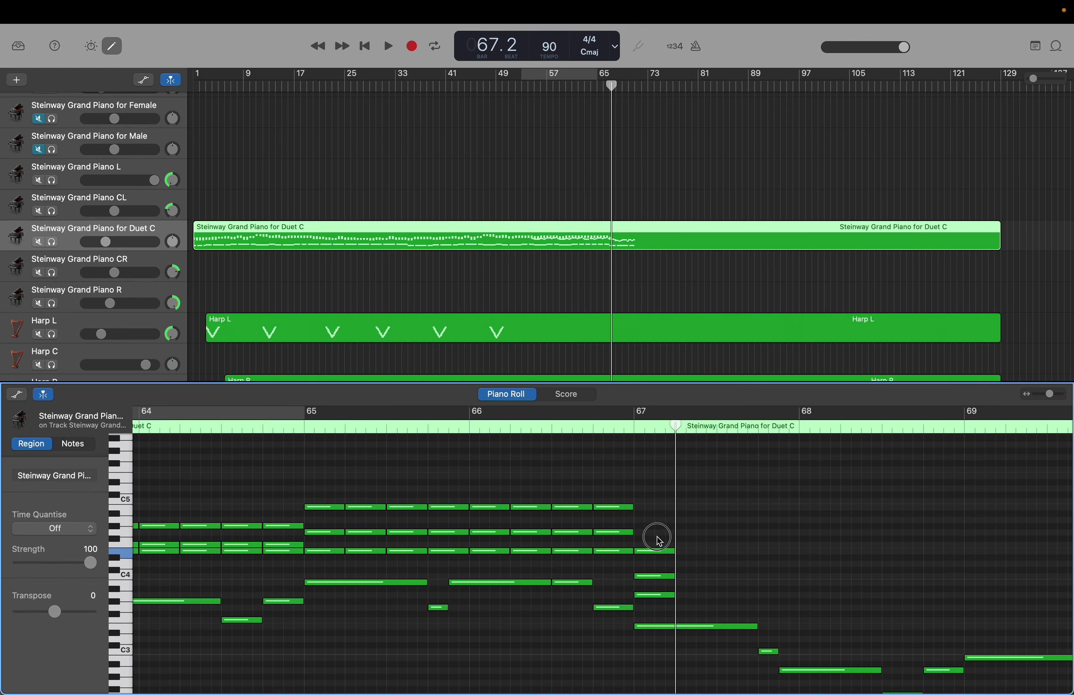
pyautogui.moveTo(659, 540); pyautogui.dragTo(661, 605)
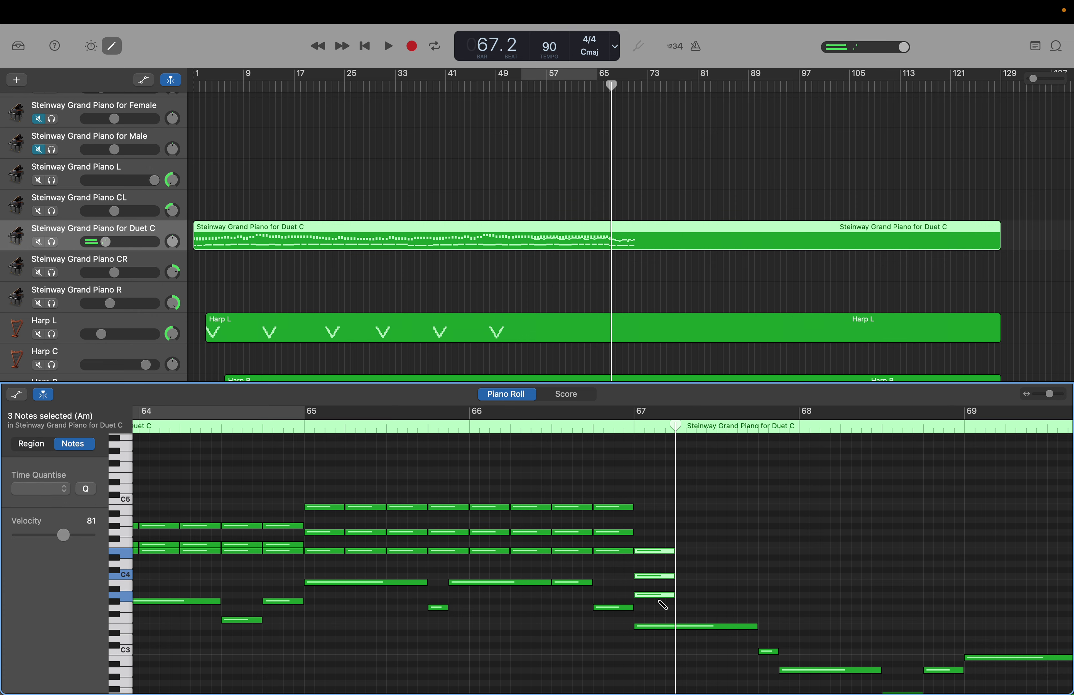
pyautogui.press('super+v')
pyautogui.press('super+v')
pyautogui.press('super+v')
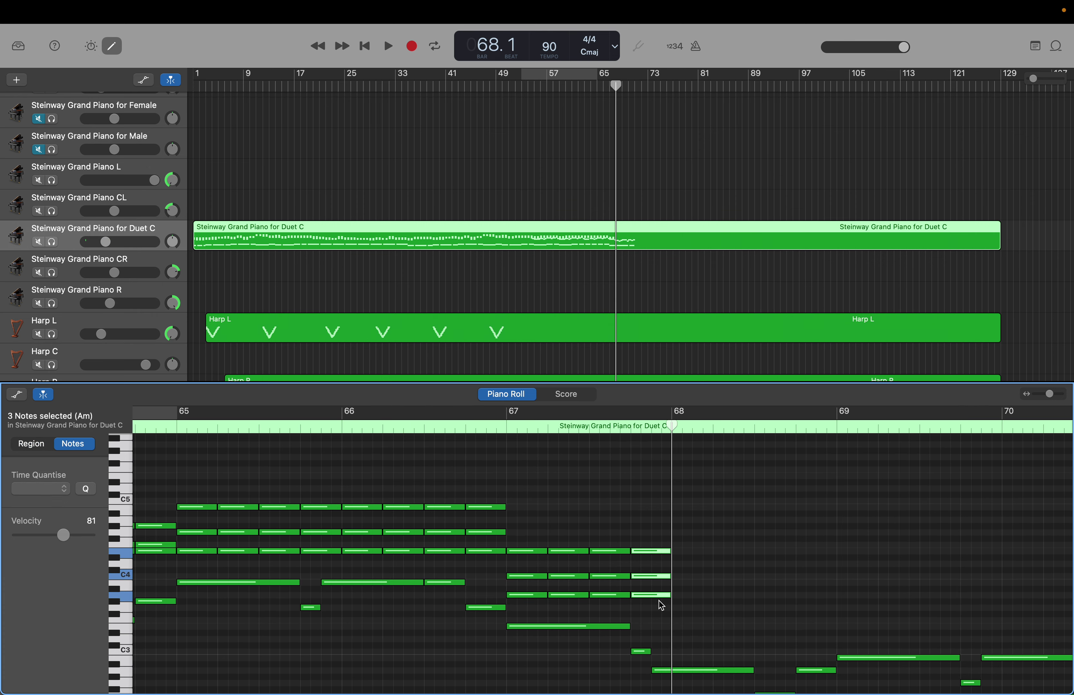
# Step: Add a one-beat chord of D3, A3 and B3 at the start of bar 68
pyautogui.scroll(-2, 661, 605)
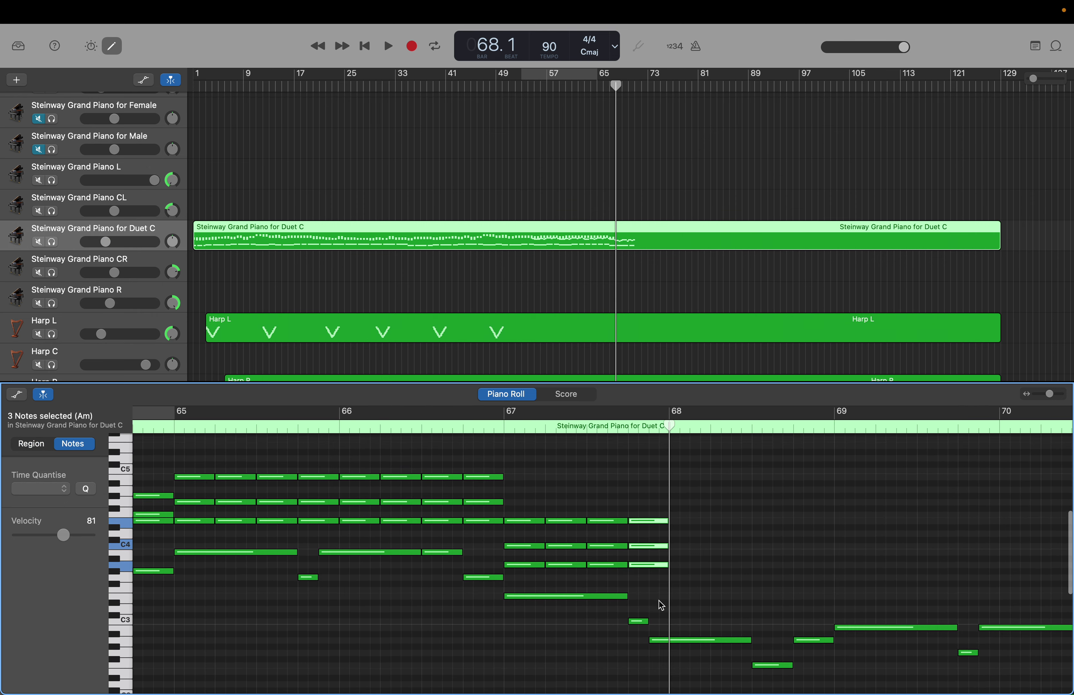
pyautogui.click(685, 602)
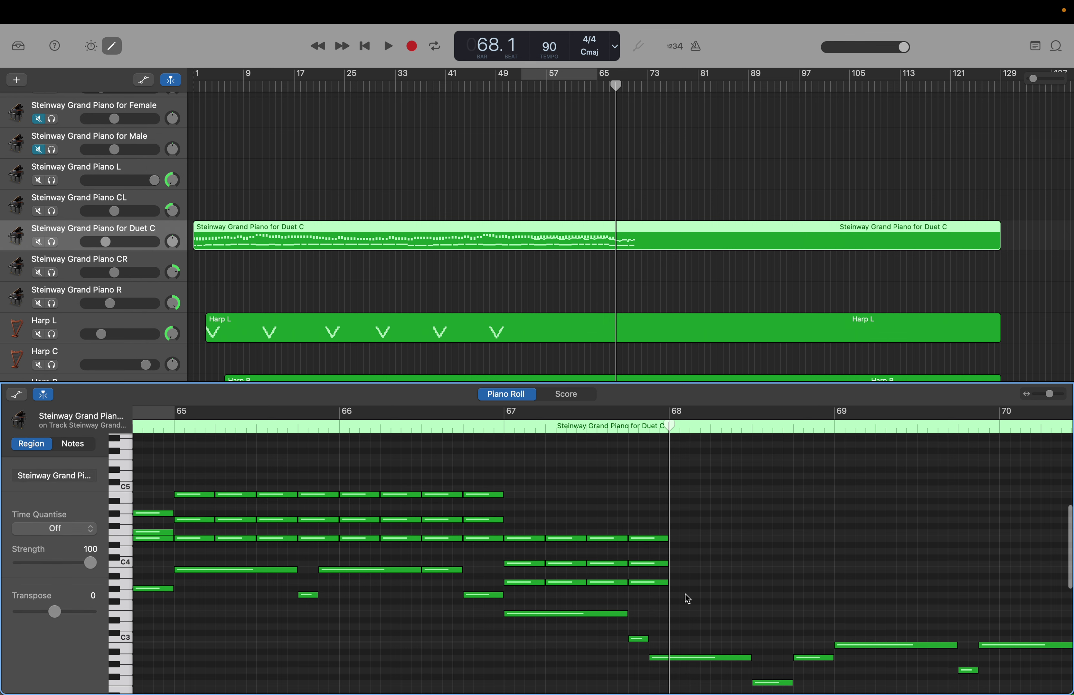
pyautogui.rightClick(676, 637)
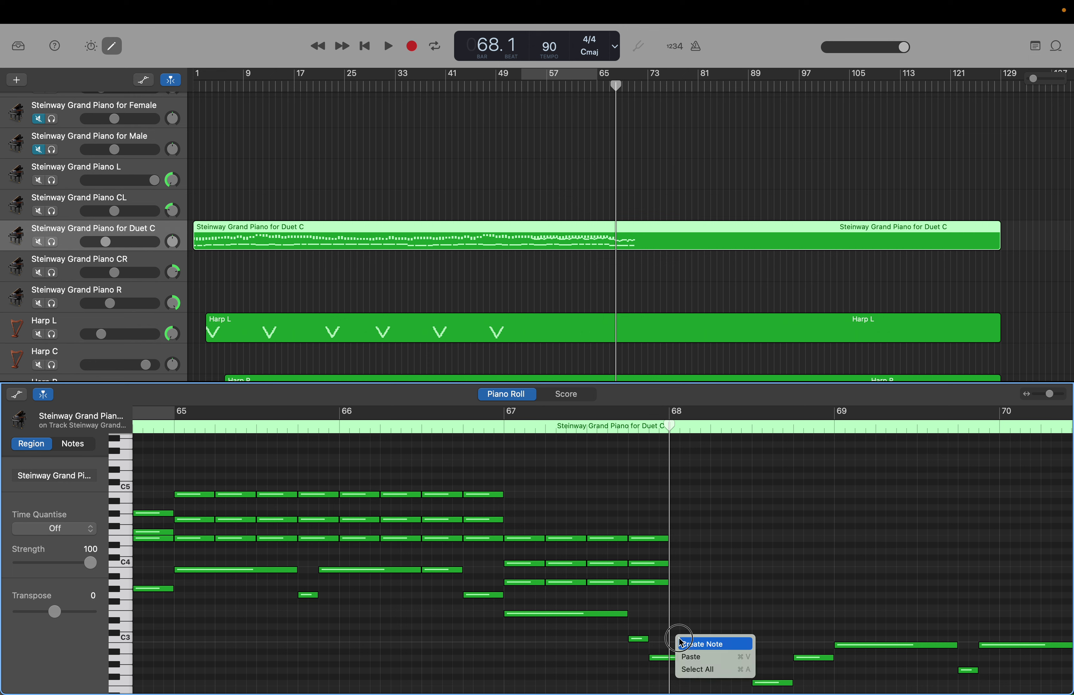
pyautogui.click(704, 644)
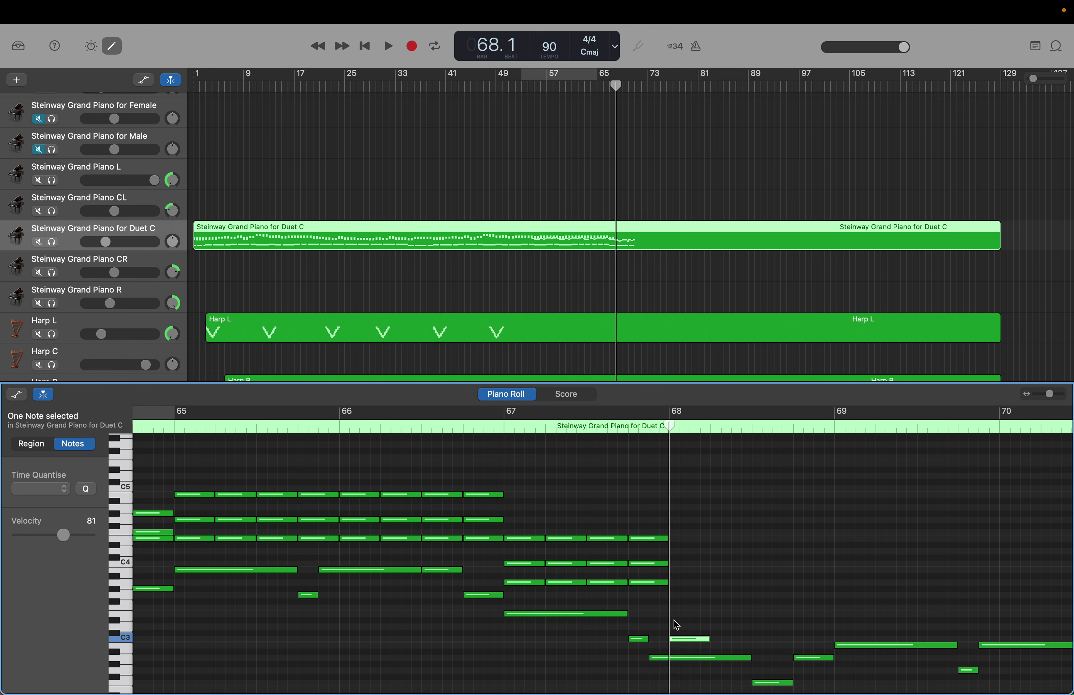
pyautogui.moveTo(680, 645); pyautogui.dragTo(684, 571)
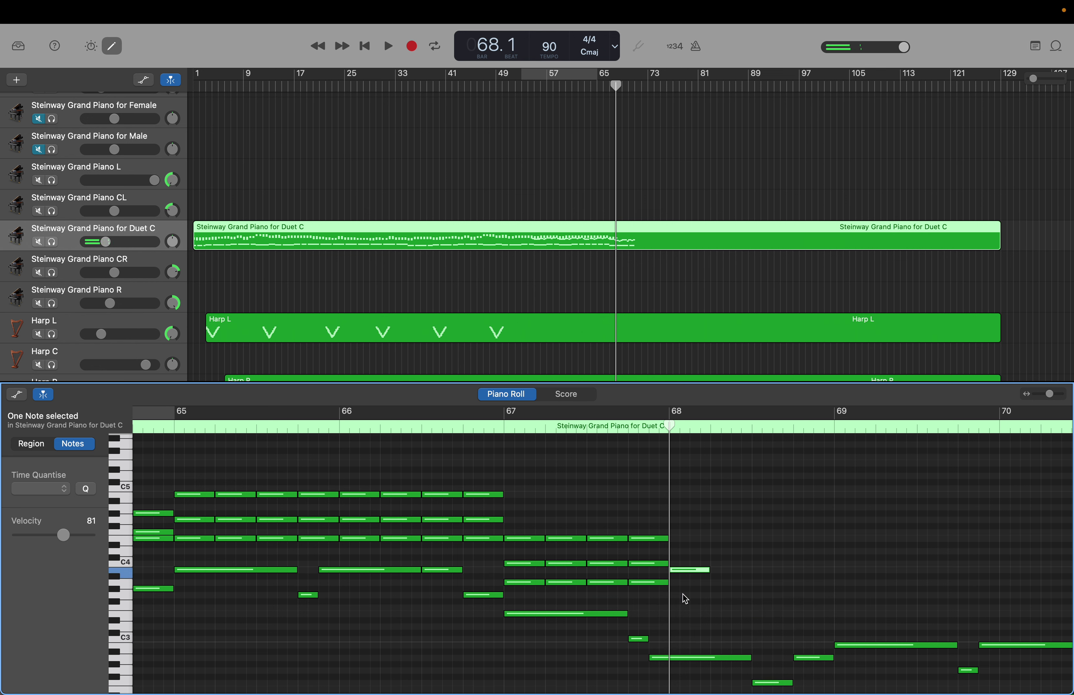
pyautogui.rightClick(677, 629)
pyautogui.click(682, 630)
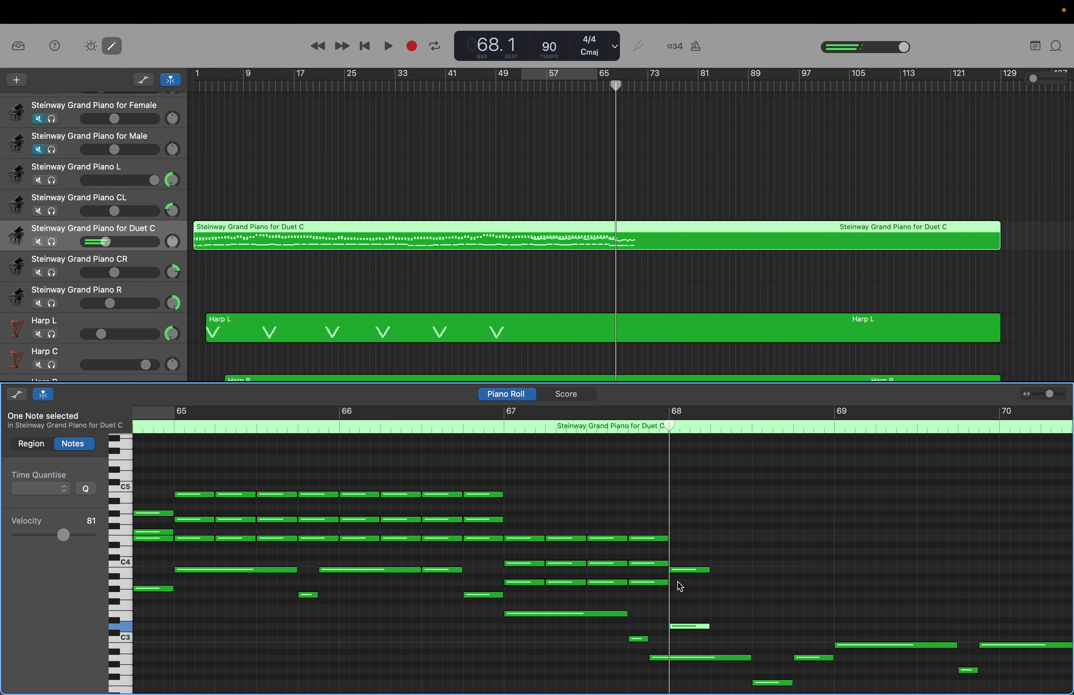
pyautogui.rightClick(677, 582)
pyautogui.click(685, 586)
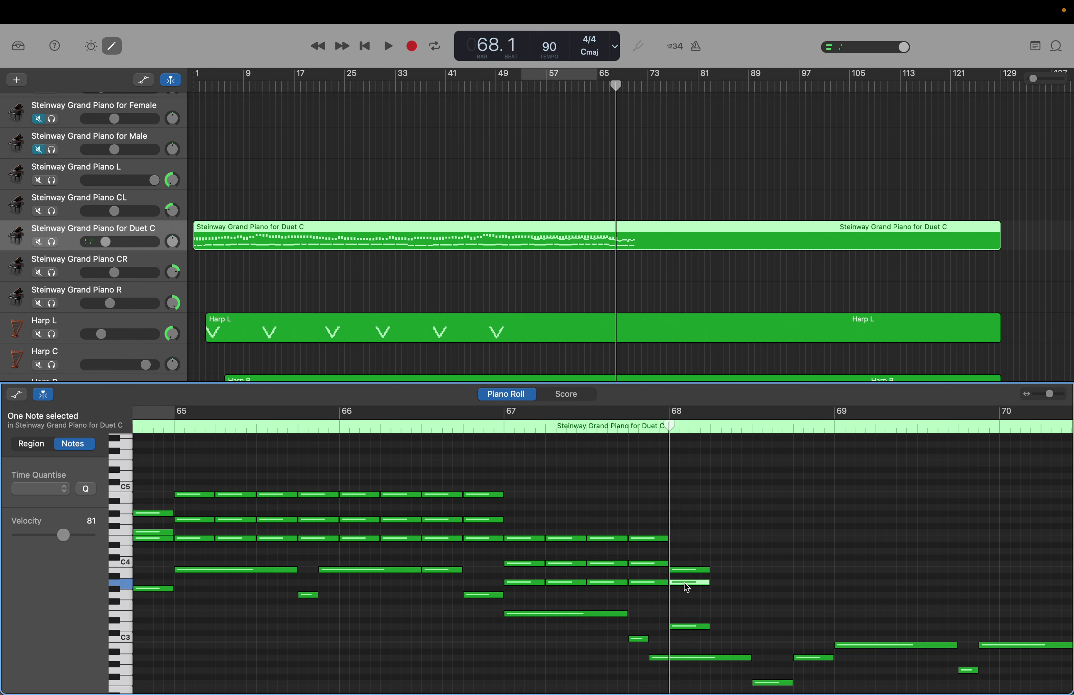
# Step: Copy the D3, A3, B3 chord at bar 68 and paste it on beats 2, 3 and 4 of that bar
pyautogui.moveTo(663, 424); pyautogui.dragTo(708, 424)
pyautogui.moveTo(695, 546); pyautogui.dragTo(694, 633)
pyautogui.press('super+r')
pyautogui.press('super+r')
pyautogui.press('super+r')
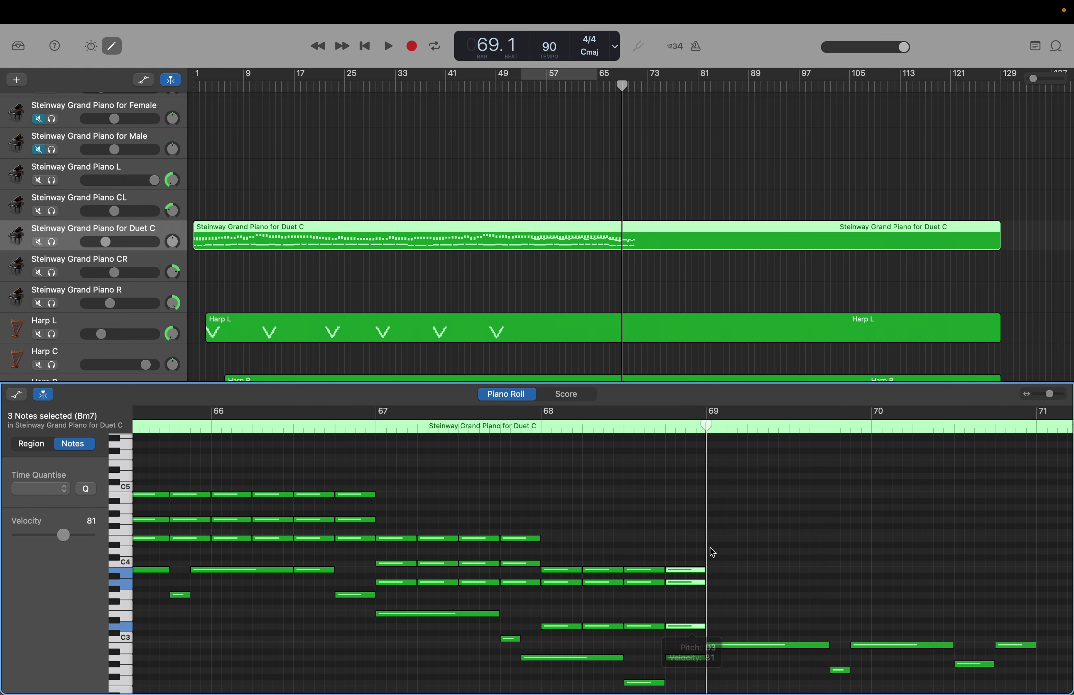
# Step: Add a one-beat chord of D3, G3 and B3 at the start of bar 69
pyautogui.click(733, 557)
pyautogui.hscroll(3, 733, 558)
pyautogui.scroll(-2, 733, 558)
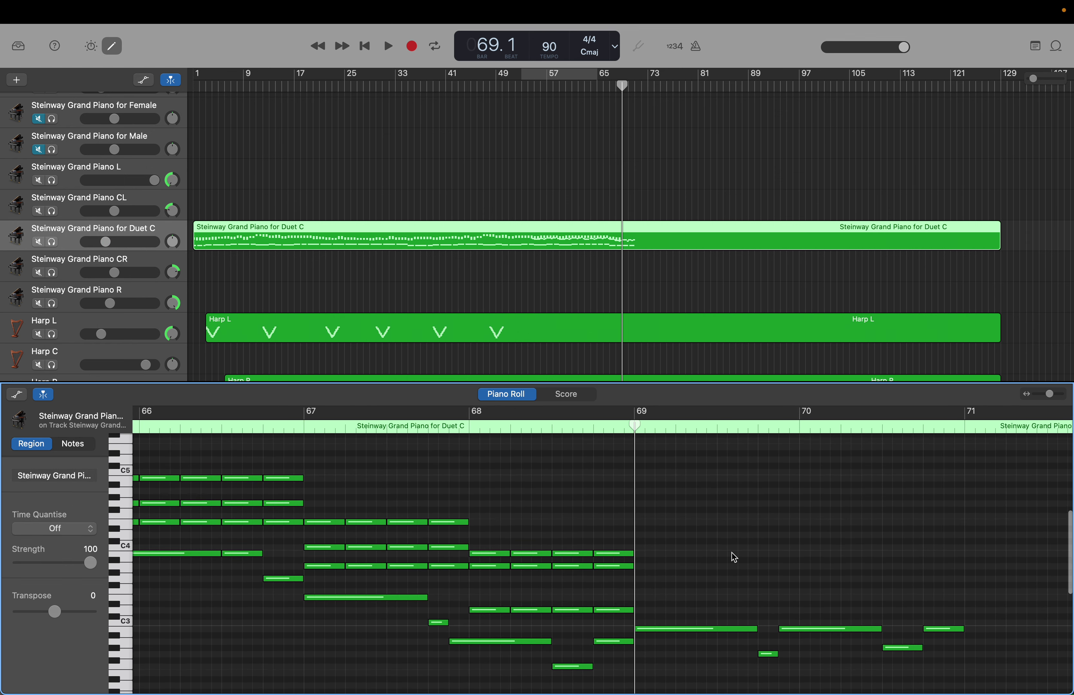
pyautogui.rightClick(641, 597)
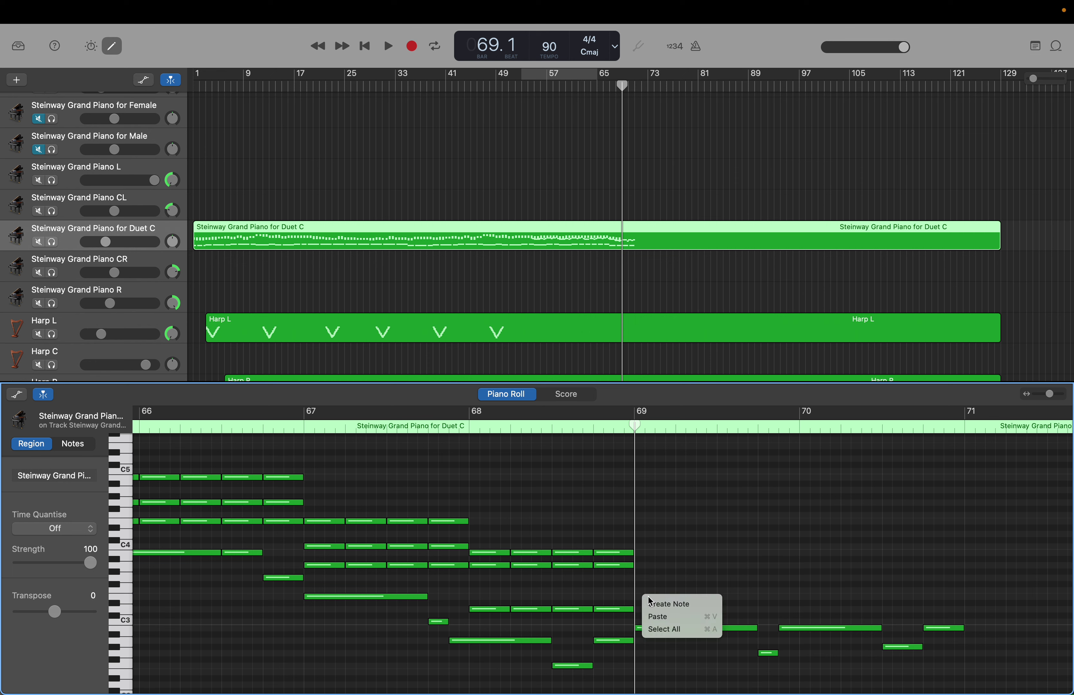
pyautogui.click(650, 603)
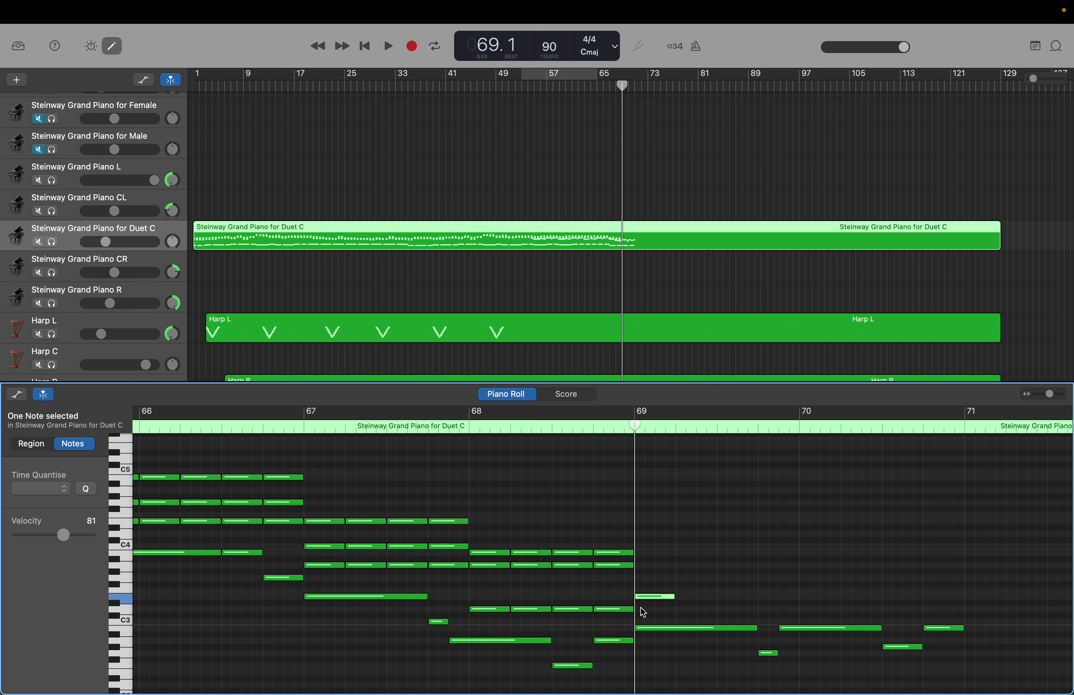
pyautogui.rightClick(643, 612)
pyautogui.click(656, 614)
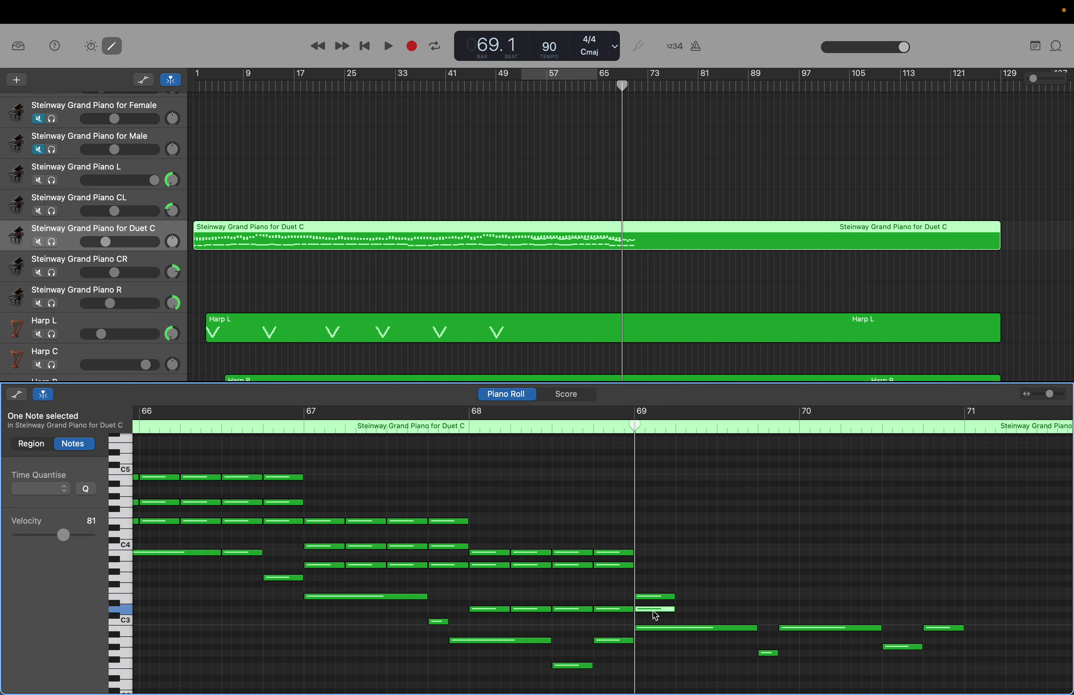
pyautogui.moveTo(652, 602); pyautogui.dragTo(654, 585)
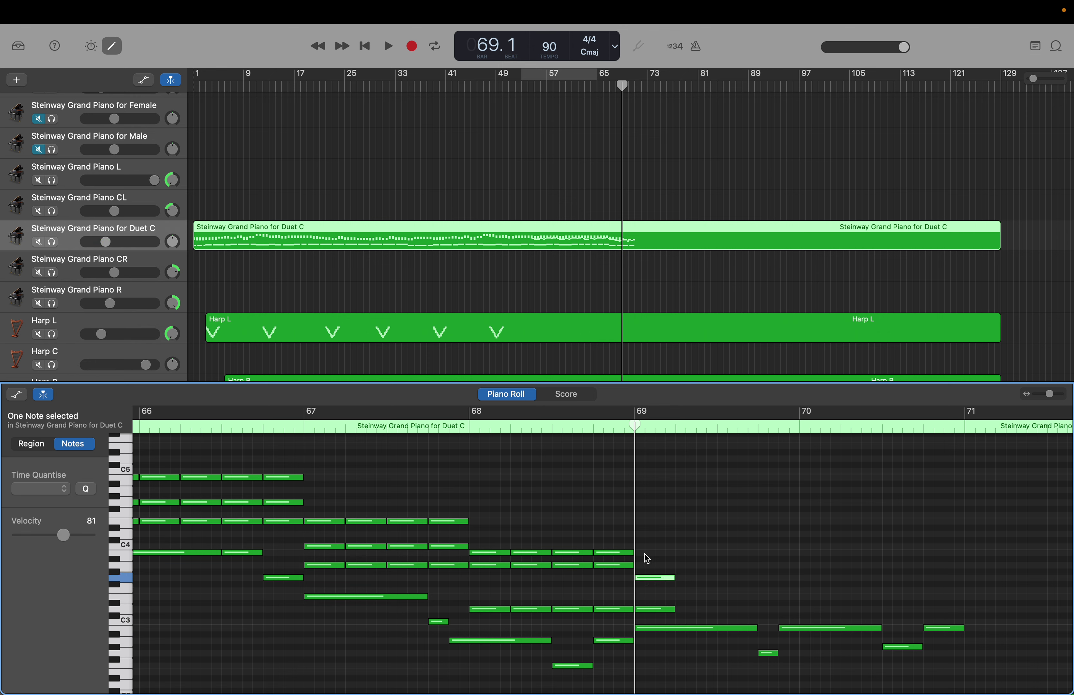
pyautogui.rightClick(641, 557)
pyautogui.click(656, 568)
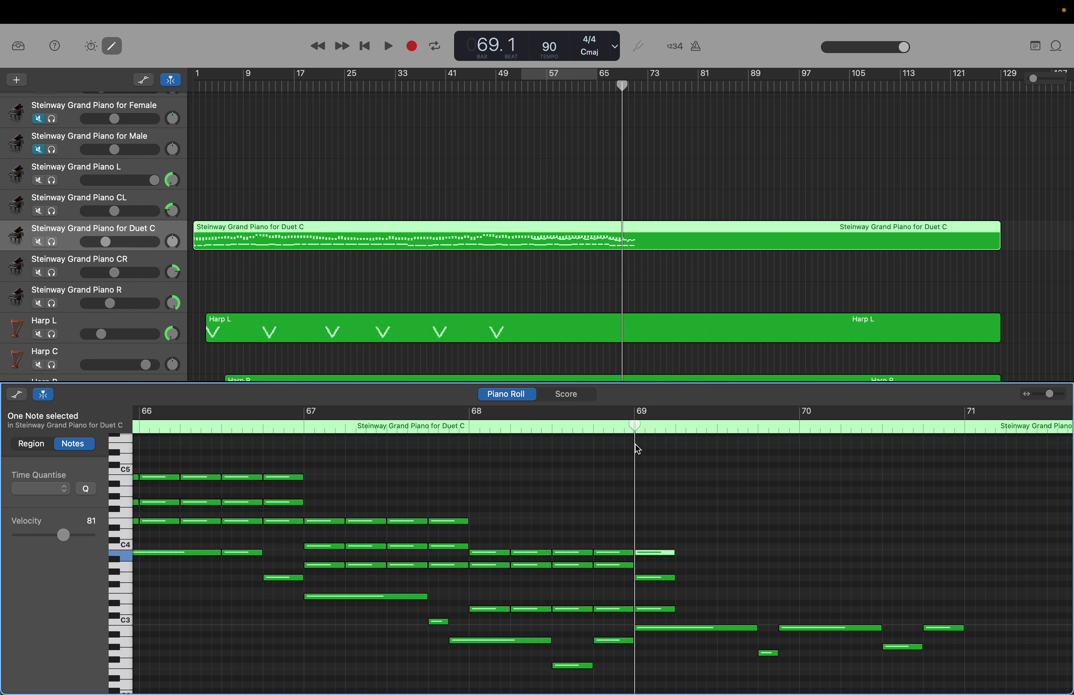
# Step: Paste copies of the D3, G3, B3 chord on every remaining beat of bars 69 and 70, and raise bar 70's G3 notes to G#3
pyautogui.moveTo(652, 429); pyautogui.dragTo(675, 429)
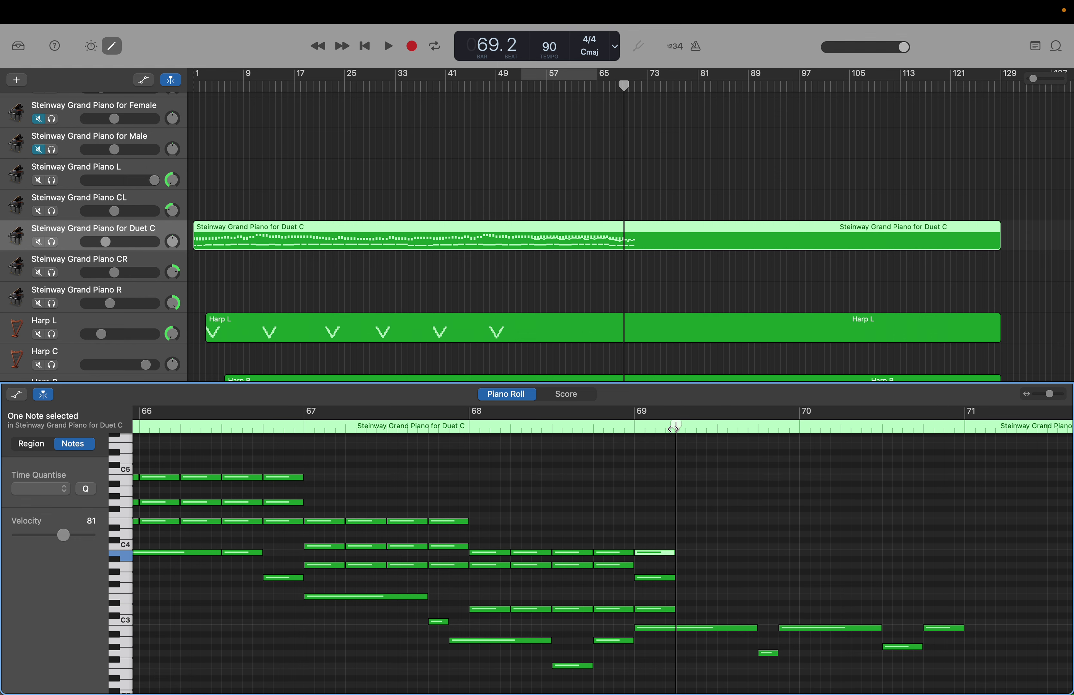
pyautogui.click(655, 534)
pyautogui.moveTo(655, 534); pyautogui.dragTo(657, 615)
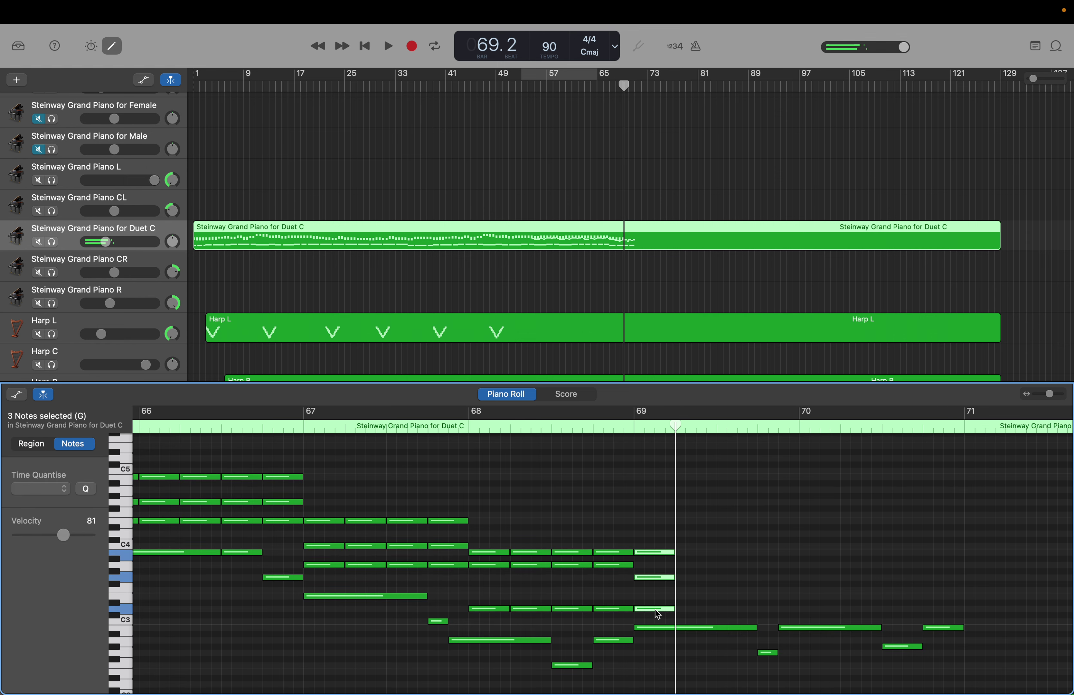
pyautogui.press('super+r')
pyautogui.press('super+r')
pyautogui.press('super+r')
pyautogui.press('super+r')
pyautogui.press('super+r')
pyautogui.press('super+r')
pyautogui.press('super+r')
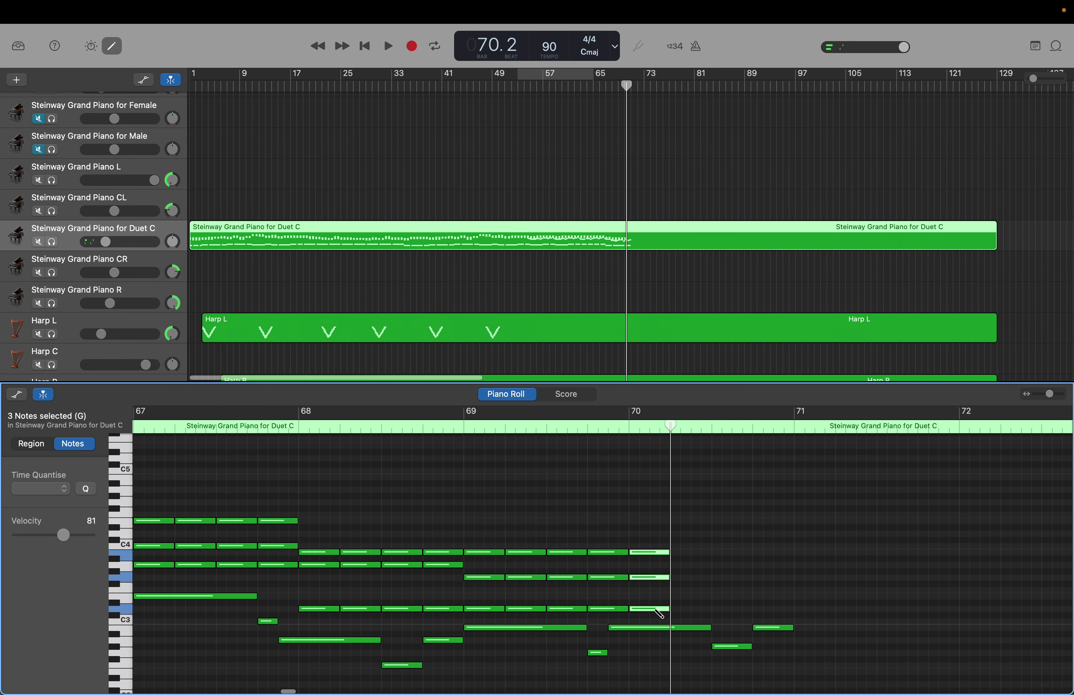
pyautogui.click(525, 589)
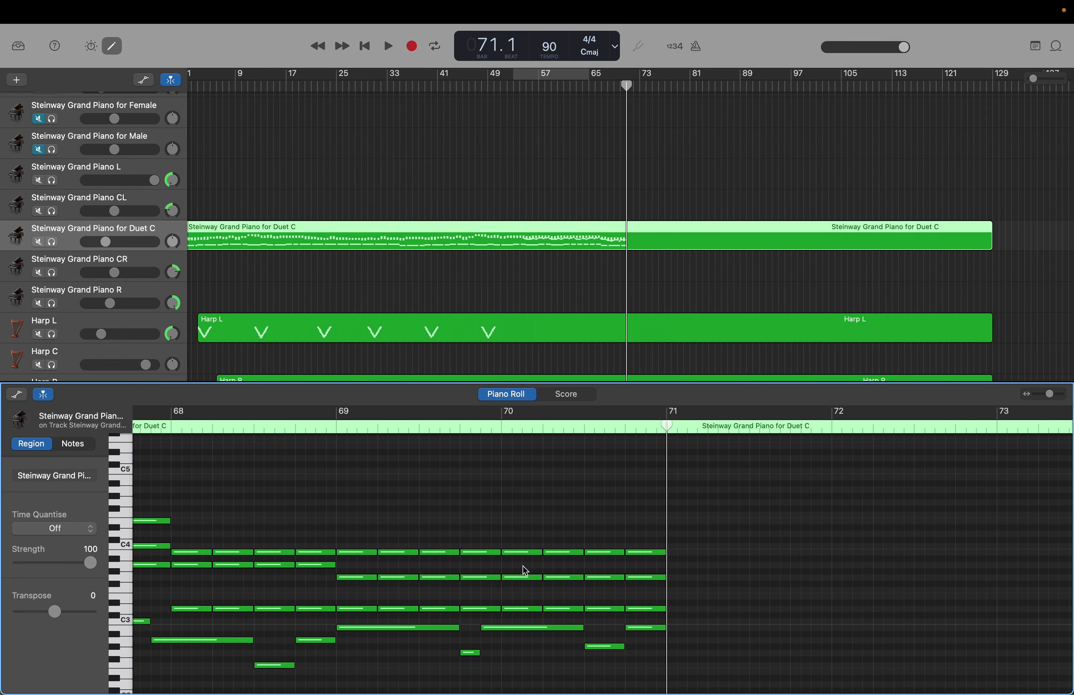
pyautogui.moveTo(520, 569); pyautogui.dragTo(631, 579)
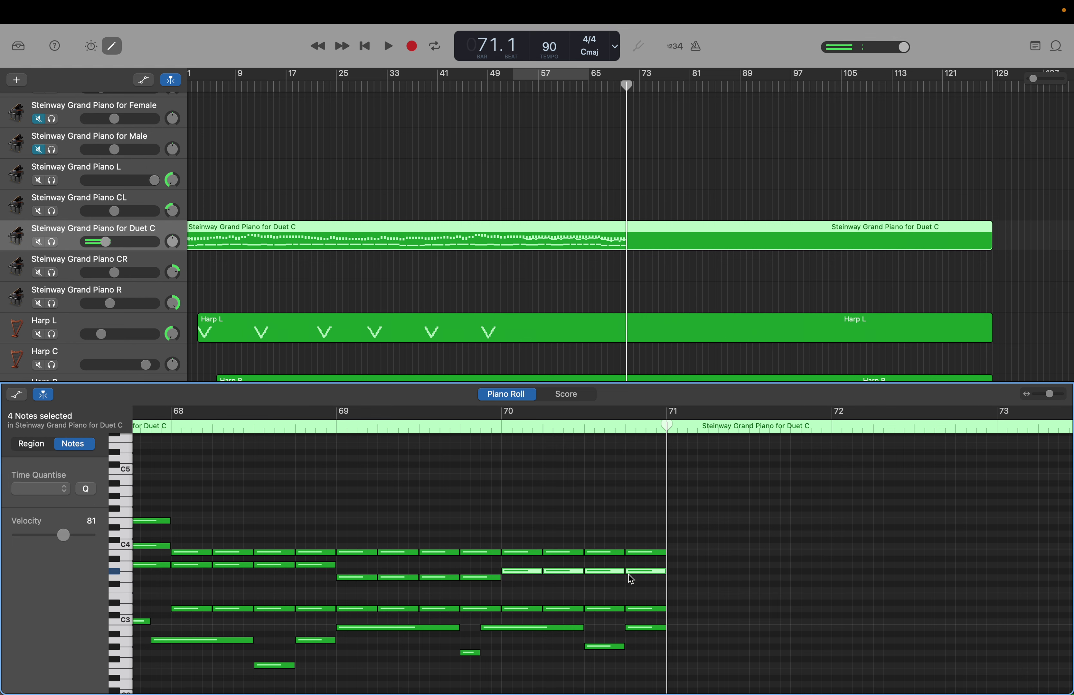
# Step: Delete the bass line notes below the chords from the last beat of bar 66 through bar 70
pyautogui.scroll(-3, 517, 630)
pyautogui.hscroll(-3, 517, 630)
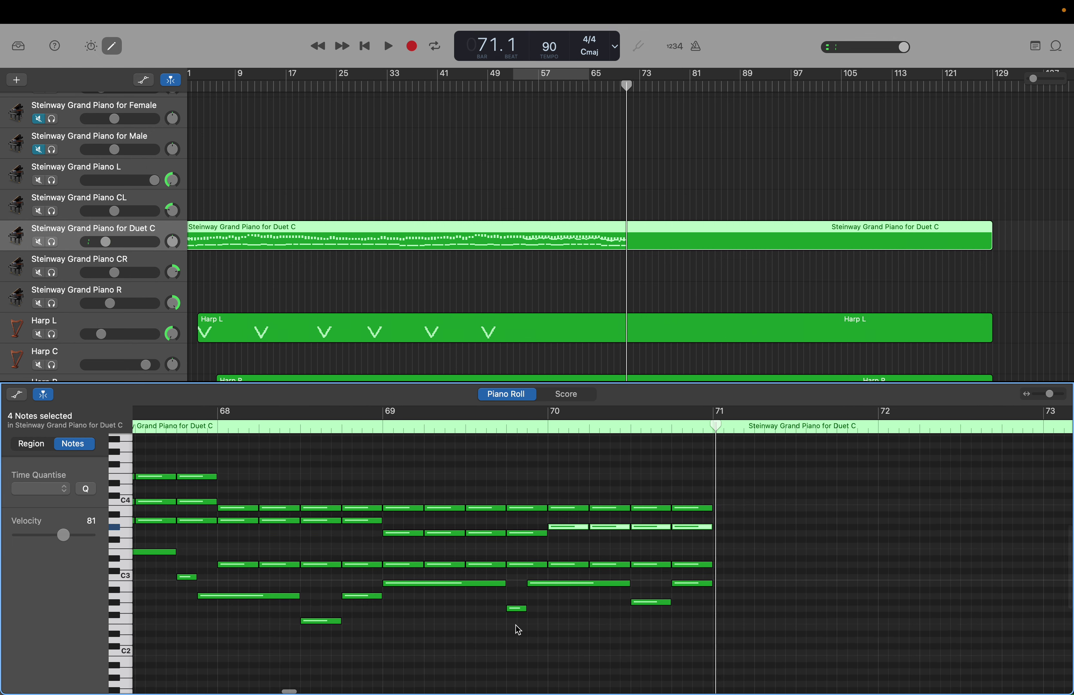
pyautogui.click(790, 598)
pyautogui.moveTo(791, 600); pyautogui.dragTo(220, 566)
pyautogui.press('Delete')
pyautogui.hscroll(-2, 221, 567)
pyautogui.hscroll(-4, 221, 568)
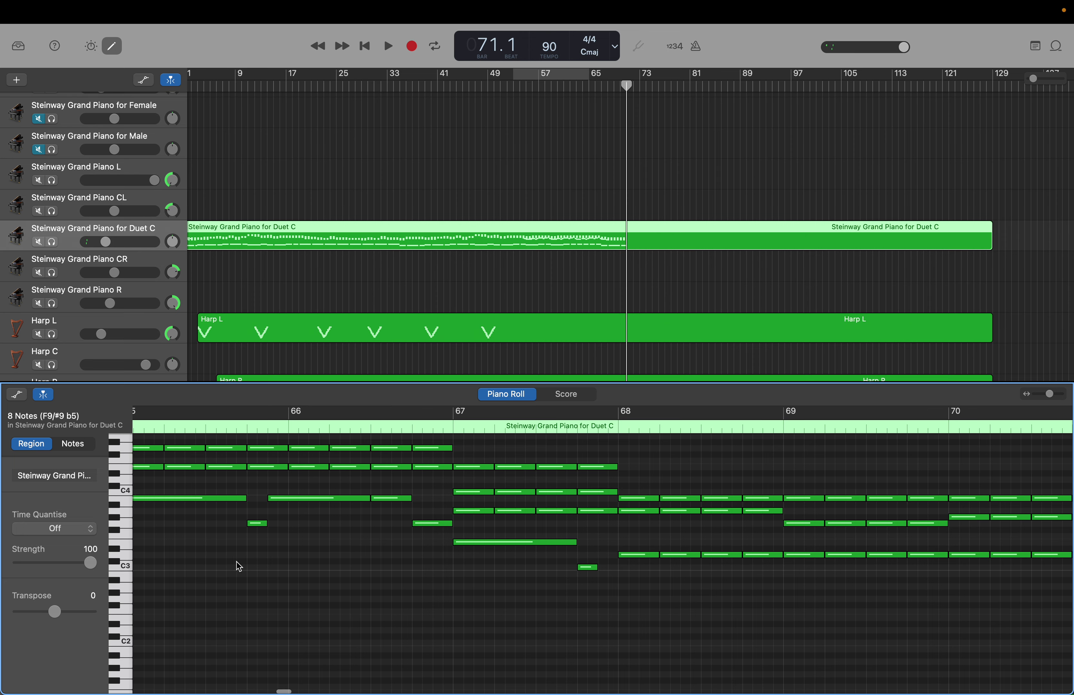
pyautogui.moveTo(594, 584); pyautogui.dragTo(397, 529)
pyautogui.press('Delete')
pyautogui.hscroll(-4, 396, 529)
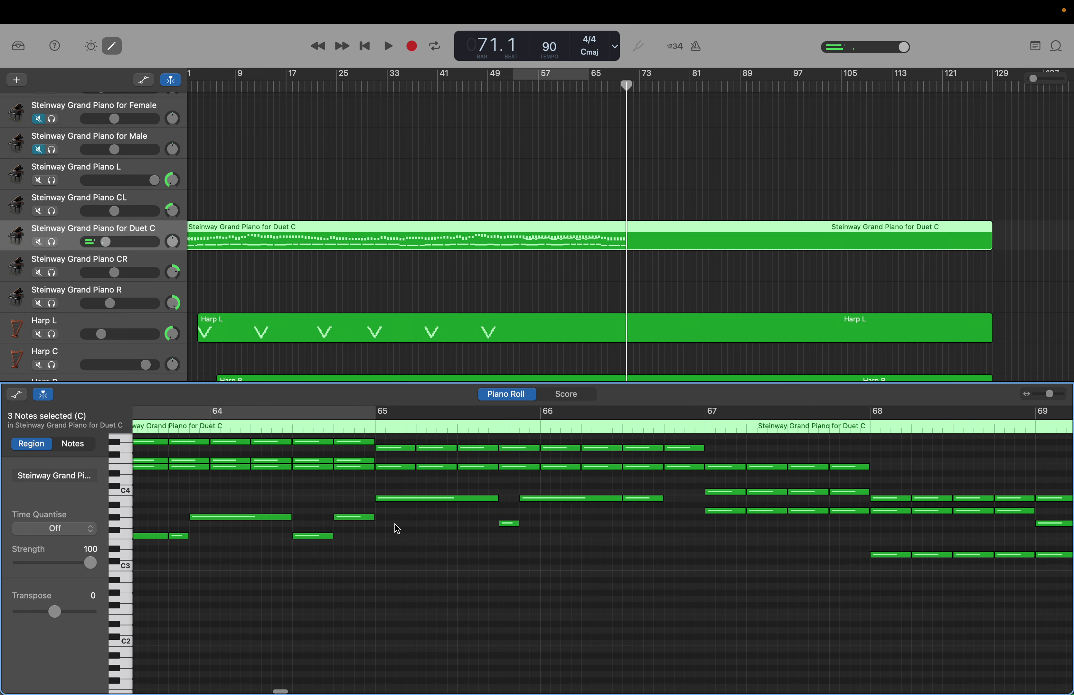
# Step: Delete the bass line notes from the end of bar 61 through beat 3 of bar 66
pyautogui.moveTo(656, 538); pyautogui.dragTo(381, 489)
pyautogui.press('Delete')
pyautogui.hscroll(-4, 383, 489)
pyautogui.hscroll(-6, 383, 489)
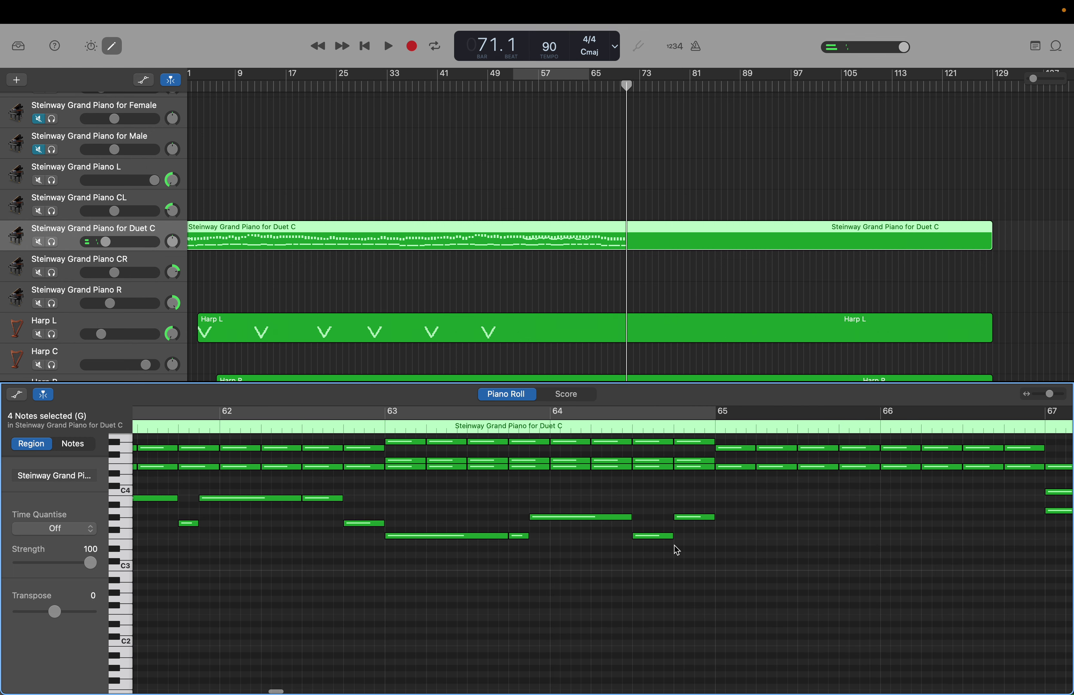
pyautogui.moveTo(702, 541); pyautogui.dragTo(194, 492)
pyautogui.click(194, 492)
pyautogui.hscroll(-9, 407, 542)
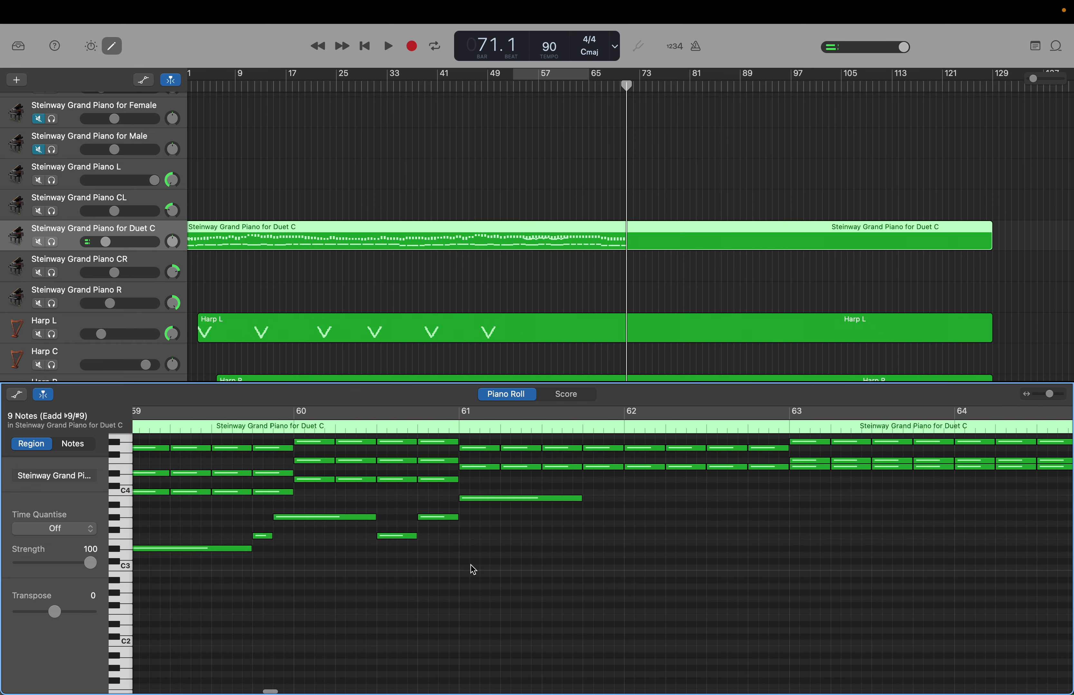
# Step: Delete the bass line notes from the last beat of bar 58 through the long note at bar 61
pyautogui.moveTo(538, 570); pyautogui.dragTo(338, 502)
pyautogui.press('Delete')
pyautogui.hscroll(-5, 337, 502)
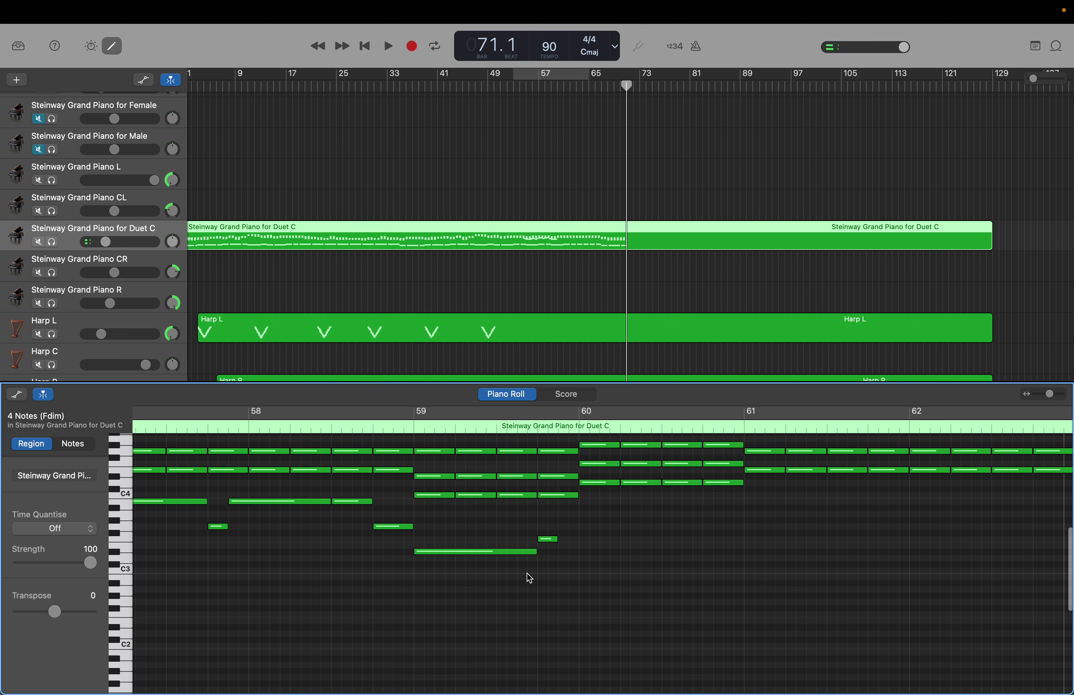
pyautogui.moveTo(572, 585); pyautogui.dragTo(324, 520)
pyautogui.press('Delete')
pyautogui.hscroll(-6, 326, 522)
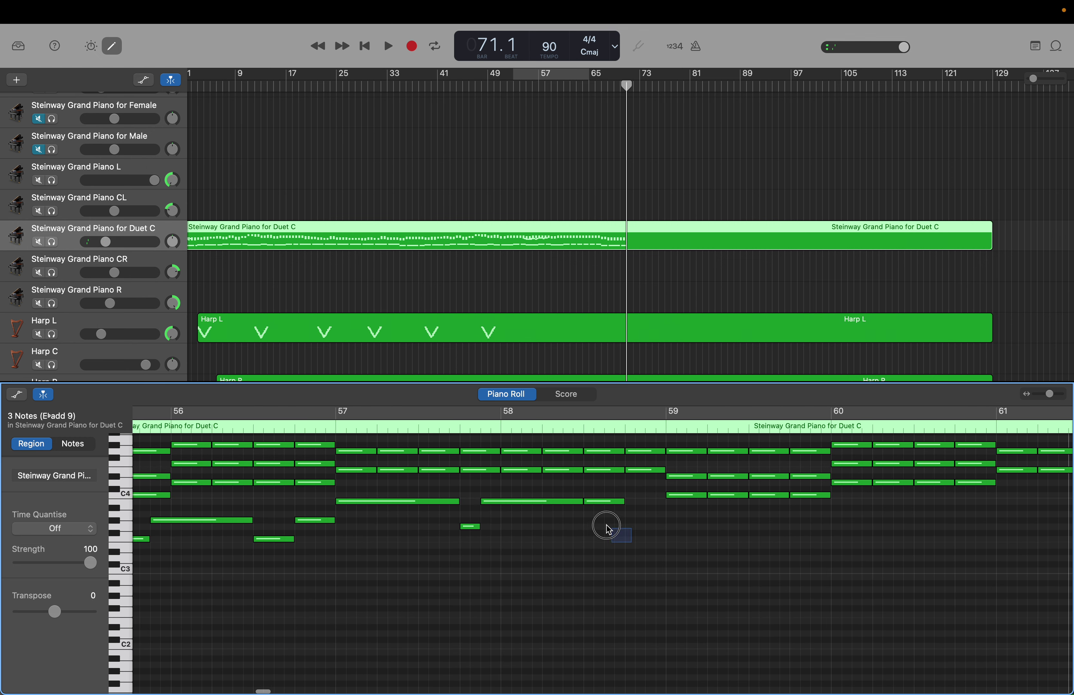
# Step: Delete the remaining bass line notes from bar 54 through beat 3 of bar 58
pyautogui.moveTo(607, 529); pyautogui.dragTo(361, 491)
pyautogui.hscroll(-6, 361, 492)
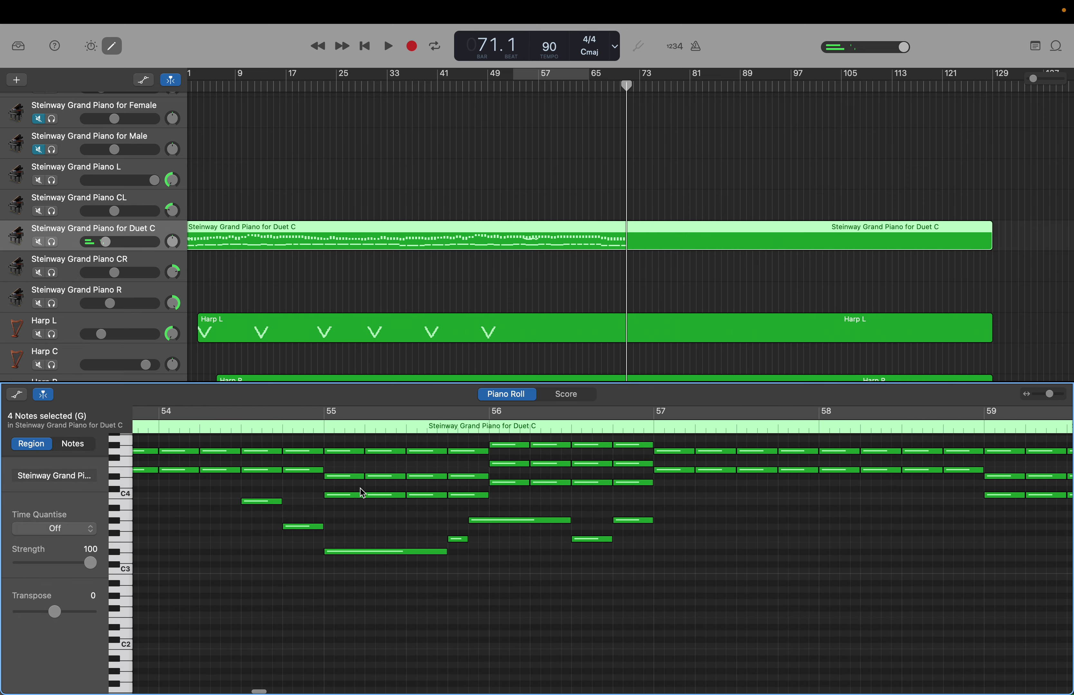
pyautogui.moveTo(670, 580); pyautogui.dragTo(316, 517)
pyautogui.press('Delete')
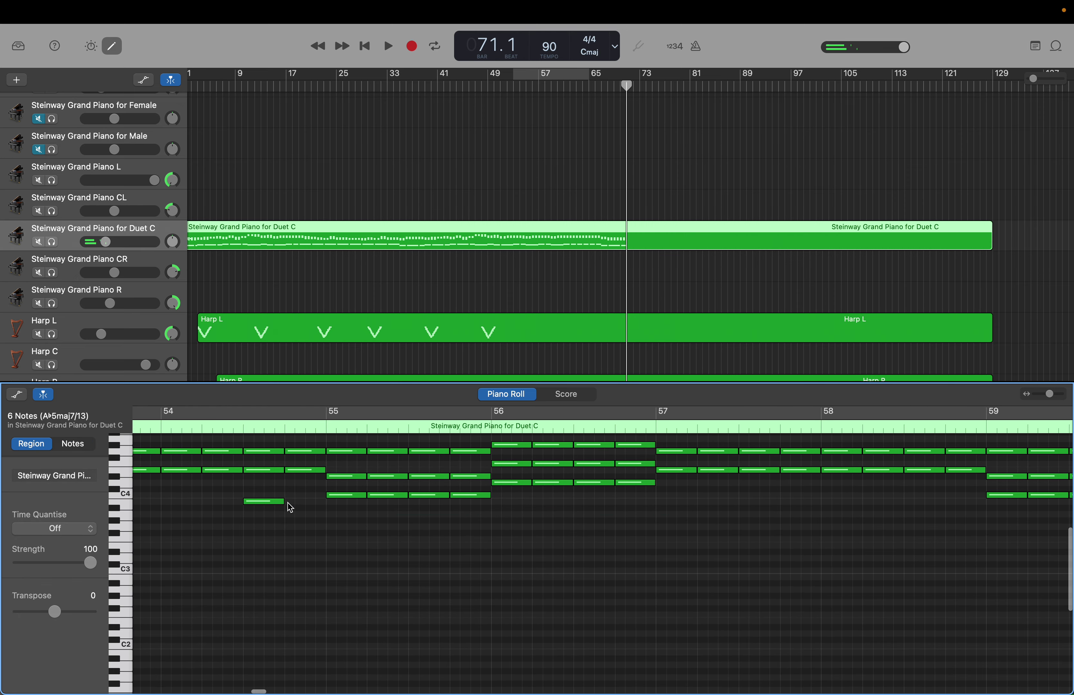
pyautogui.click(269, 499)
pyautogui.hscroll(-15, 270, 518)
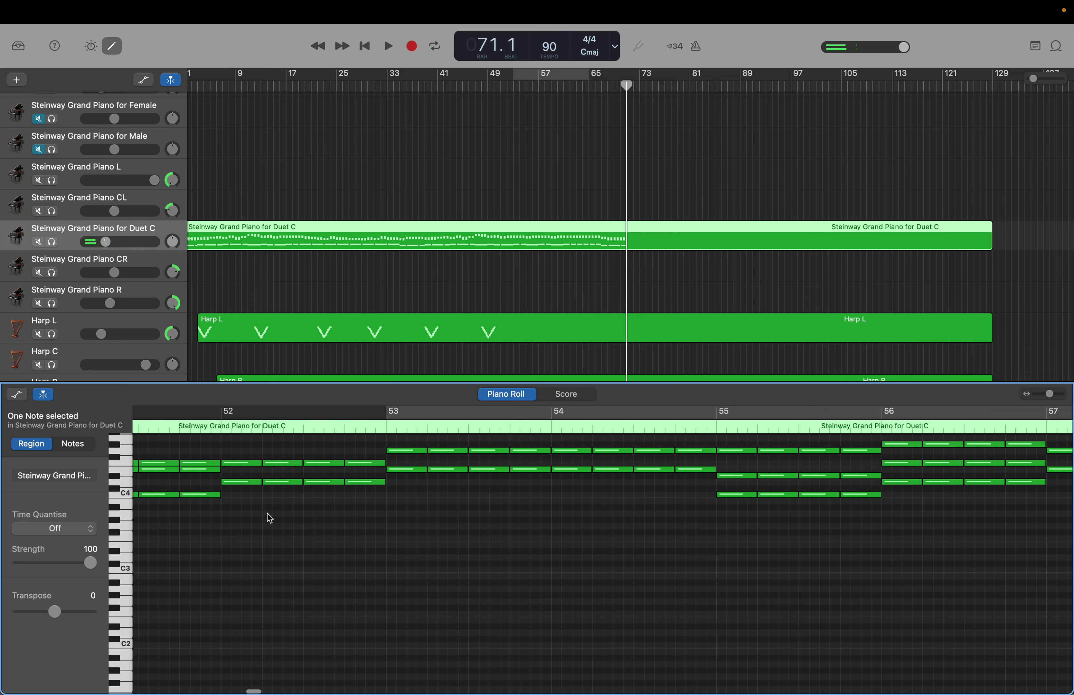
# Step: Examine the piano chords around bars 50 to 59 for leftover bass notes
pyautogui.hscroll(-1, 270, 518)
pyautogui.hscroll(8, 270, 518)
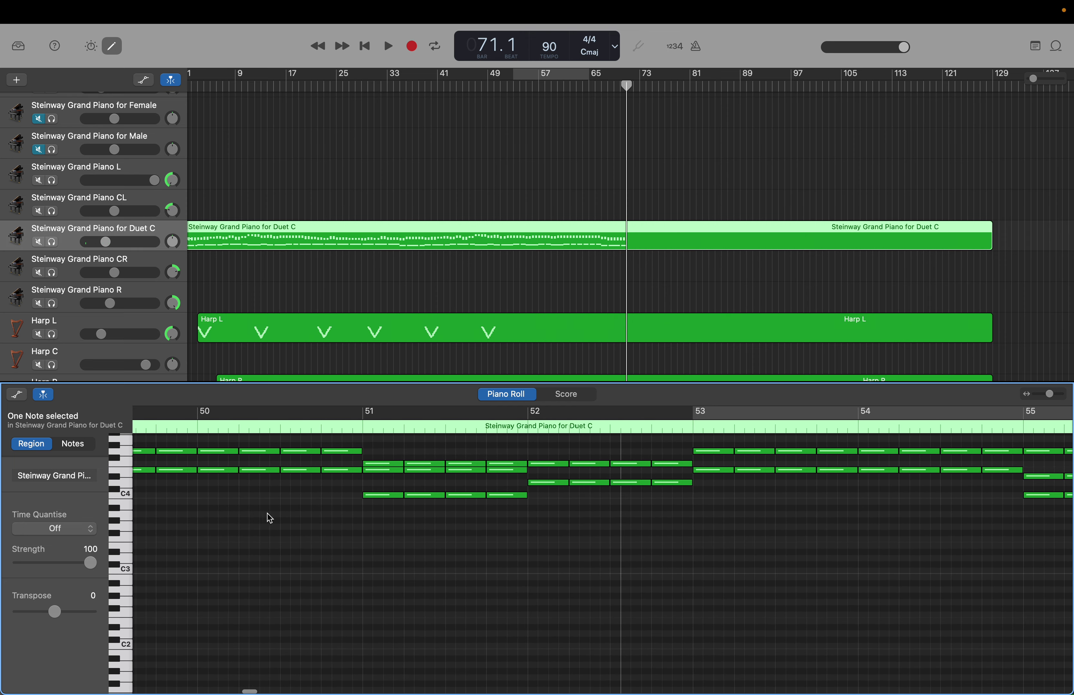
pyautogui.hscroll(4, 269, 518)
pyautogui.hscroll(-7, 269, 518)
pyautogui.hscroll(2, 270, 518)
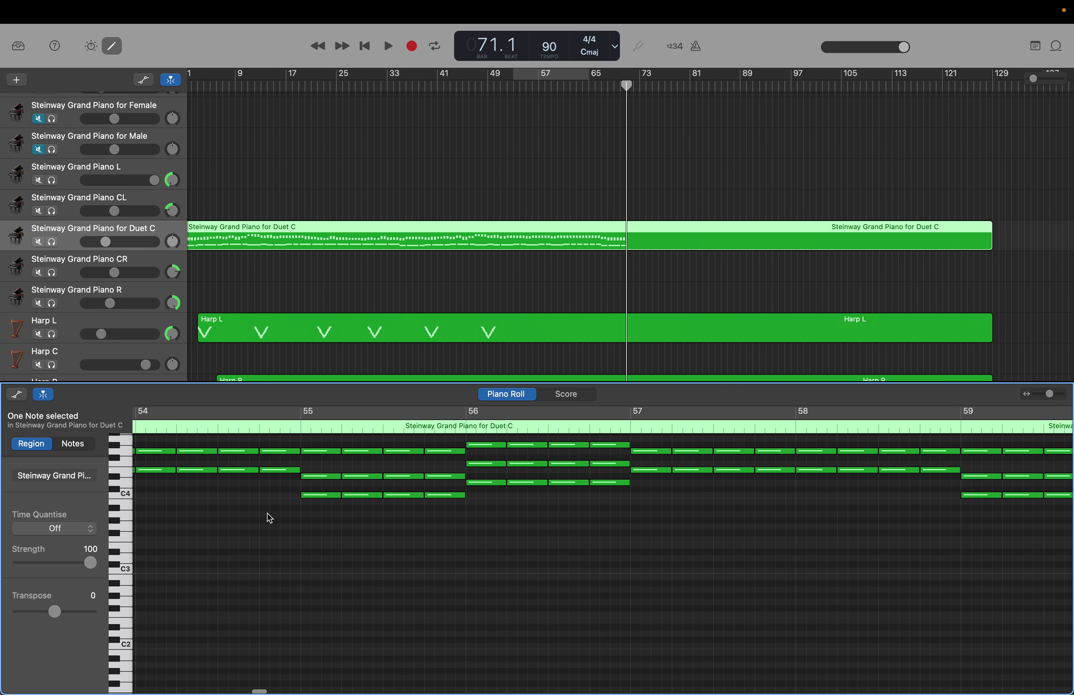
pyautogui.hscroll(3, 270, 518)
pyautogui.scroll(6, 269, 519)
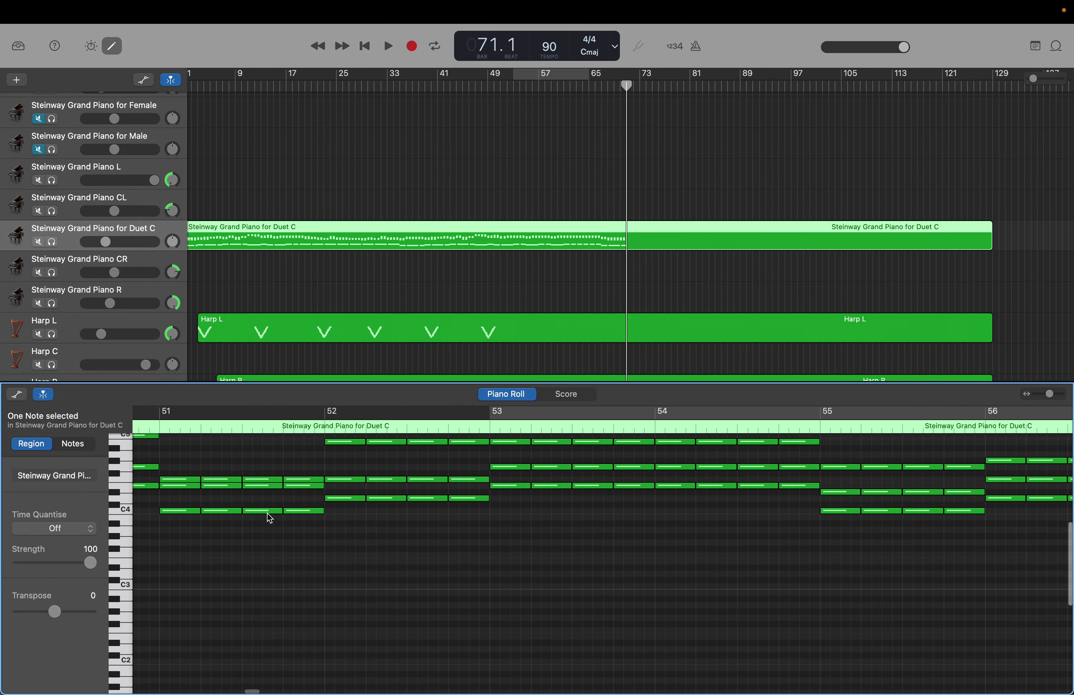
pyautogui.scroll(7, 269, 518)
pyautogui.scroll(-6, 269, 518)
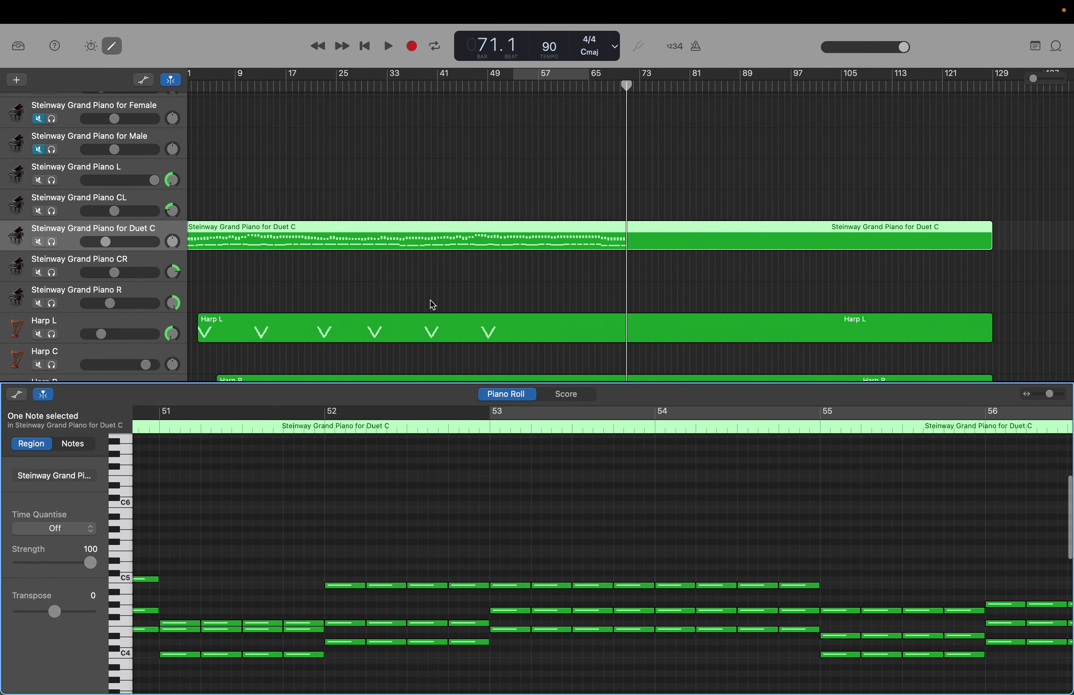
# Step: Play the arrangement from bar 53 to bar 71 to check the piano chords
pyautogui.moveTo(627, 81); pyautogui.dragTo(512, 83)
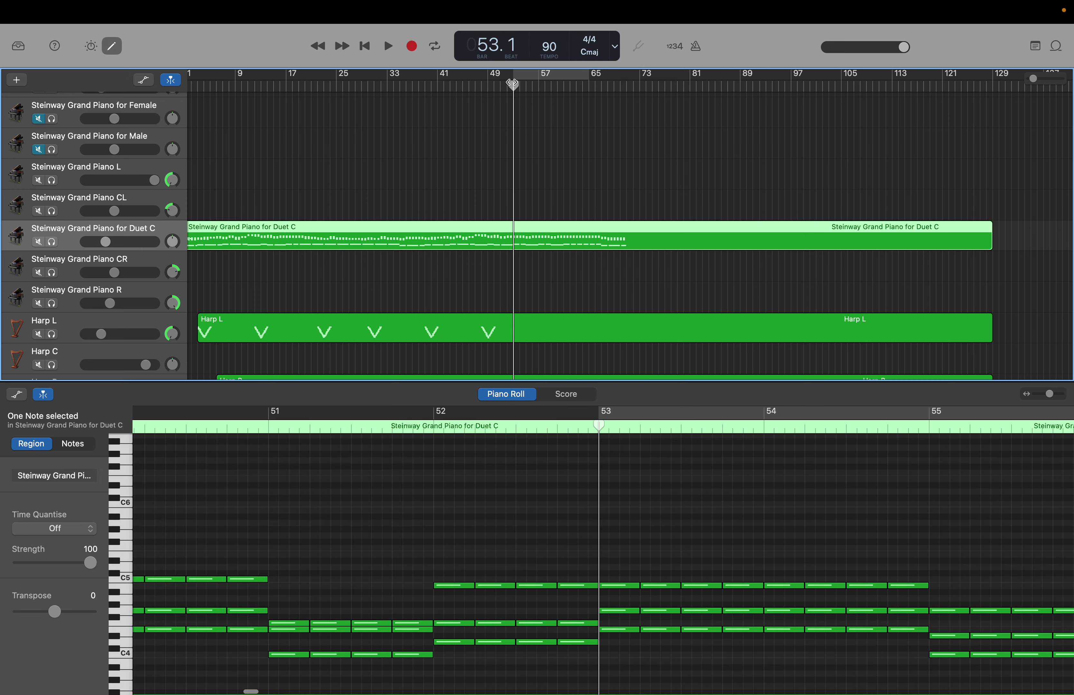
pyautogui.hscroll(-1, 513, 83)
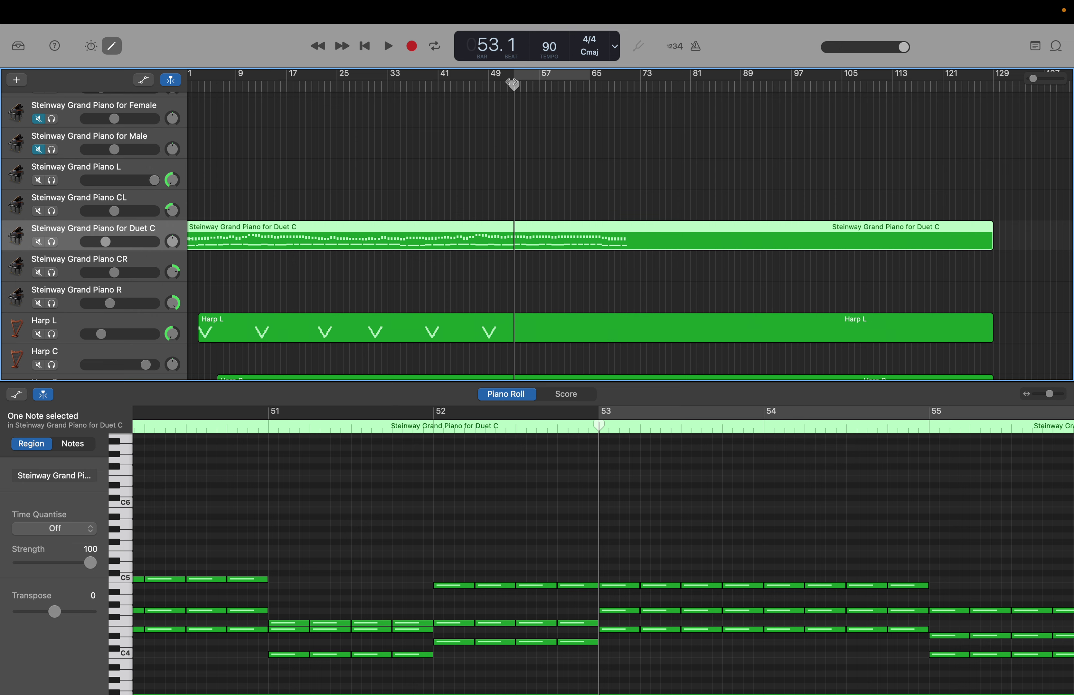
pyautogui.press('space')
pyautogui.hscroll(-2, 513, 83)
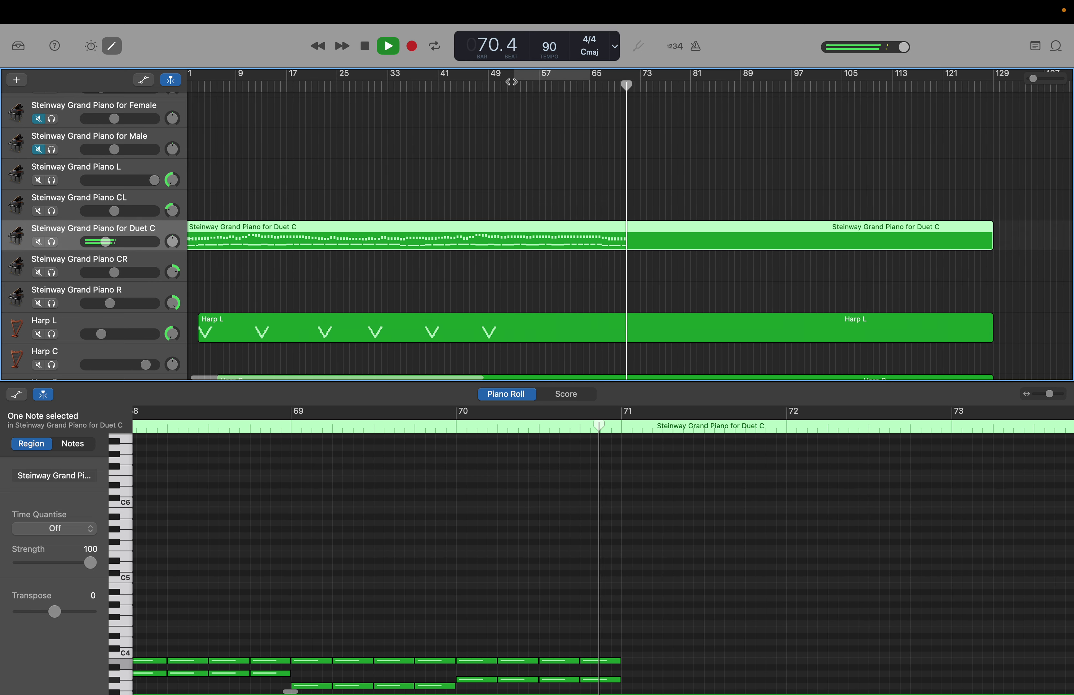
pyautogui.press('space')
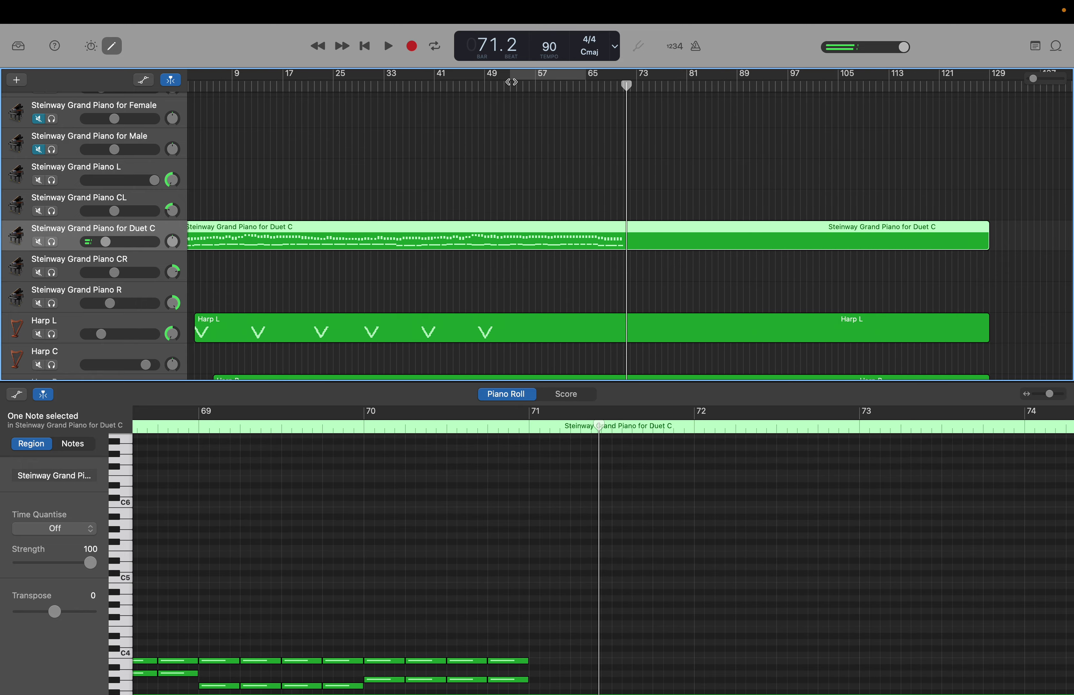
# Step: Move the playhead to bar 55 and open the String Ensemble for Duet C region for editing
pyautogui.scroll(10, 595, 161)
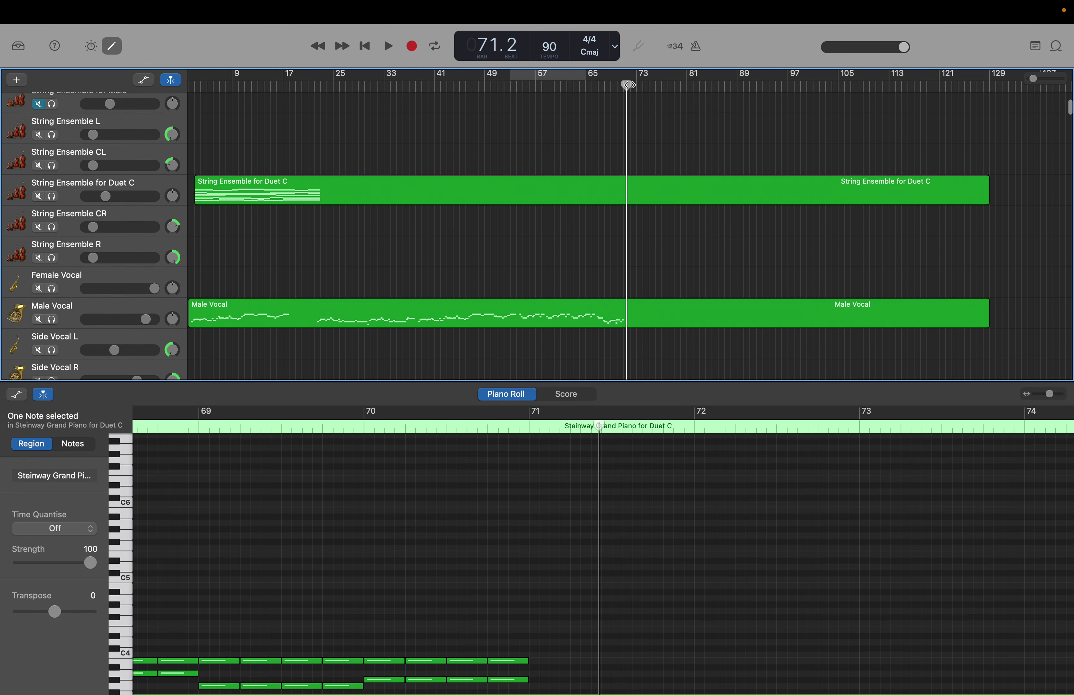
pyautogui.moveTo(627, 86); pyautogui.dragTo(523, 88)
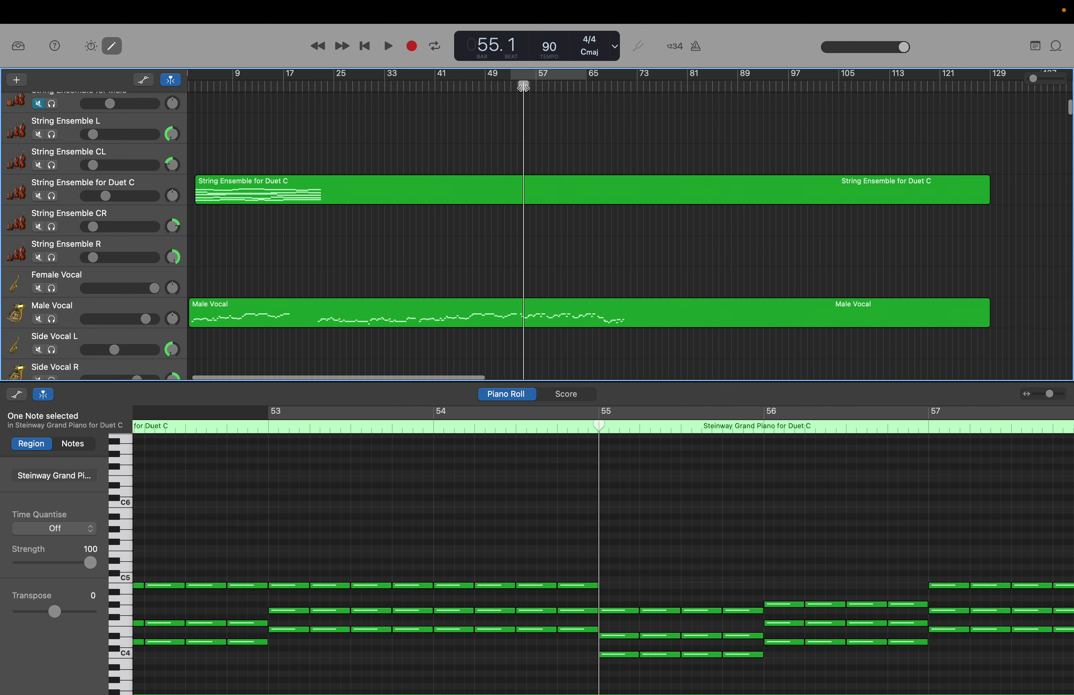
pyautogui.click(561, 197)
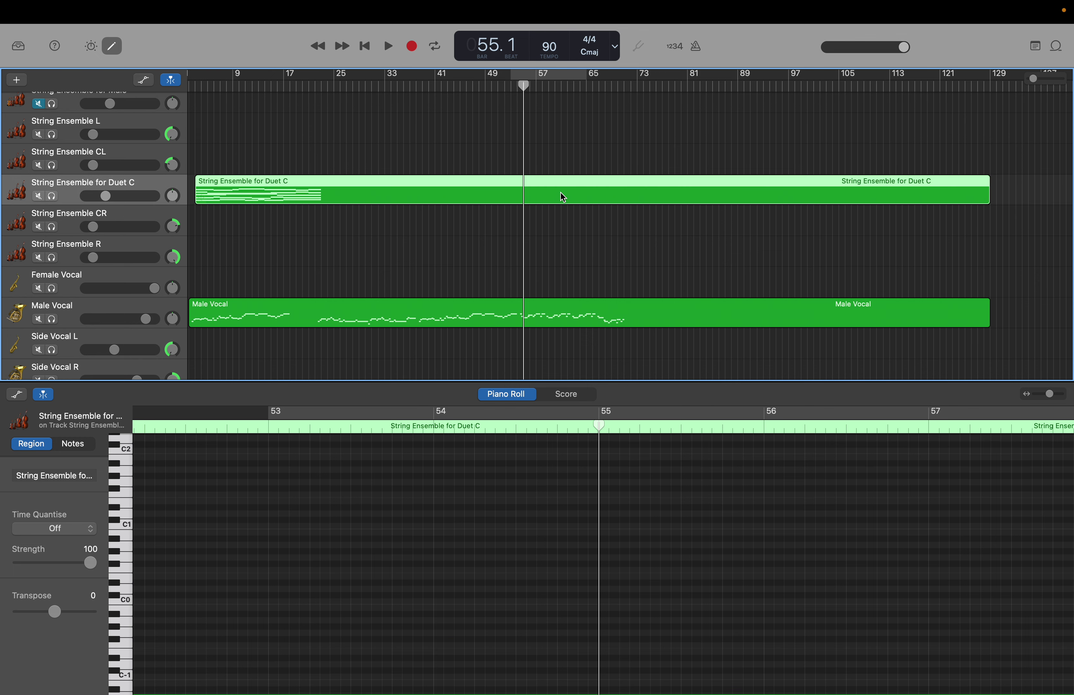